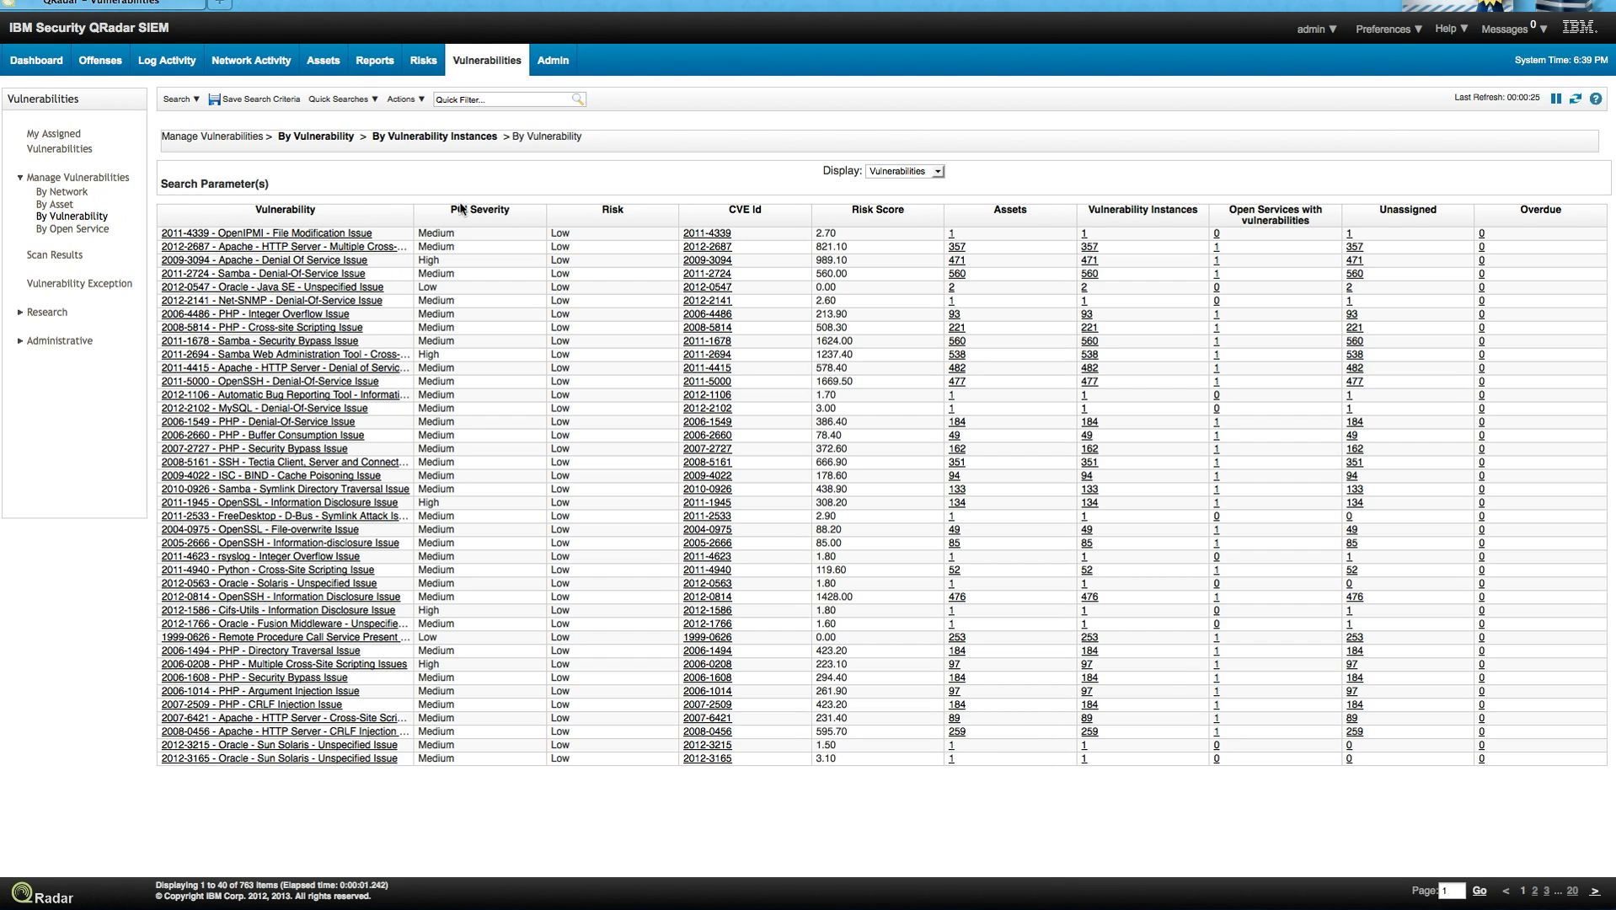
- Switch the Display mode to Instances to list each vulnerability with IP and asset name
{"action": "left_click", "coordinate": [939, 173]}
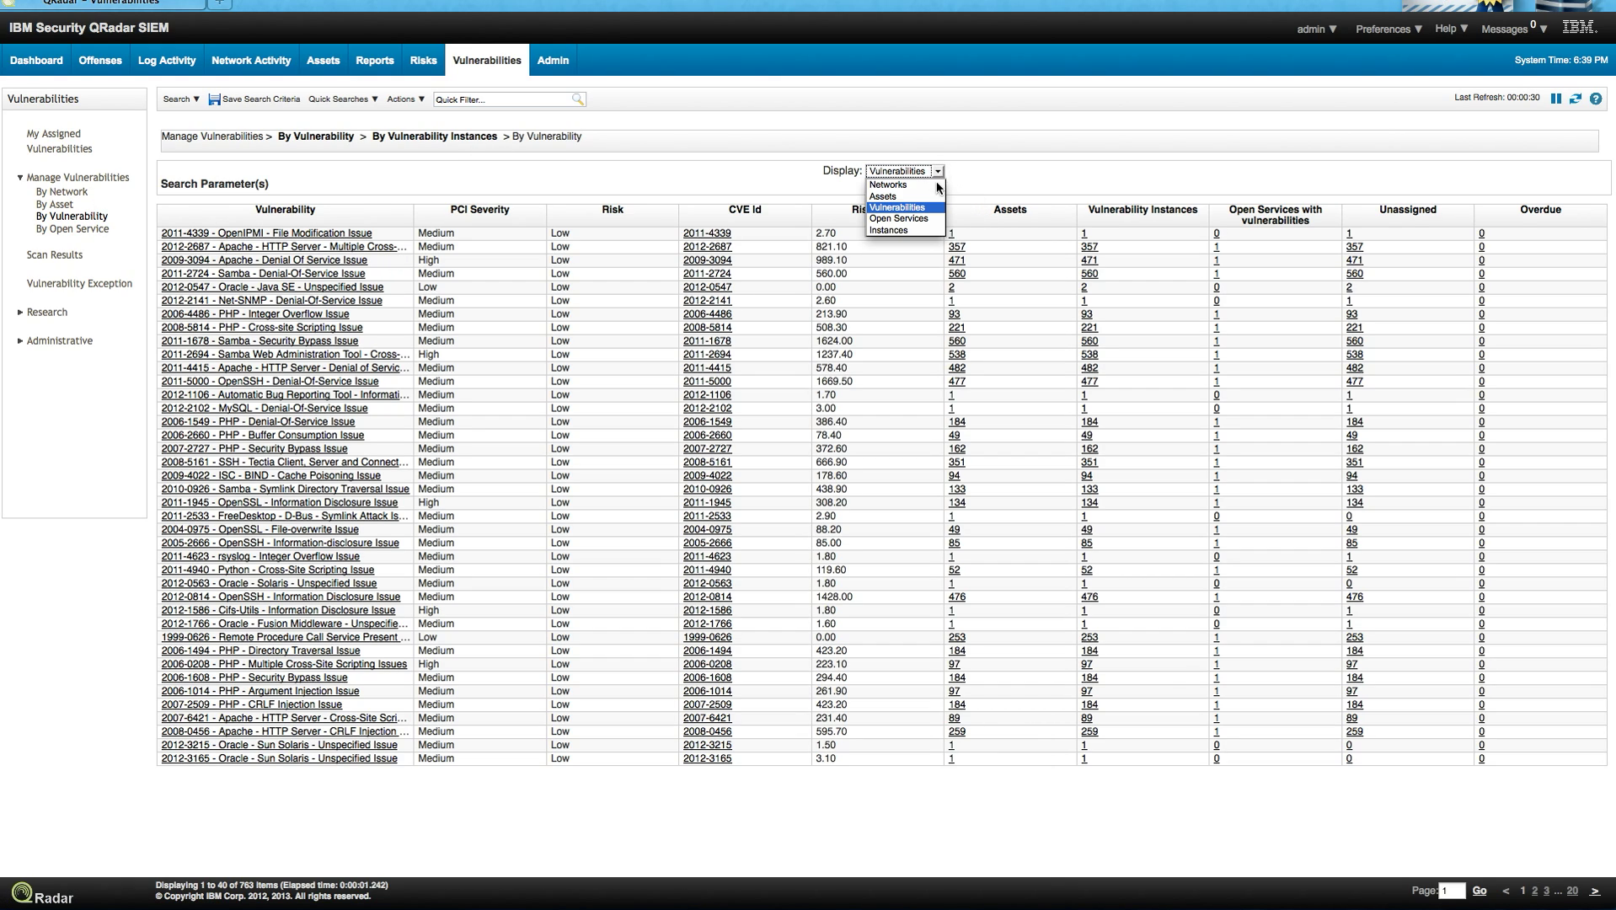
{"action": "left_click", "coordinate": [918, 231]}
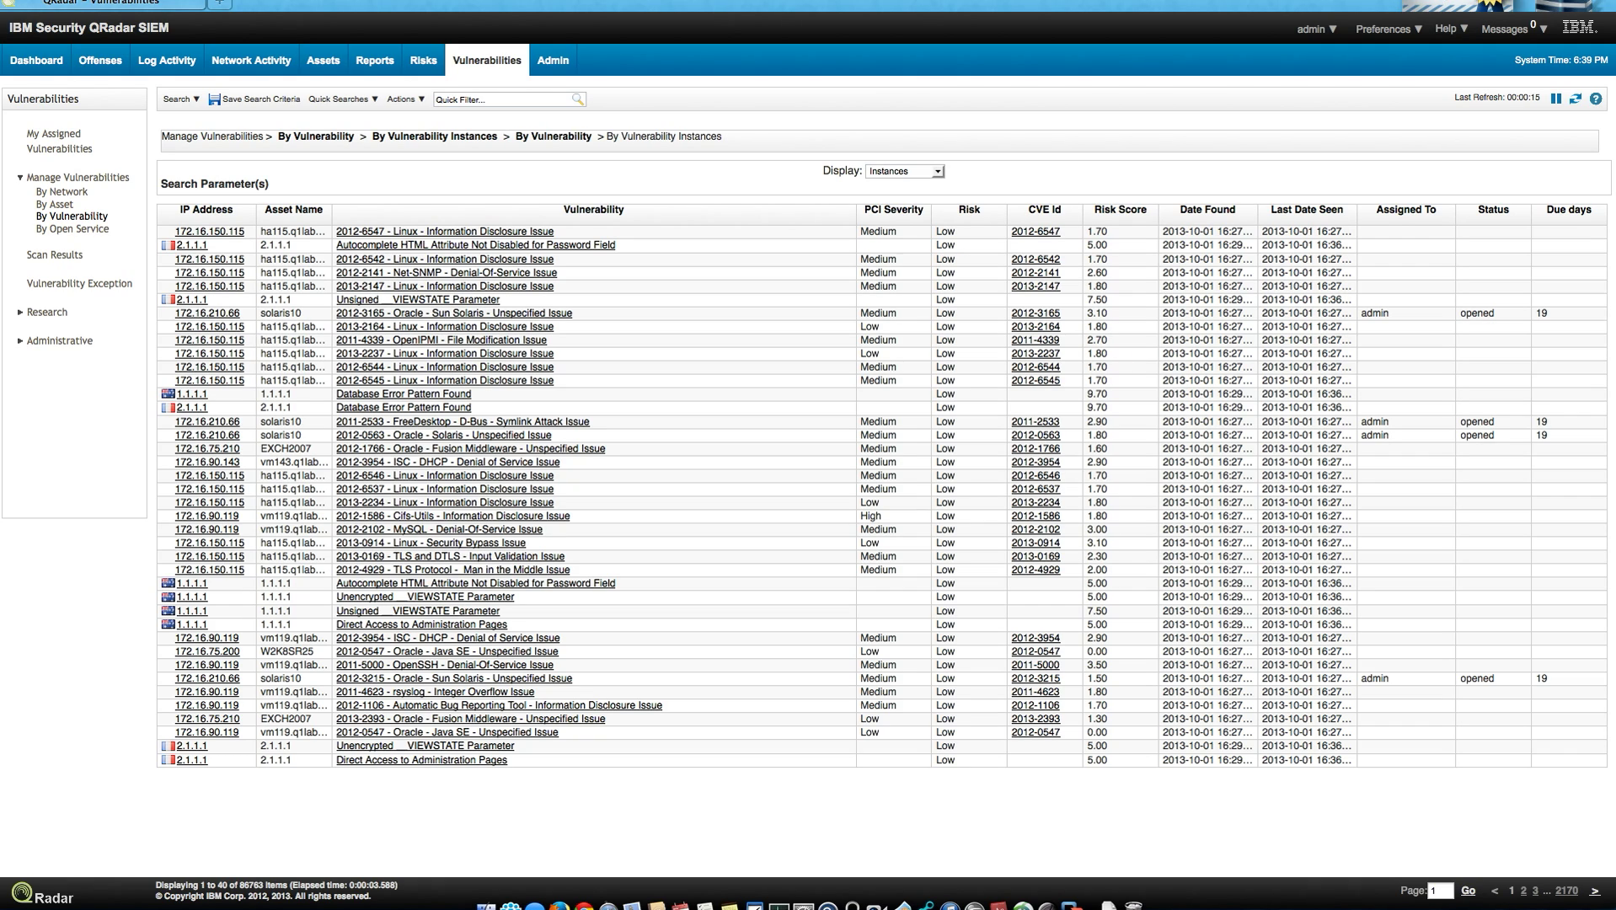
- Run a new search filtered on days since associated vulnerability service traffic seen 45
{"action": "left_click", "coordinate": [189, 101]}
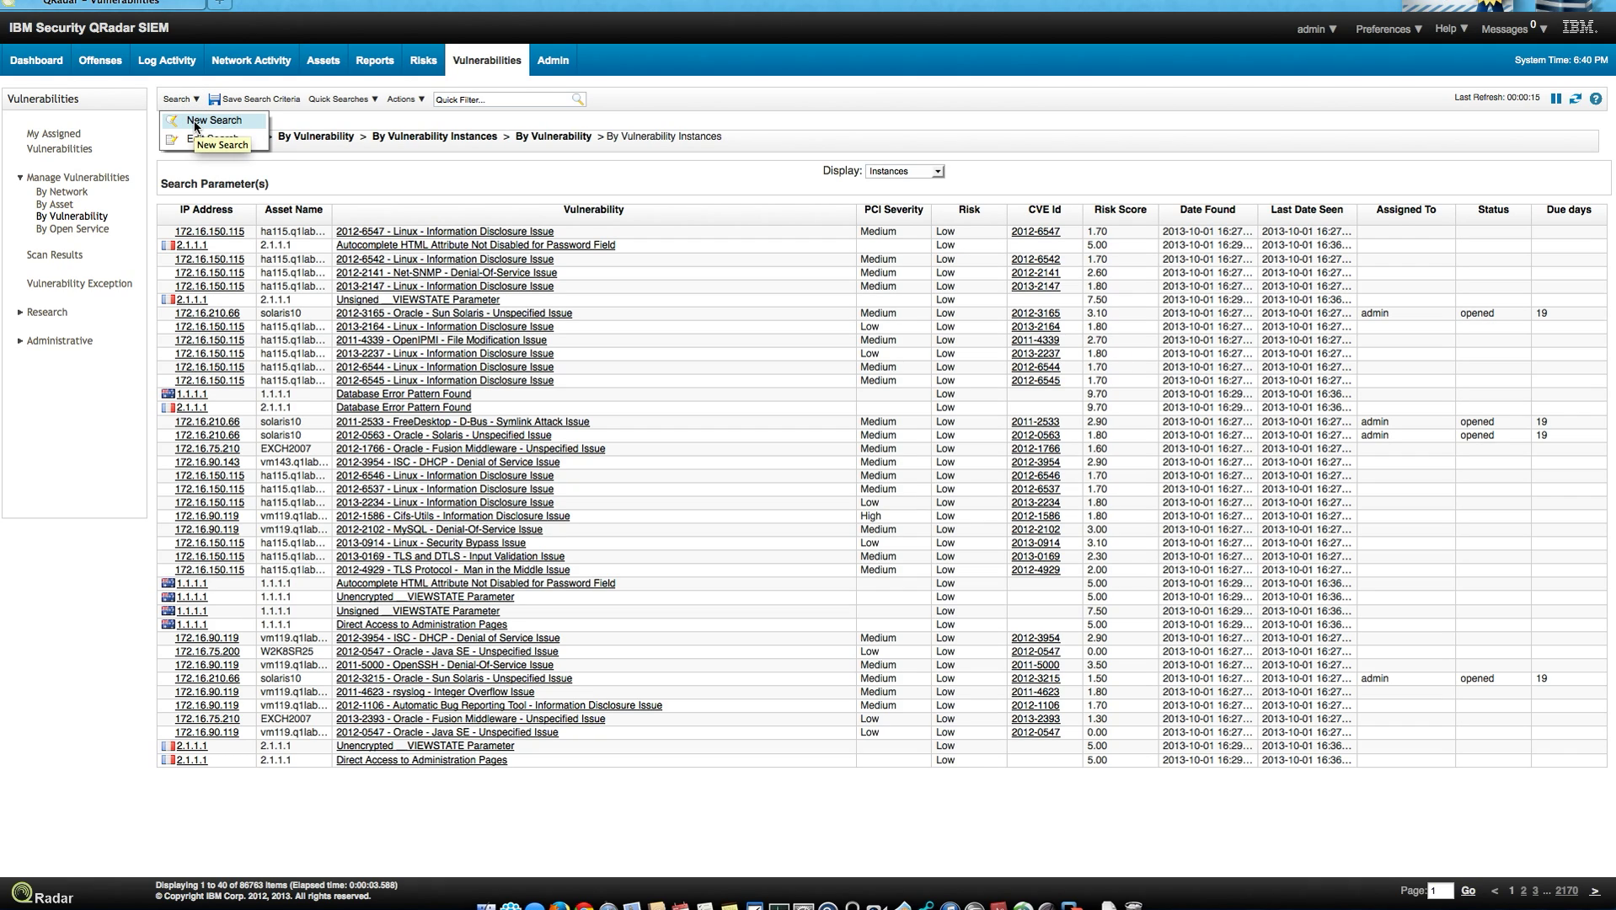
{"action": "left_click", "coordinate": [194, 123]}
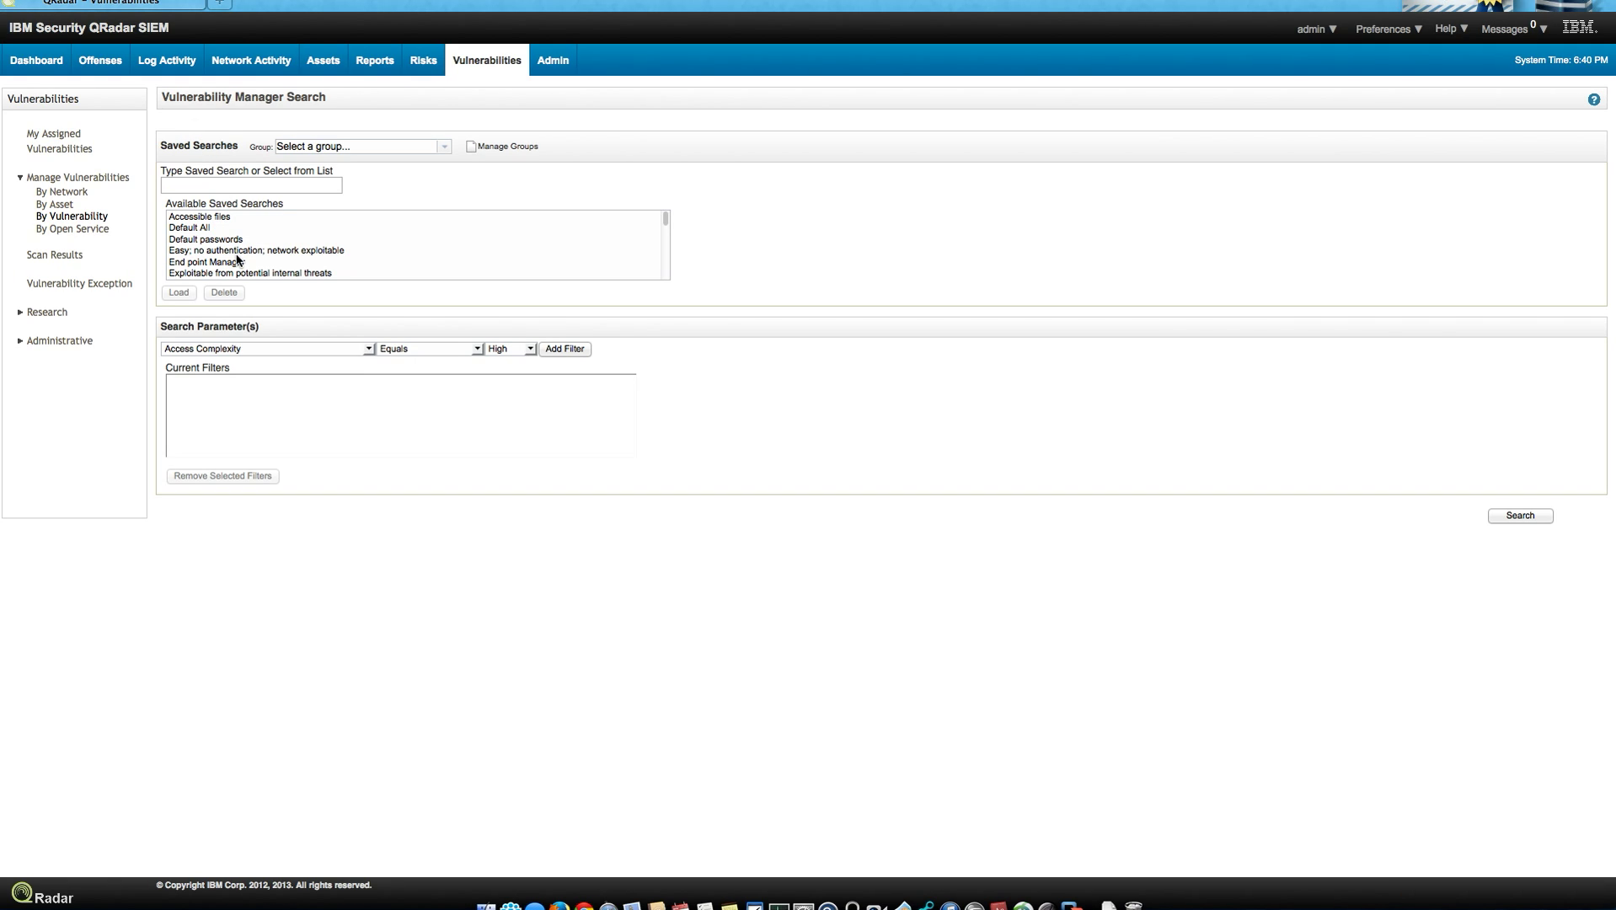
{"action": "left_click", "coordinate": [368, 351]}
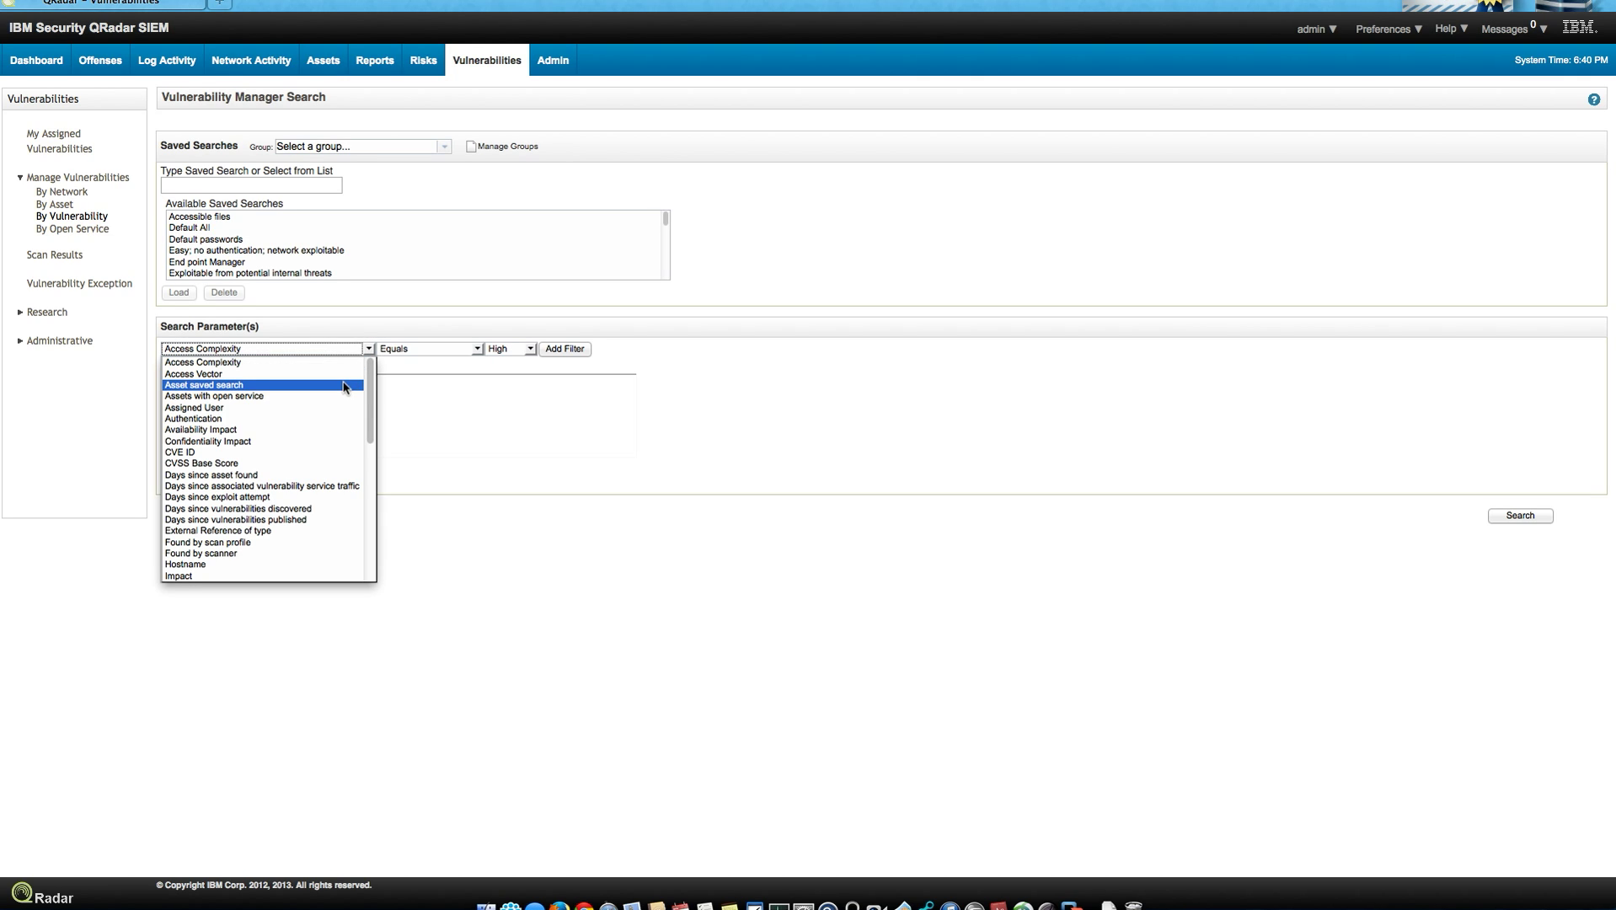
{"action": "left_click", "coordinate": [318, 490]}
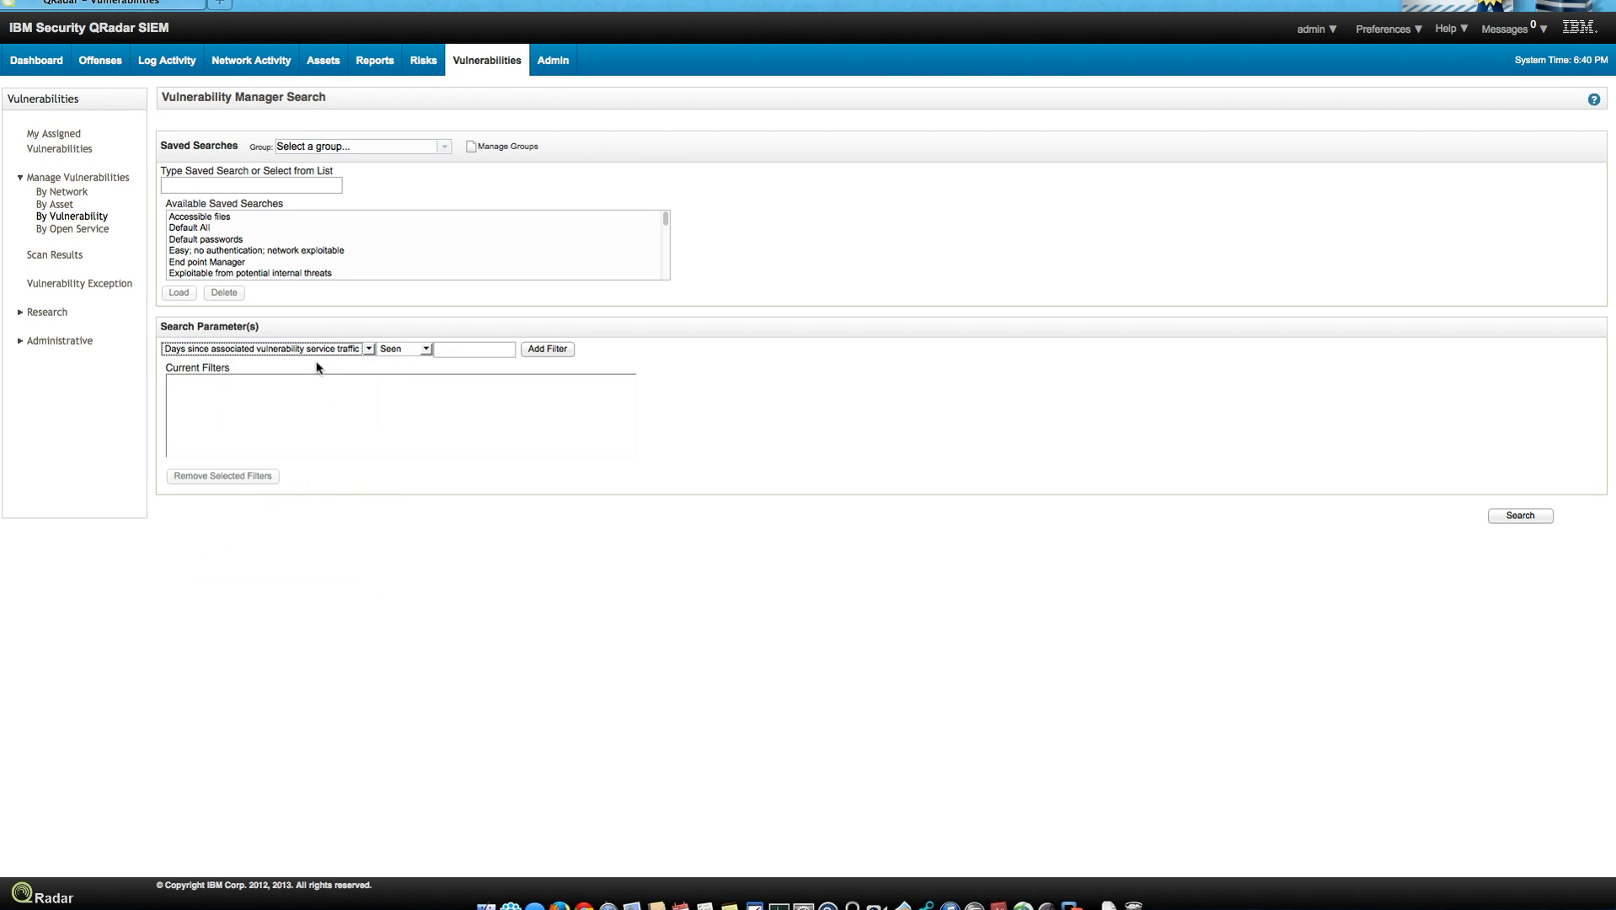
{"action": "left_click", "coordinate": [467, 353]}
{"action": "type", "text": "45"}
{"action": "left_click", "coordinate": [561, 352]}
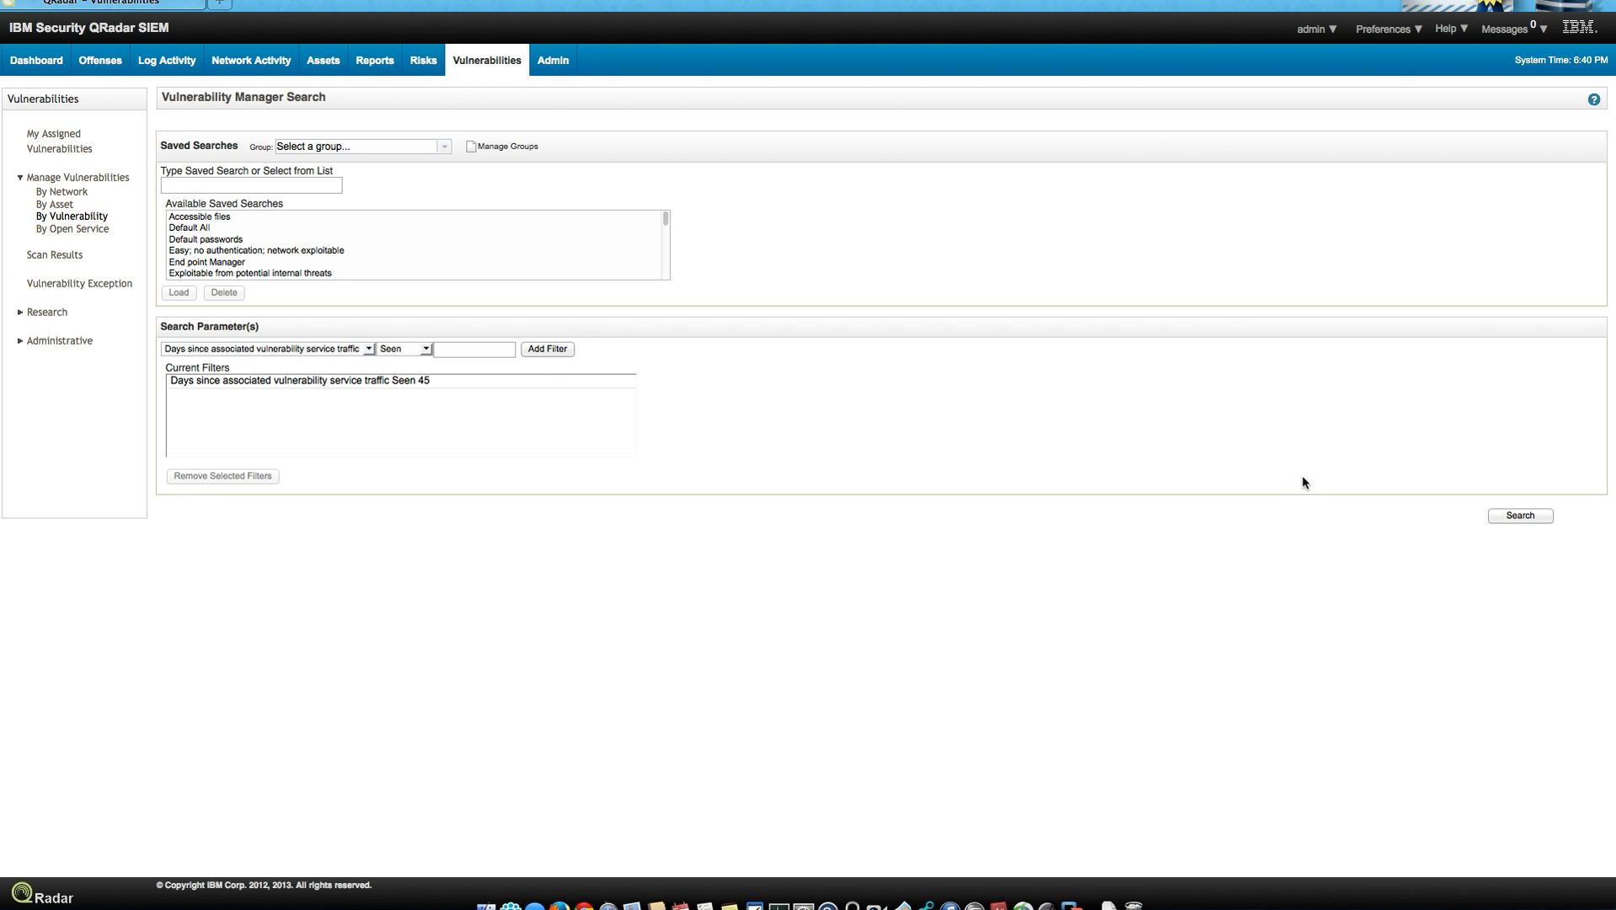
{"action": "left_click", "coordinate": [1519, 519]}
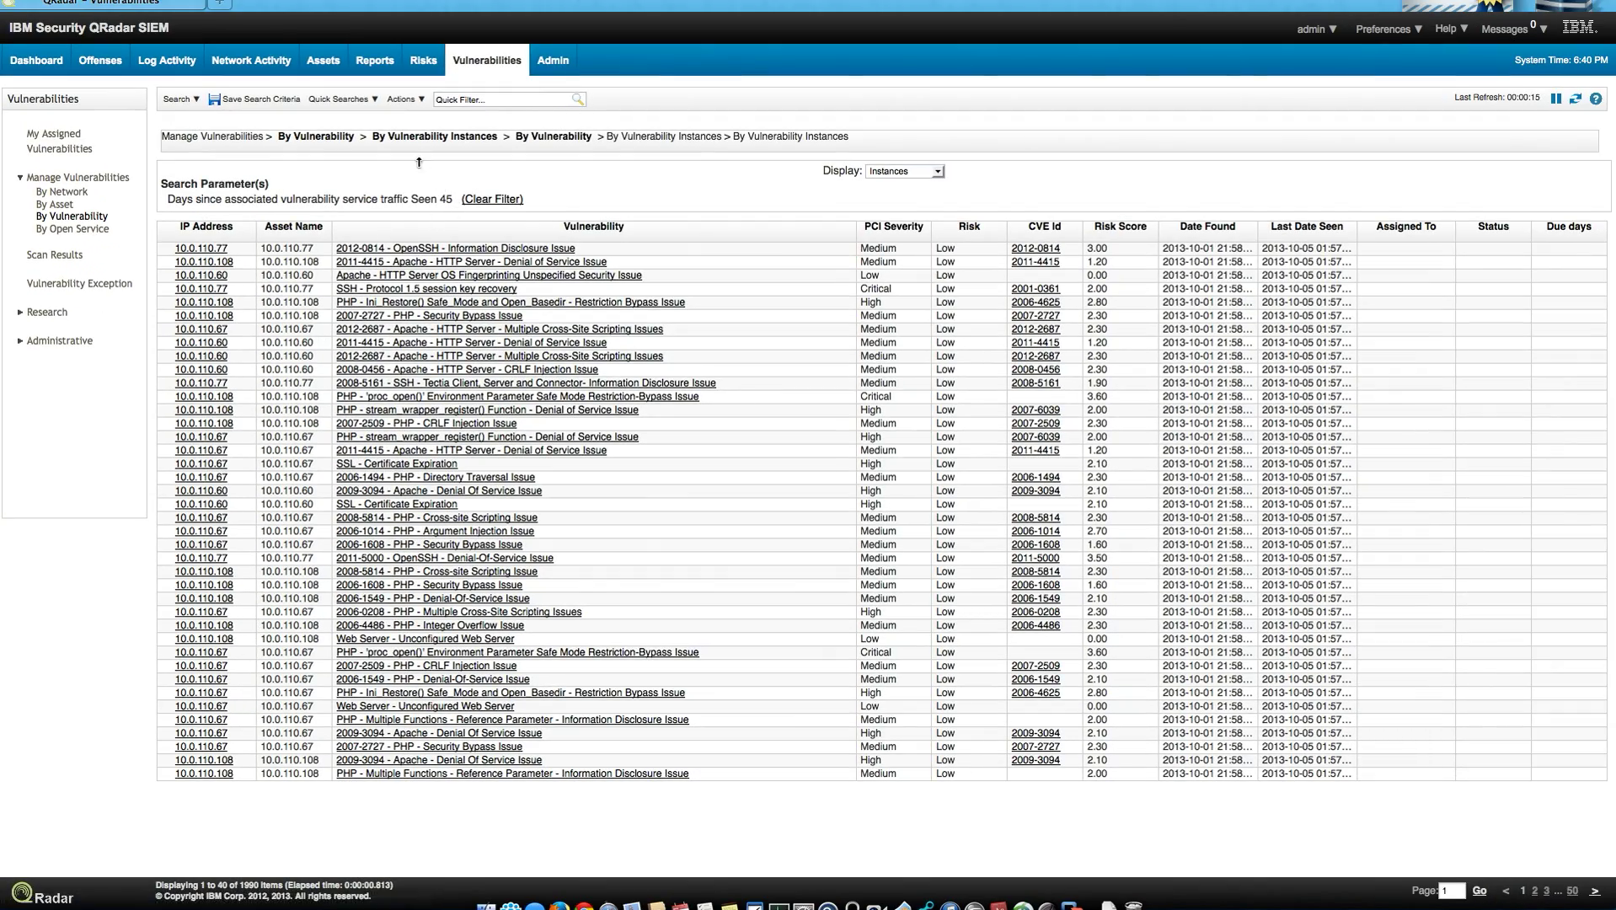
- Add a virtual-patch vendor filter for TippingPoint Intrusion Prevention System (IPS) and rerun the search
{"action": "left_click", "coordinate": [187, 101]}
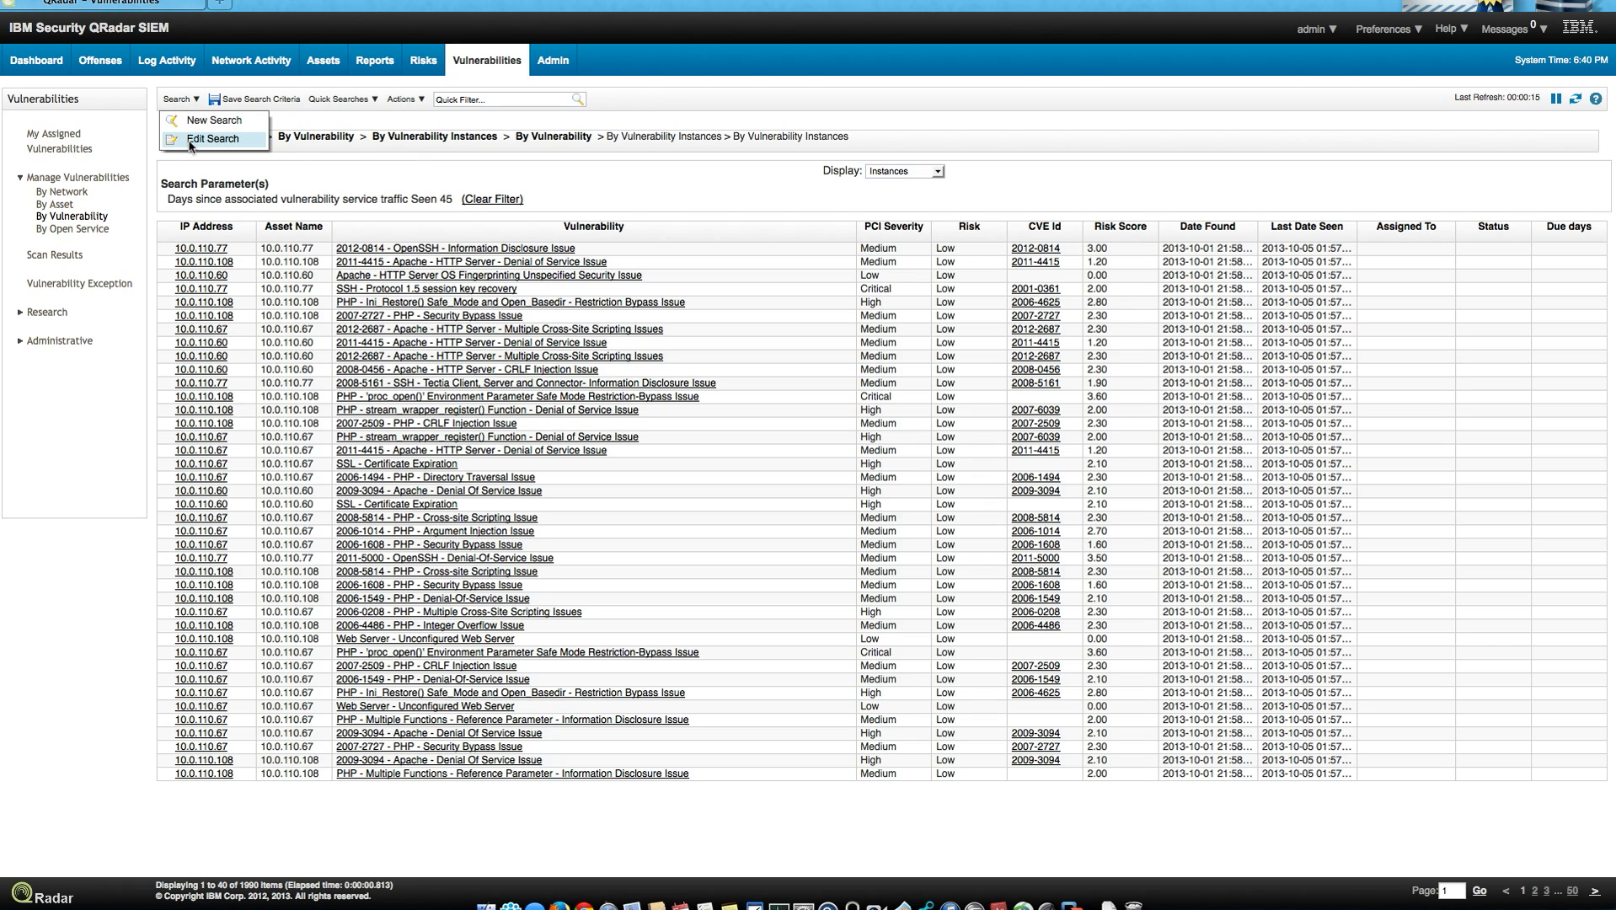
{"action": "left_click", "coordinate": [190, 142]}
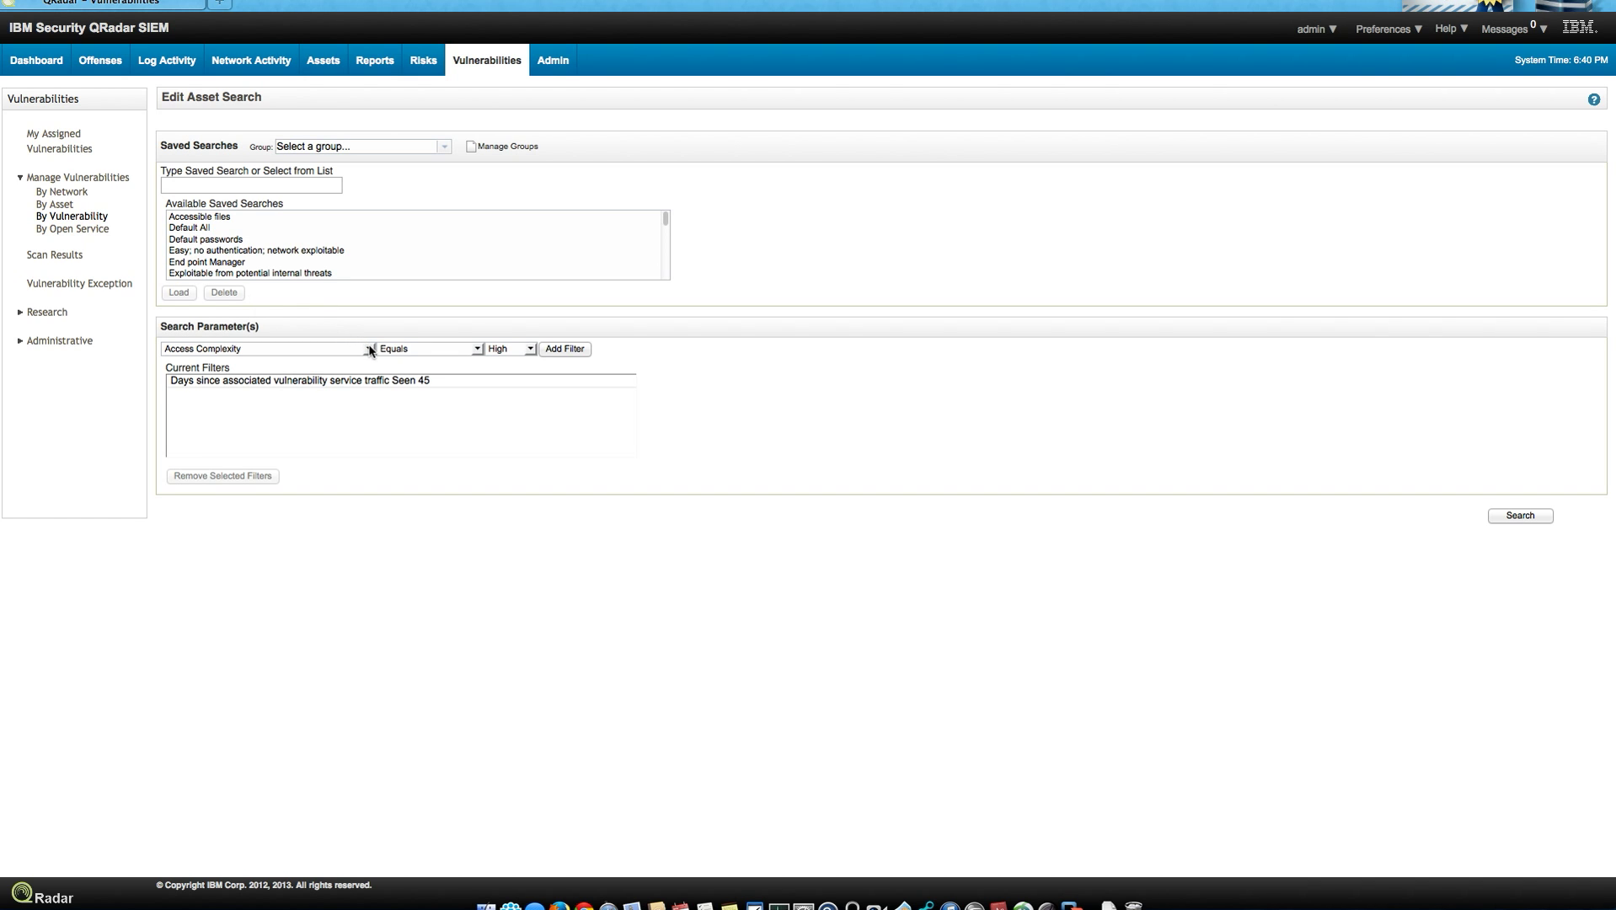
{"action": "left_click", "coordinate": [369, 348]}
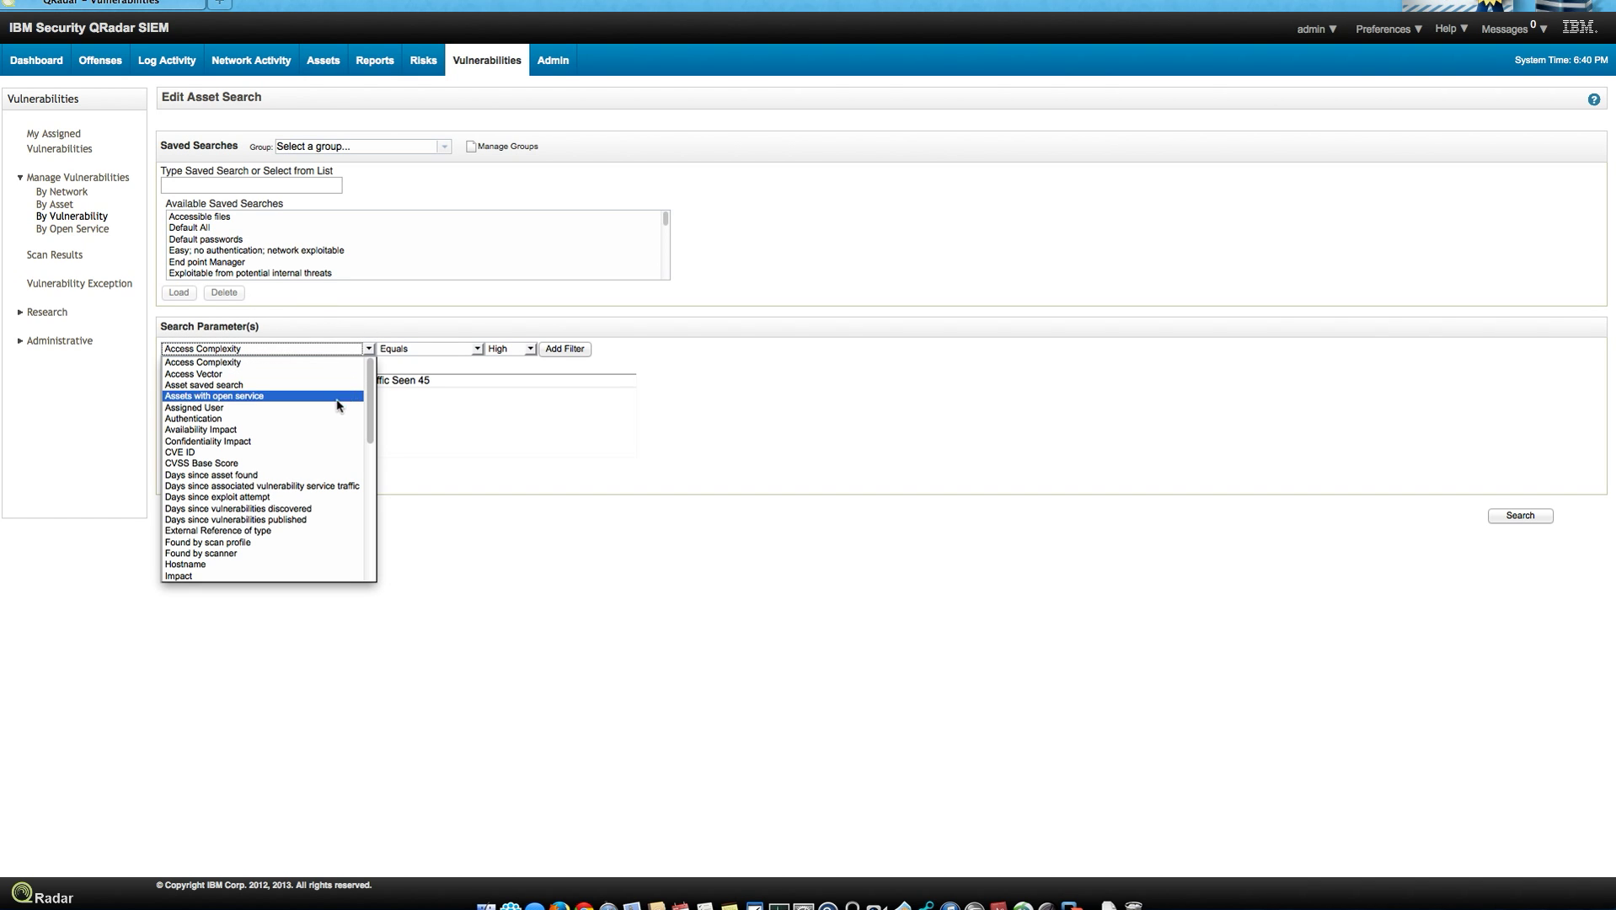
{"action": "scroll", "coordinate": [313, 445], "scroll_direction": "down", "scroll_amount": 5}
{"action": "scroll", "coordinate": [314, 445], "scroll_direction": "down", "scroll_amount": 4}
{"action": "scroll", "coordinate": [314, 445], "scroll_direction": "down", "scroll_amount": 2}
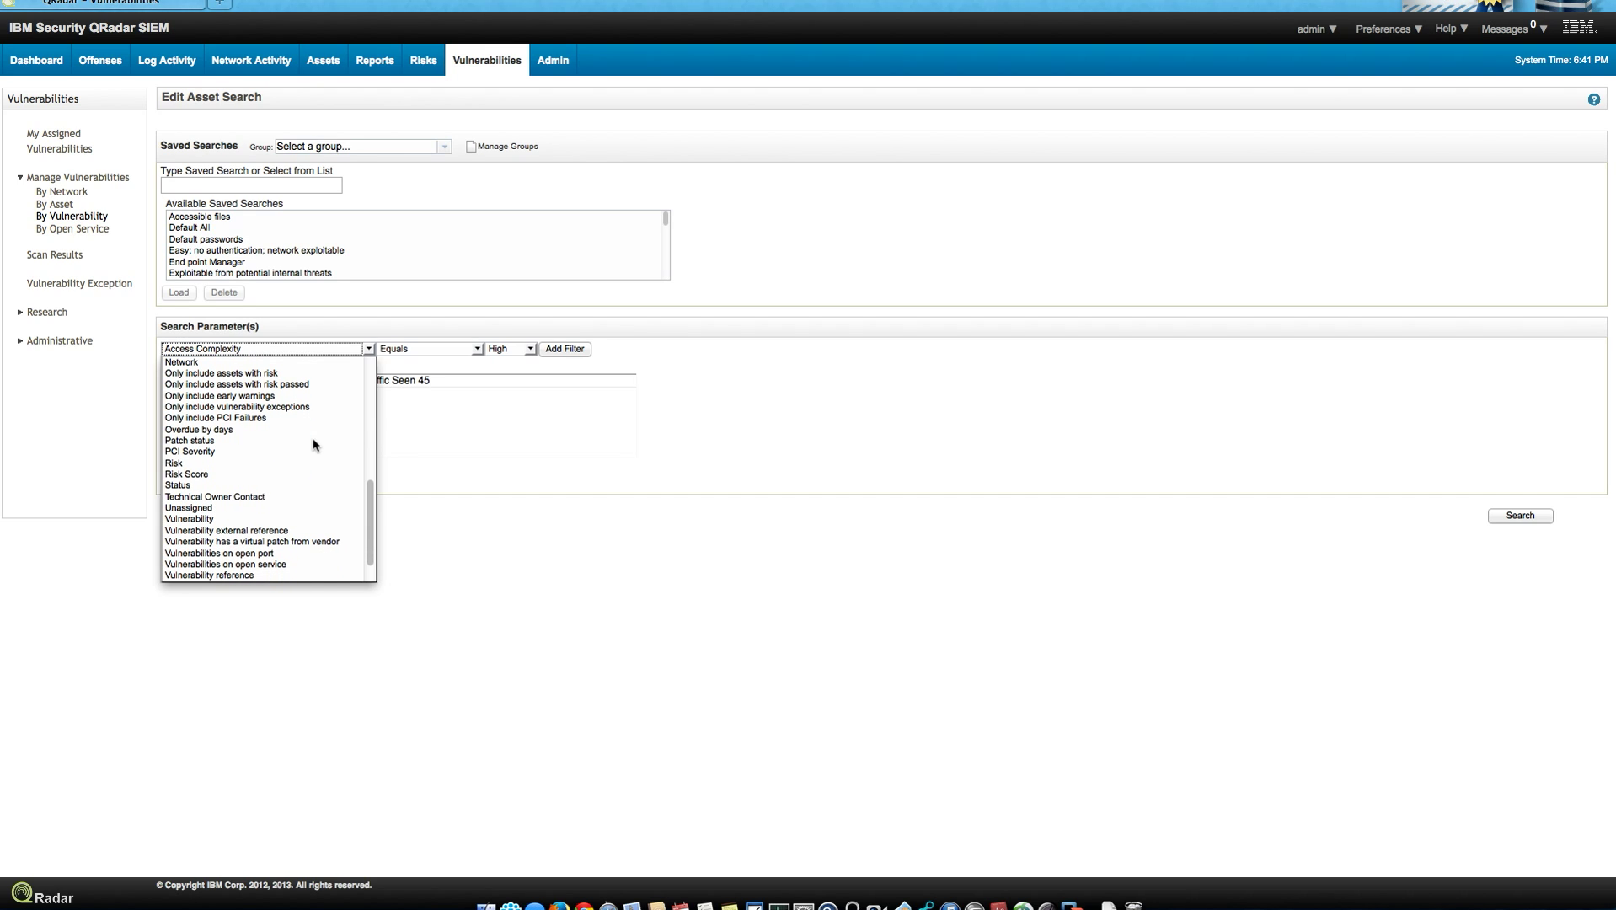
{"action": "left_click", "coordinate": [310, 544]}
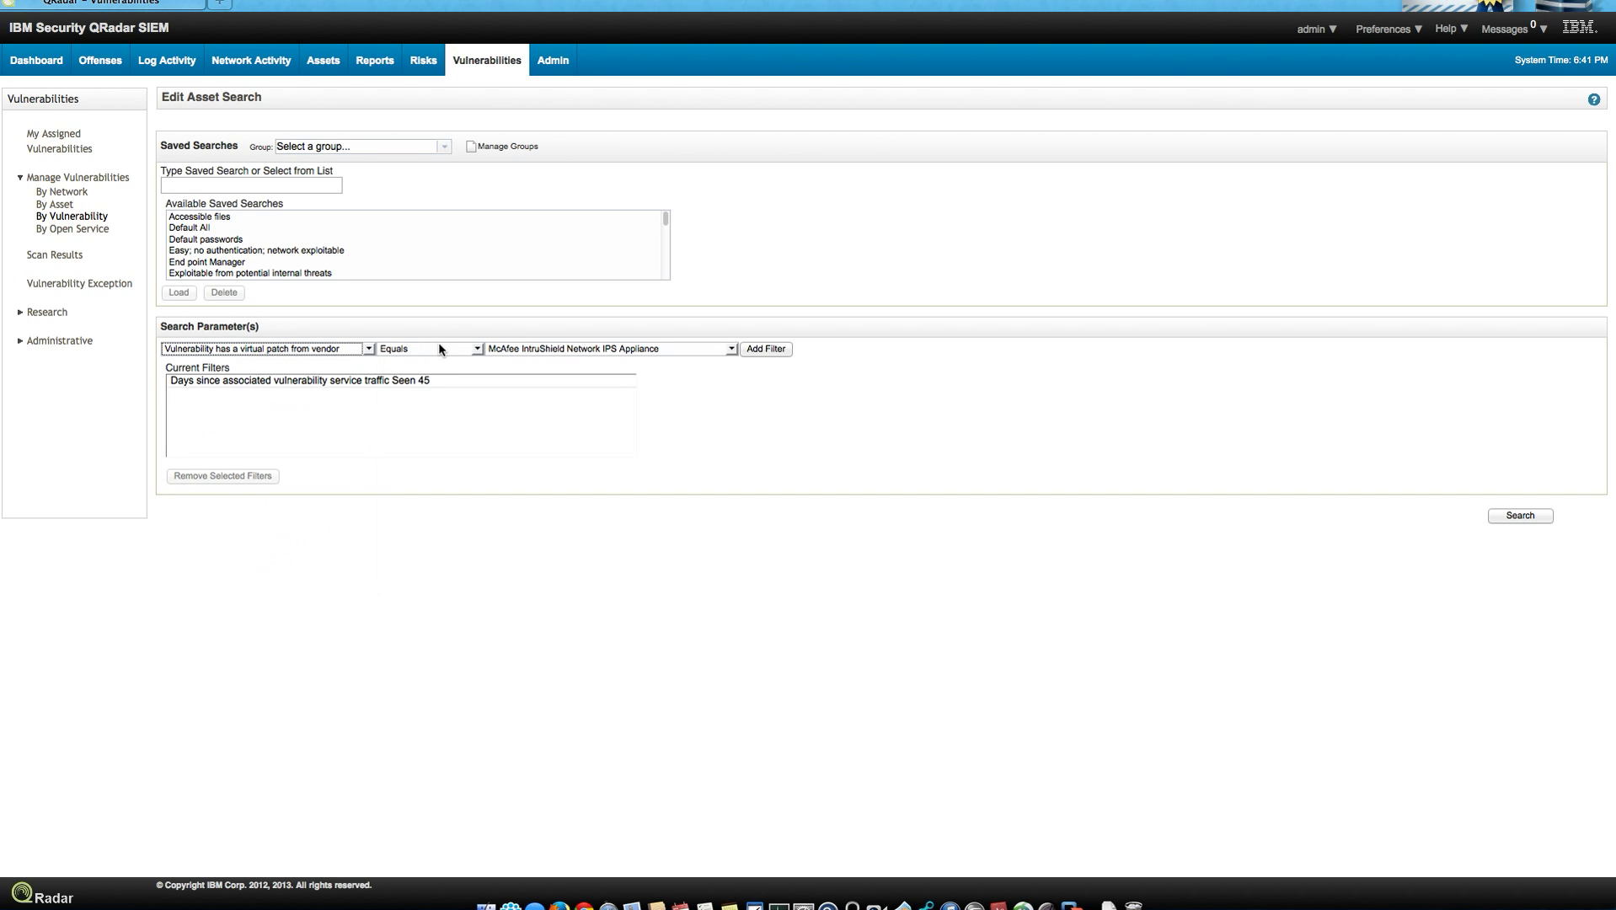
{"action": "left_click", "coordinate": [730, 349]}
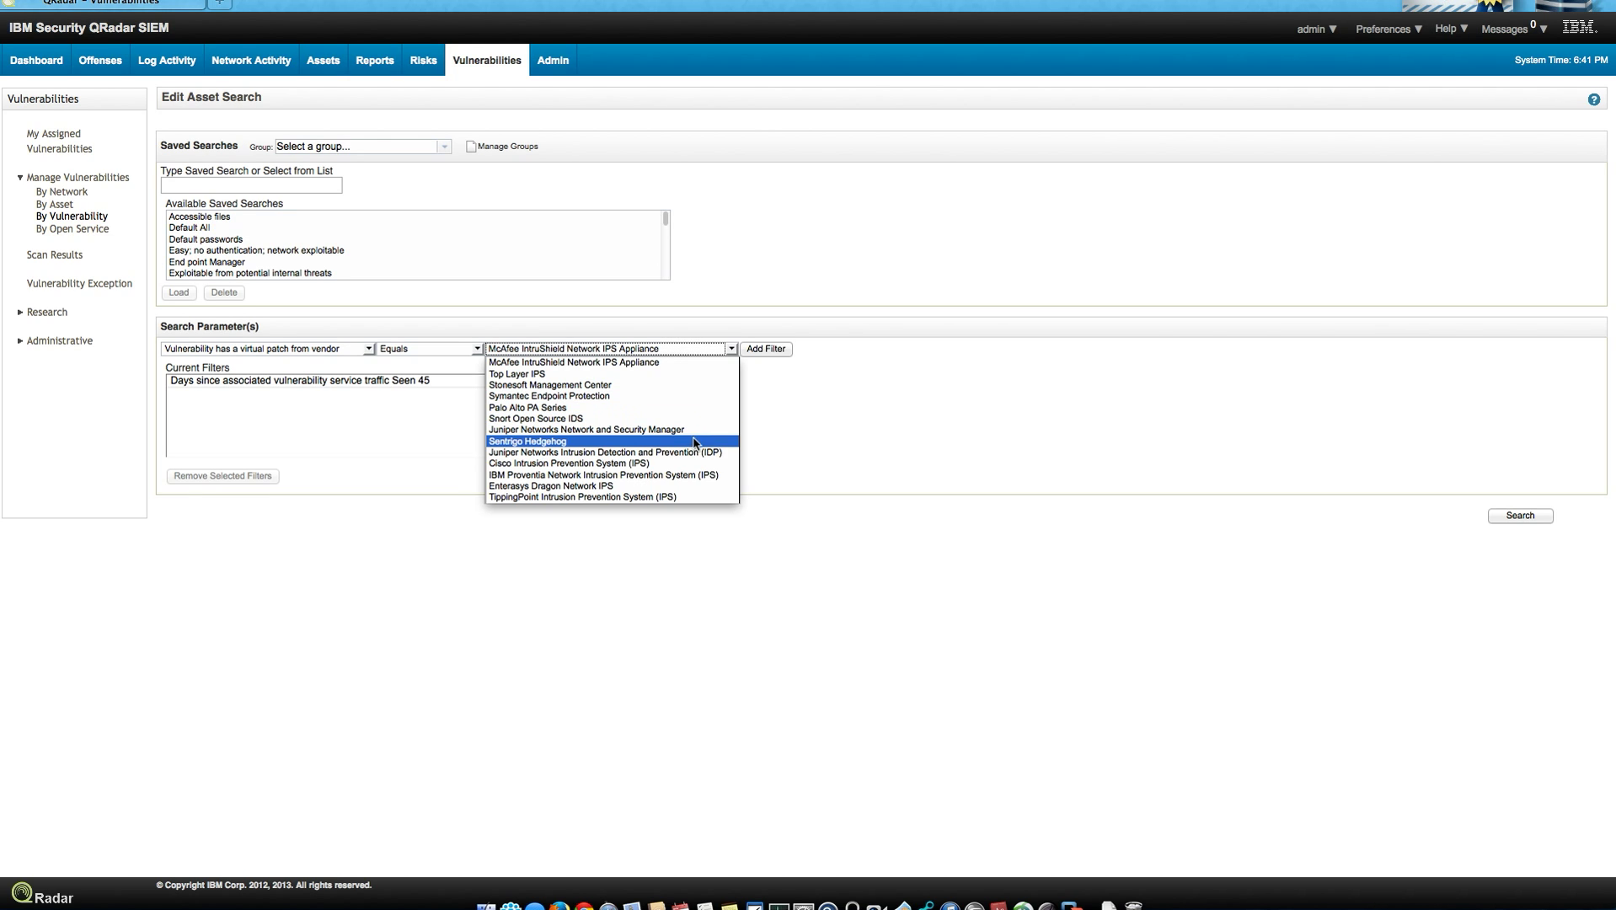
{"action": "left_click", "coordinate": [670, 498]}
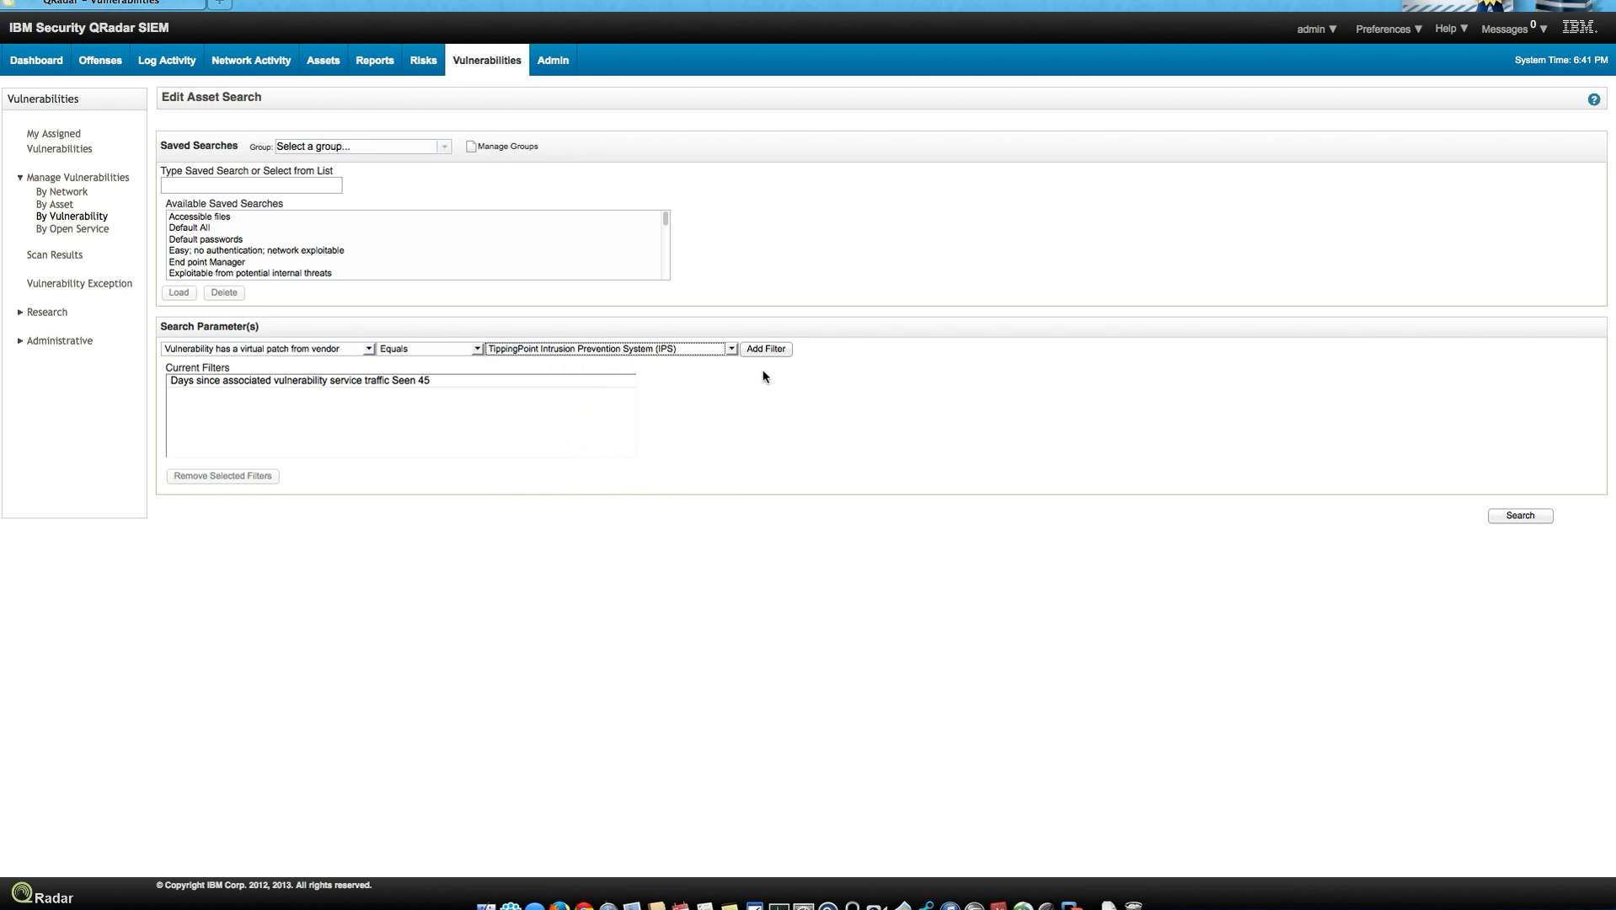
{"action": "left_click", "coordinate": [772, 349]}
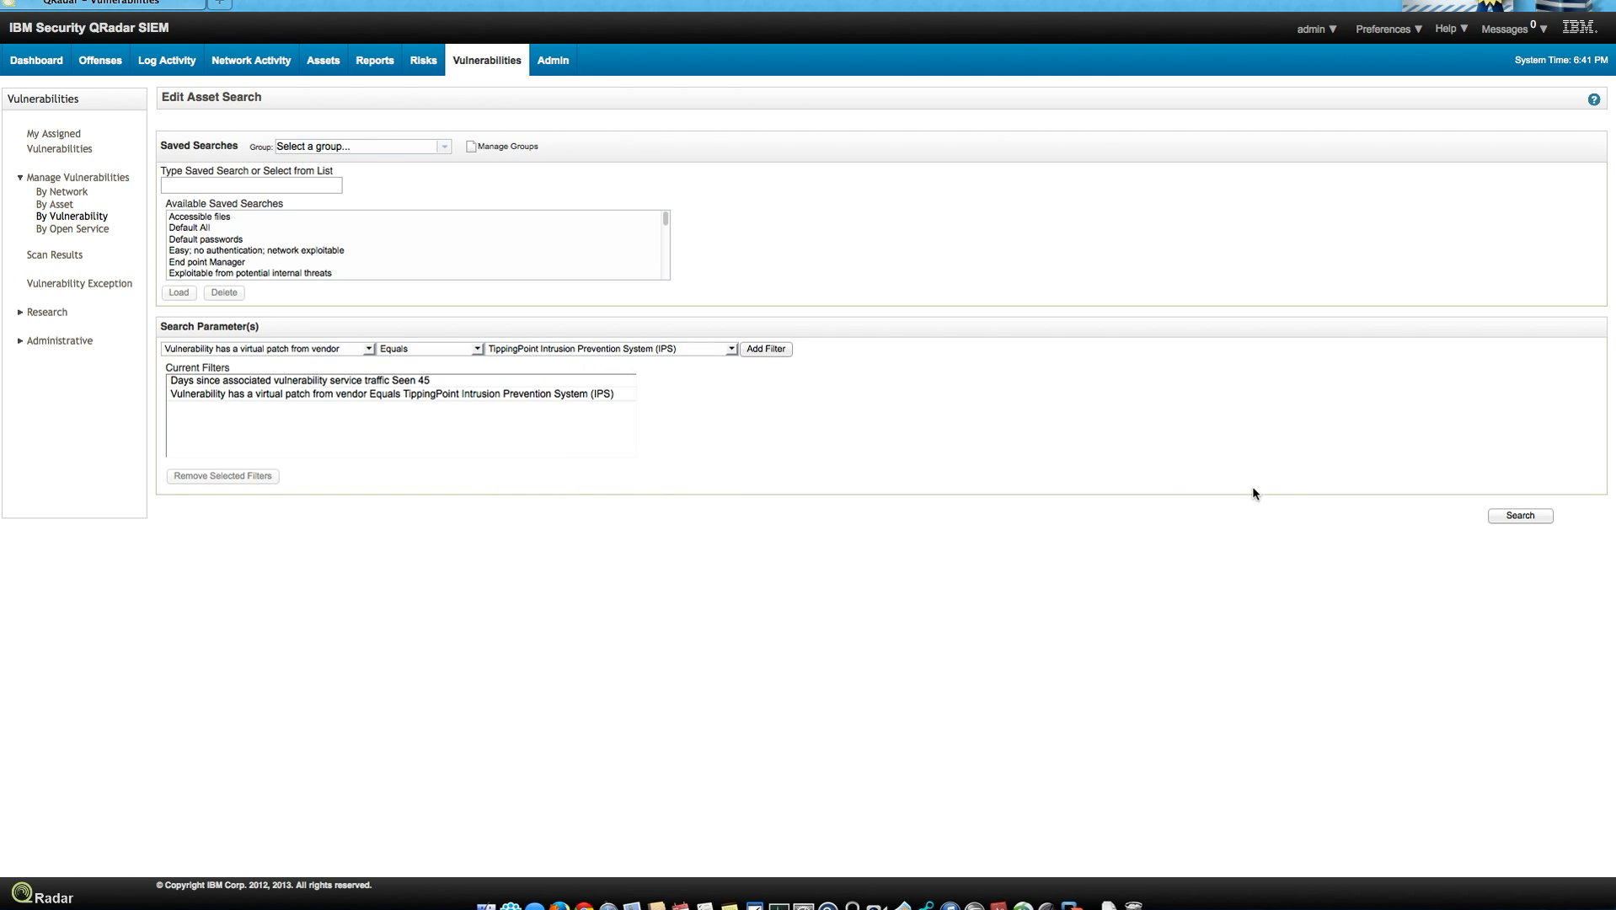
{"action": "left_click", "coordinate": [1525, 516]}
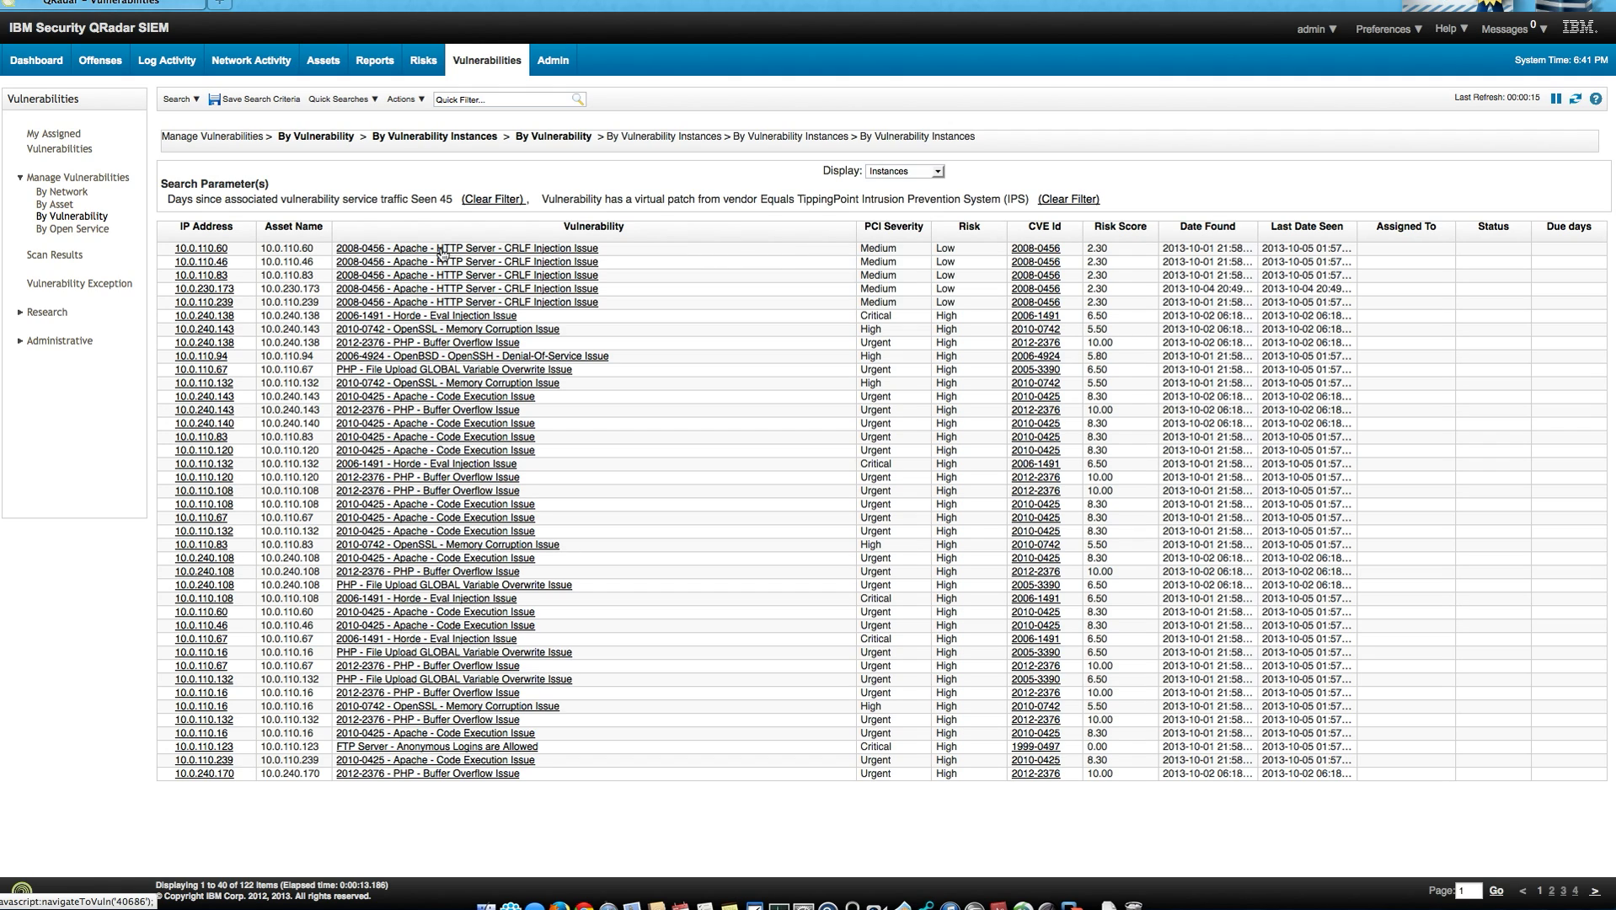
{"action": "mouse_move", "coordinate": [442, 253]}
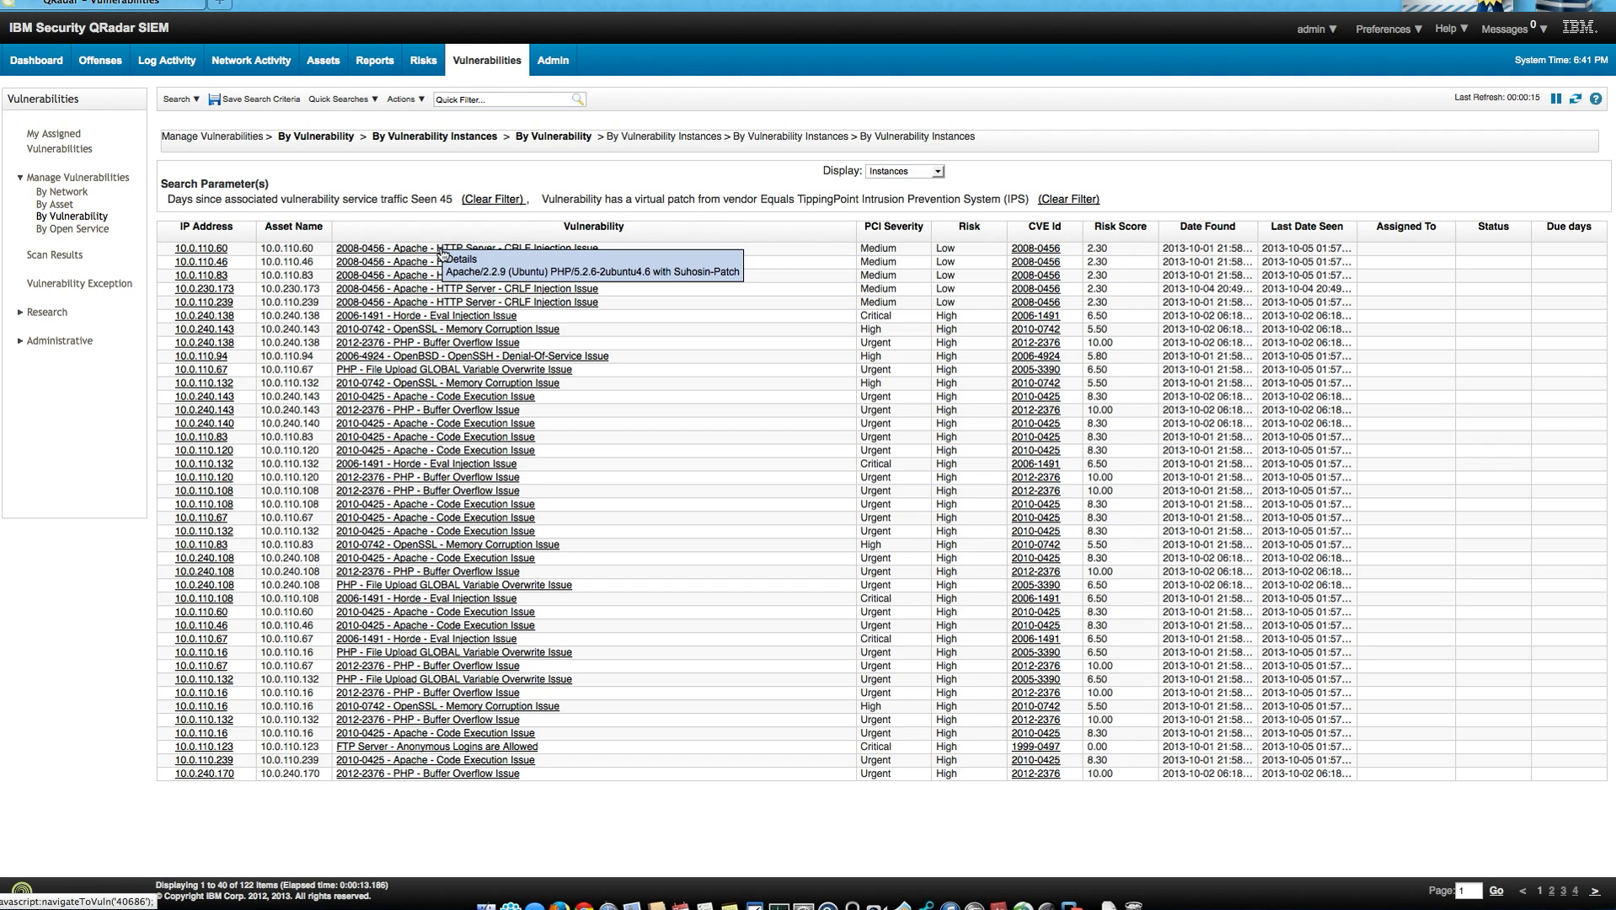
{"action": "left_click", "coordinate": [441, 249]}
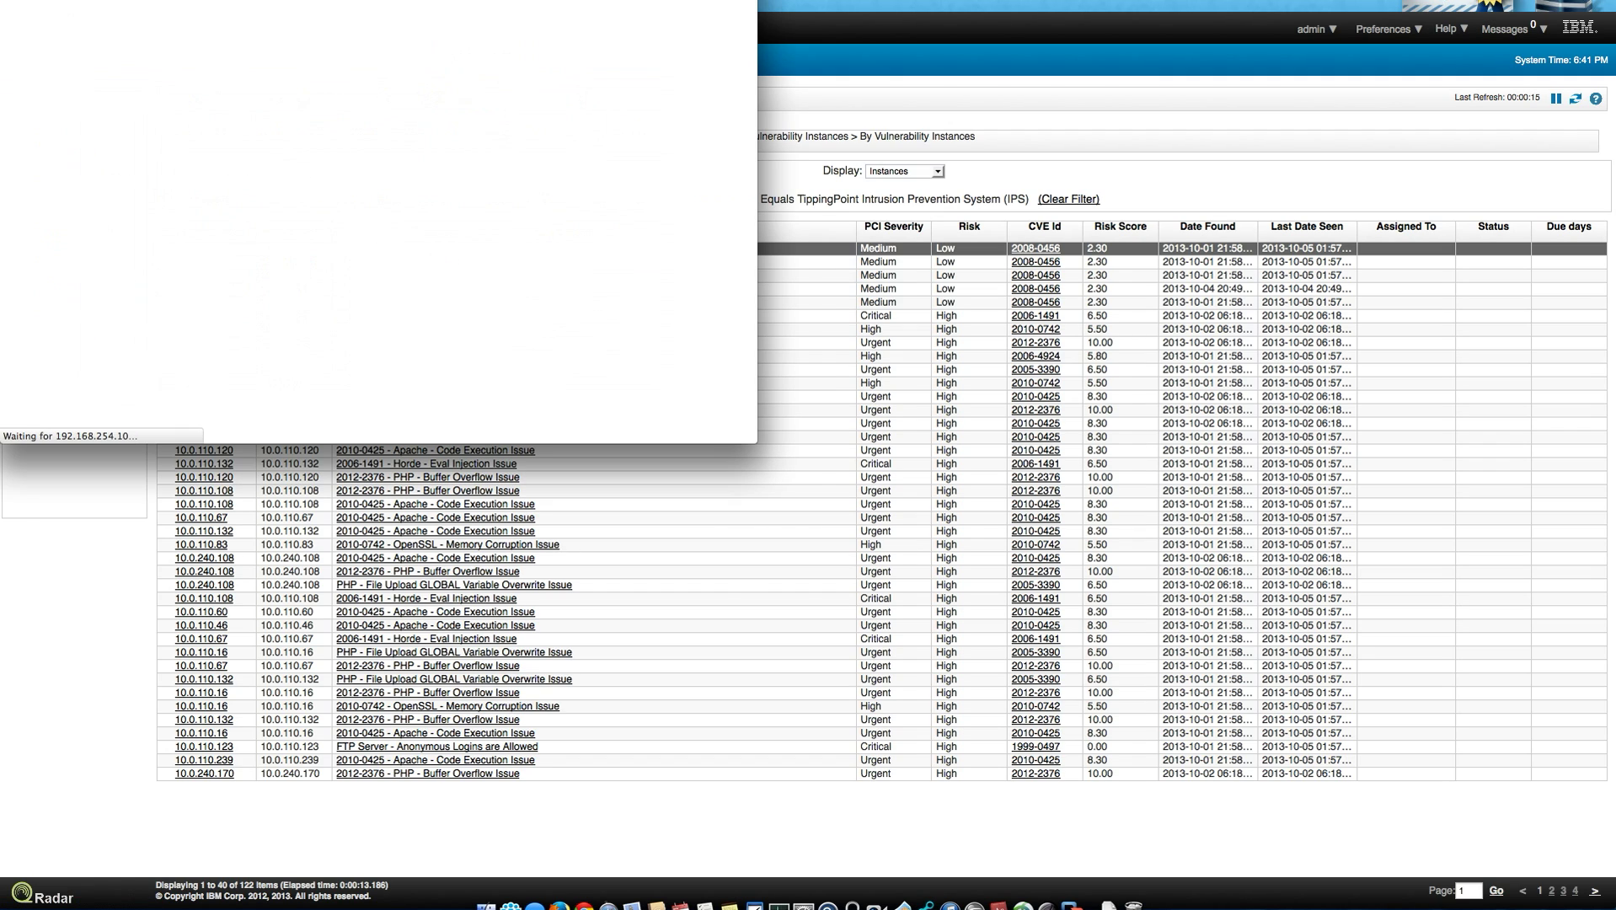
{"action": "key", "text": "super+w"}
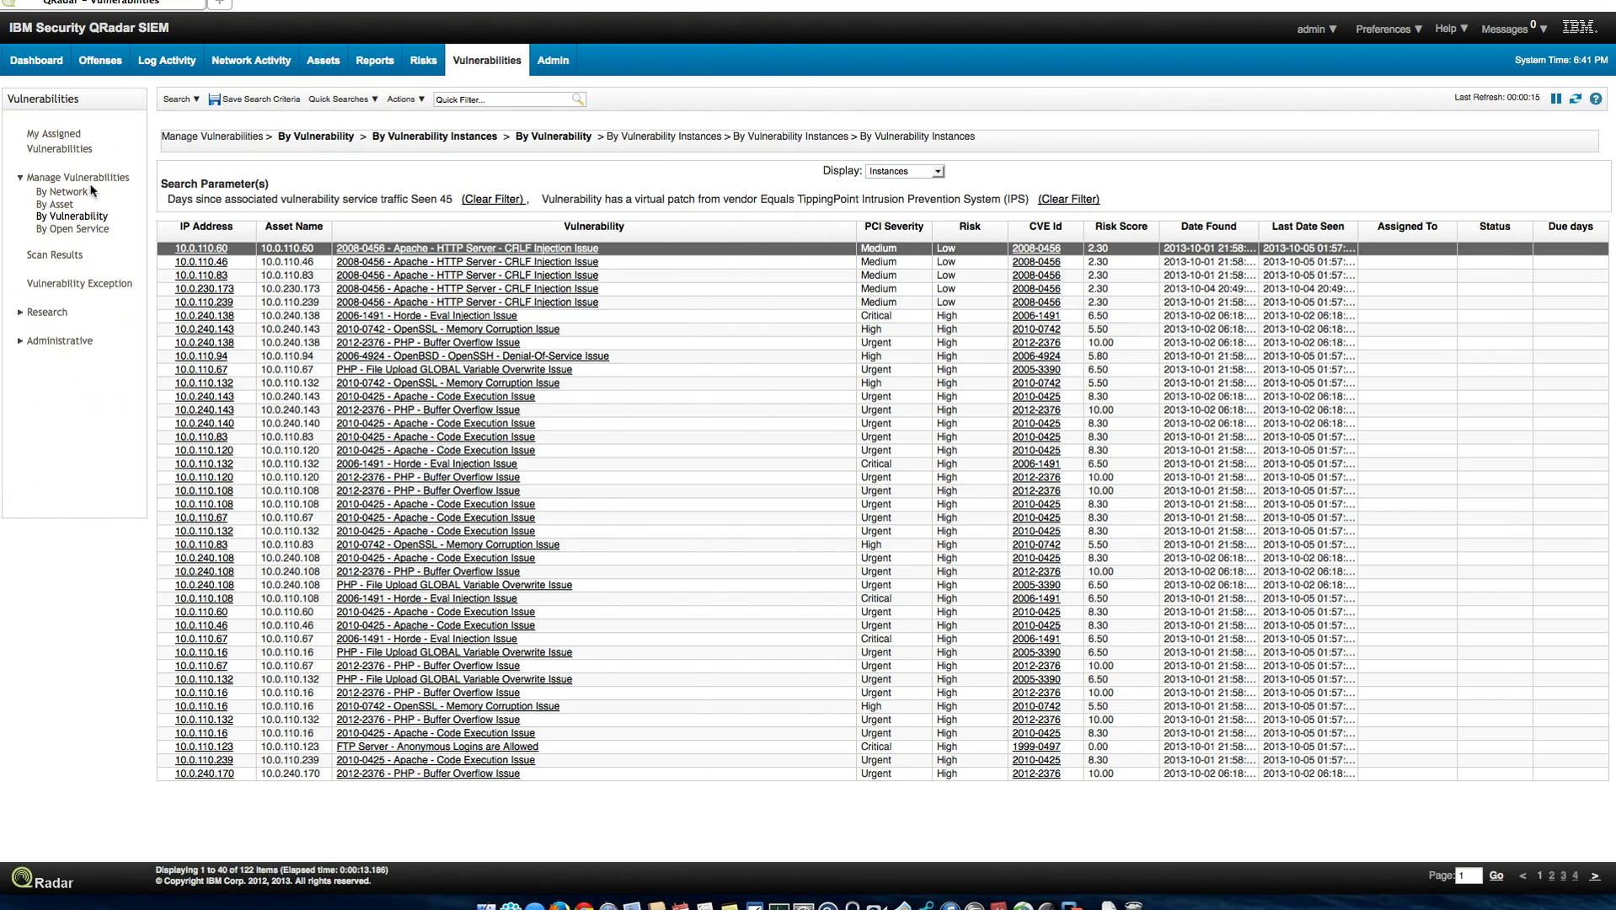
{"action": "left_click", "coordinate": [191, 765], "text": "shift"}
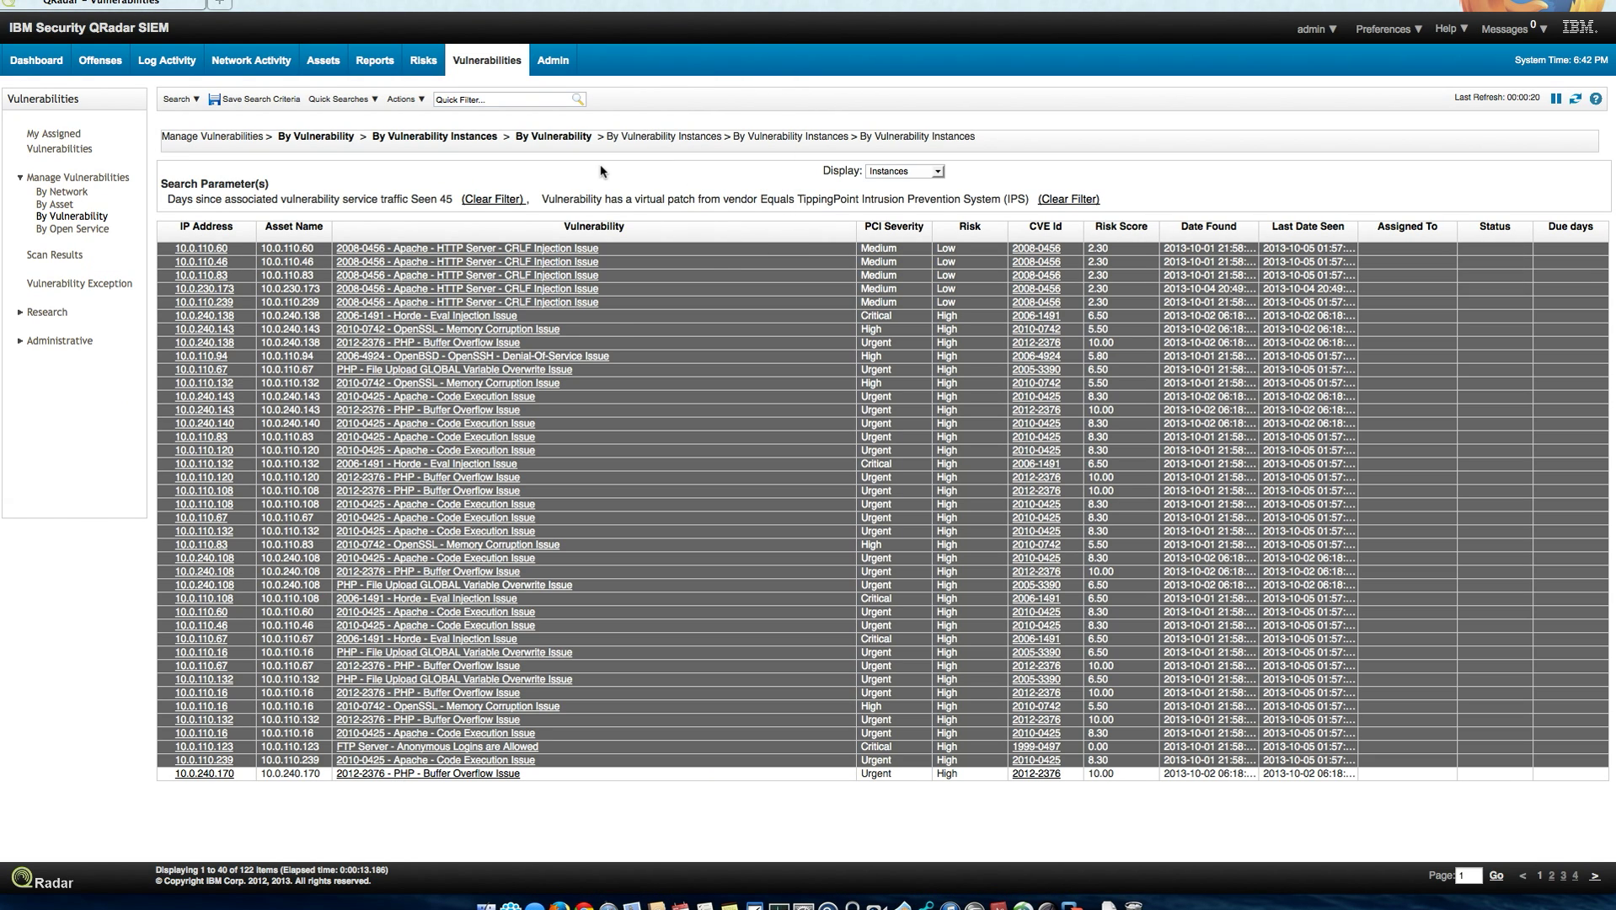
{"action": "left_click", "coordinate": [394, 99]}
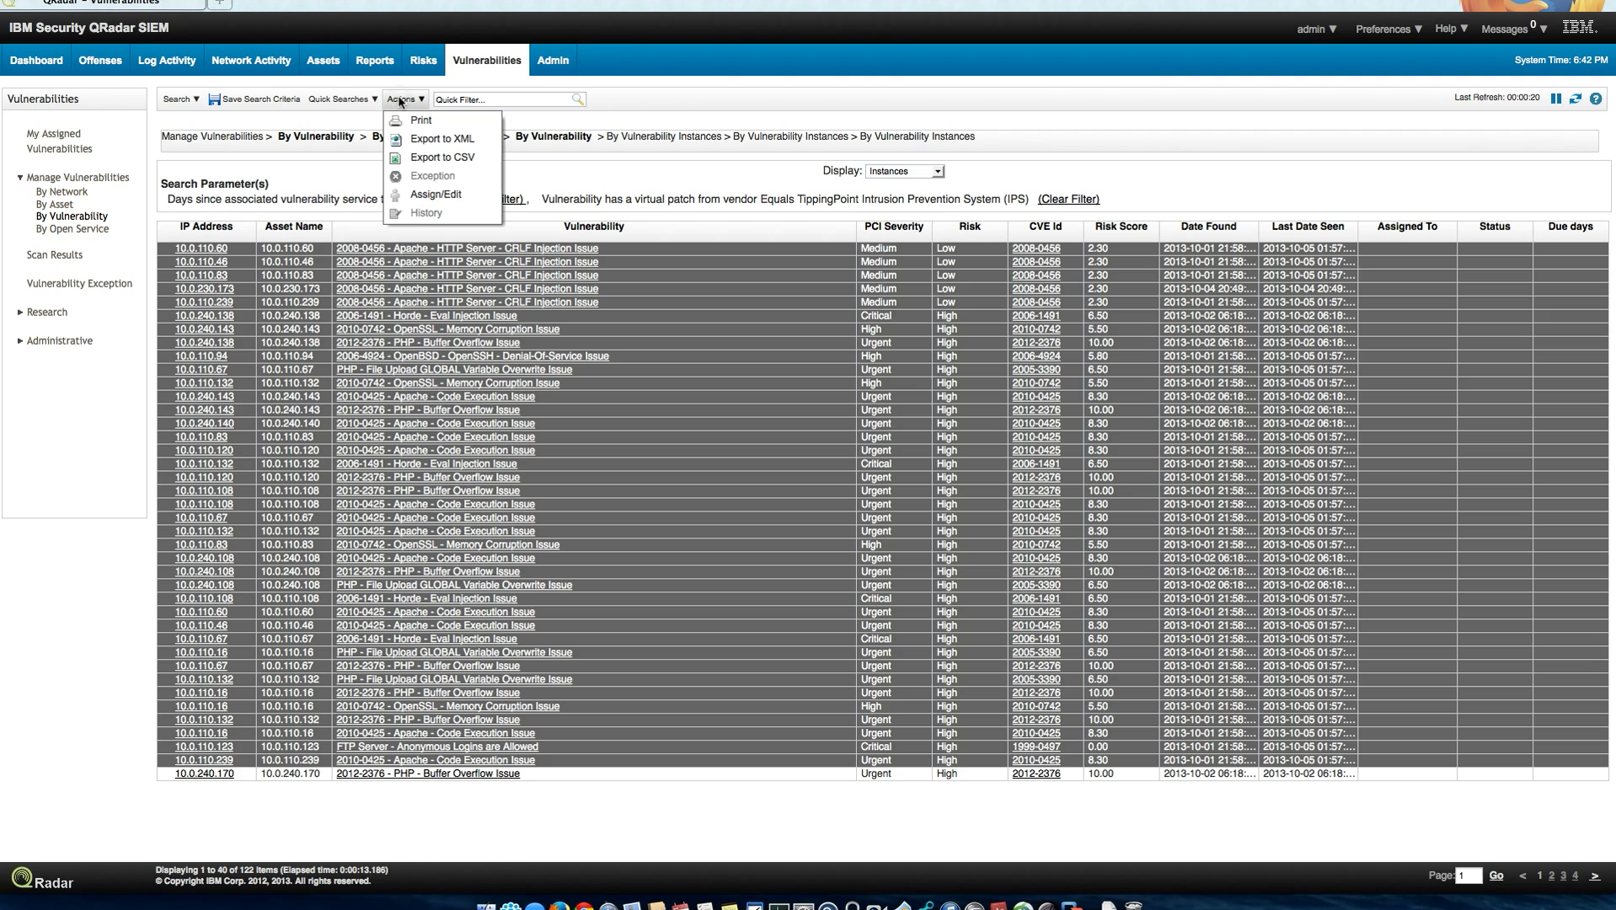
{"action": "left_click", "coordinate": [436, 198]}
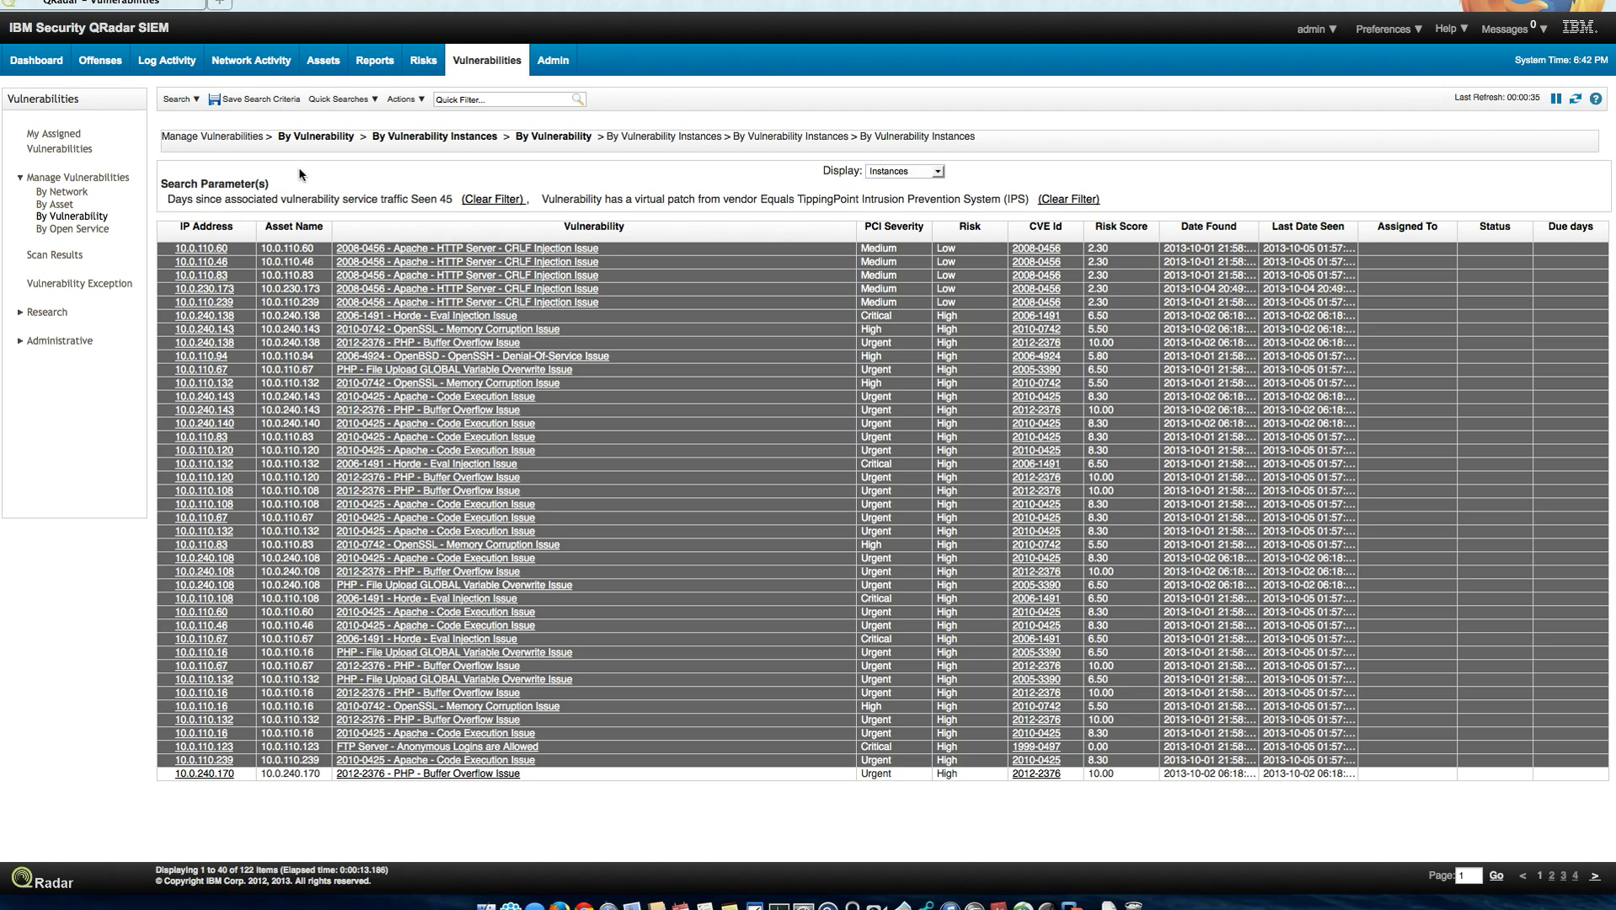
- Remove the TippingPoint virtual-patch filter from the current search
{"action": "left_click", "coordinate": [197, 100]}
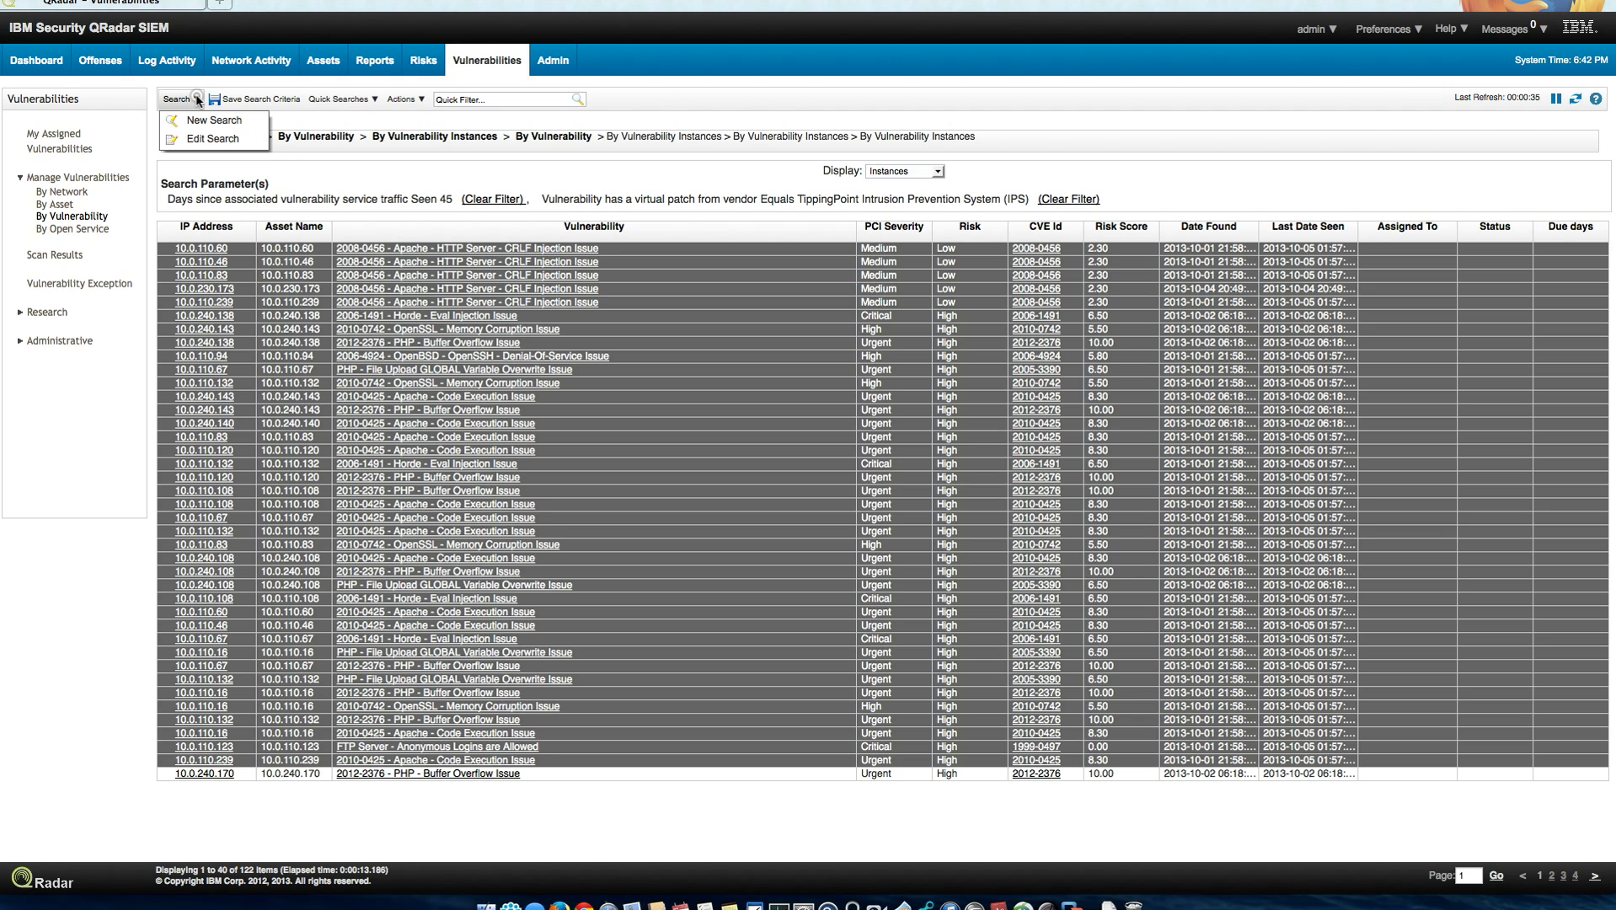
{"action": "left_click", "coordinate": [216, 139]}
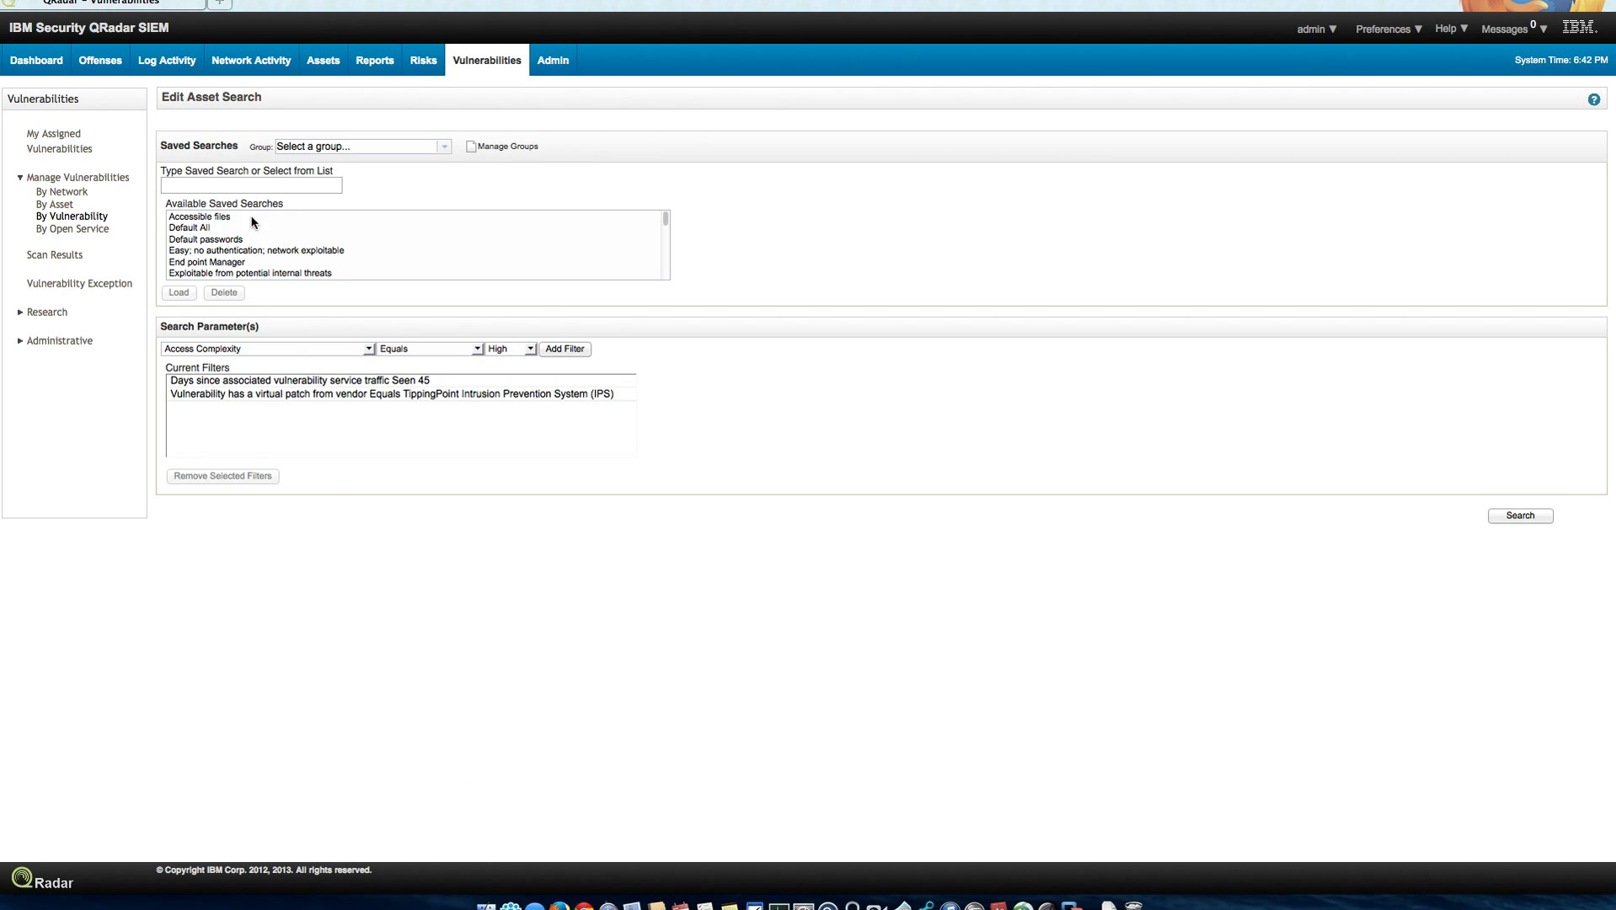
{"action": "left_click", "coordinate": [339, 395]}
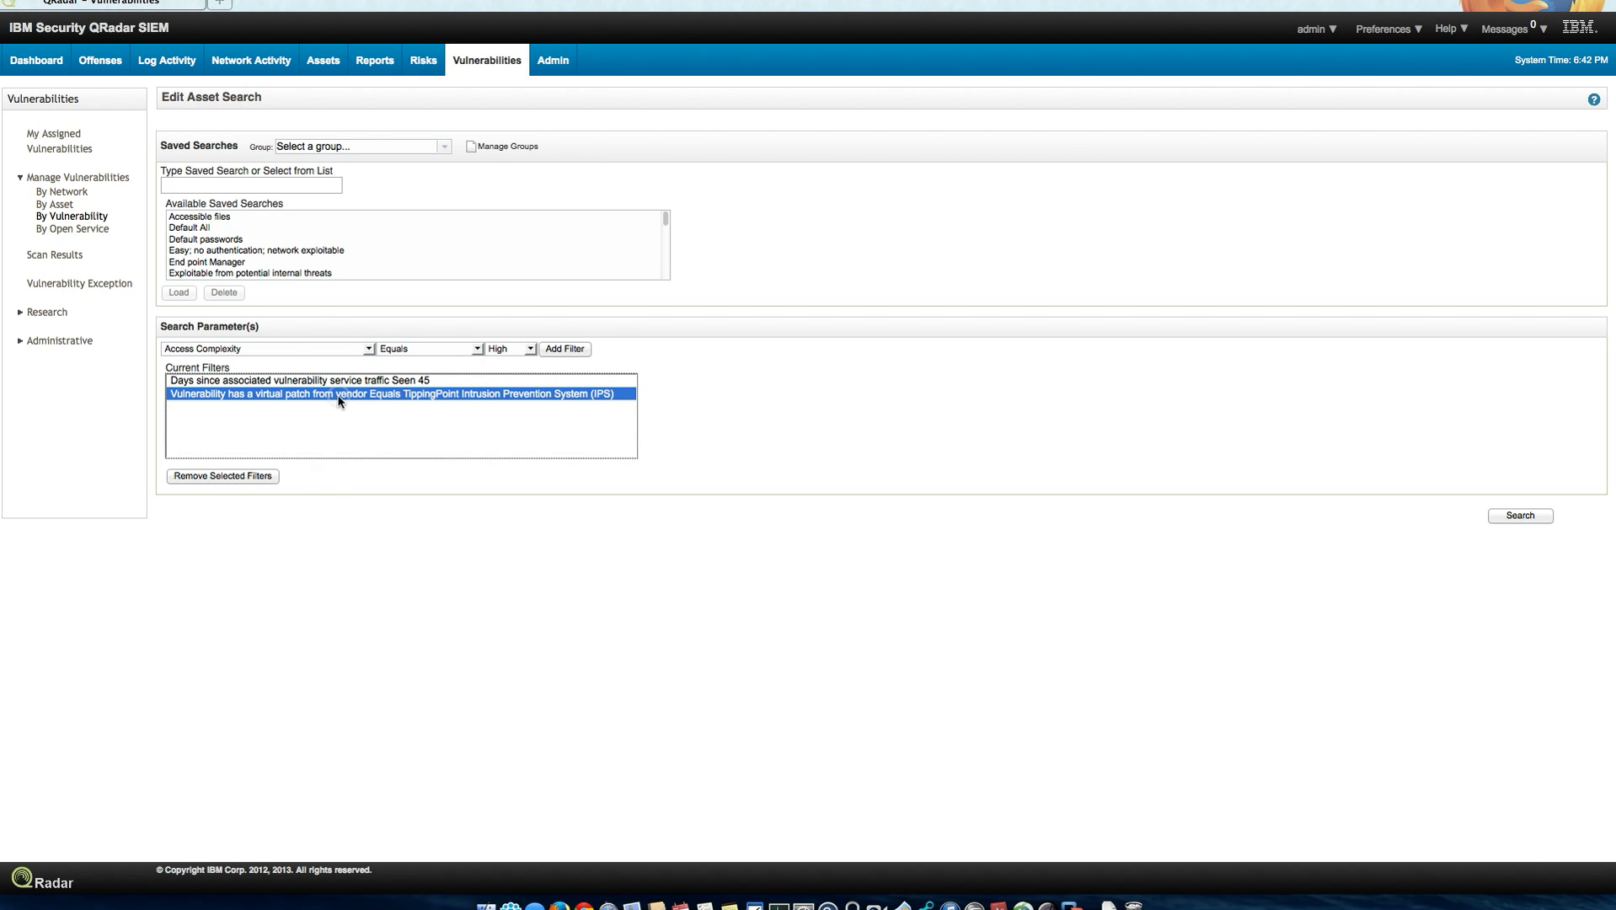
{"action": "left_click", "coordinate": [239, 476]}
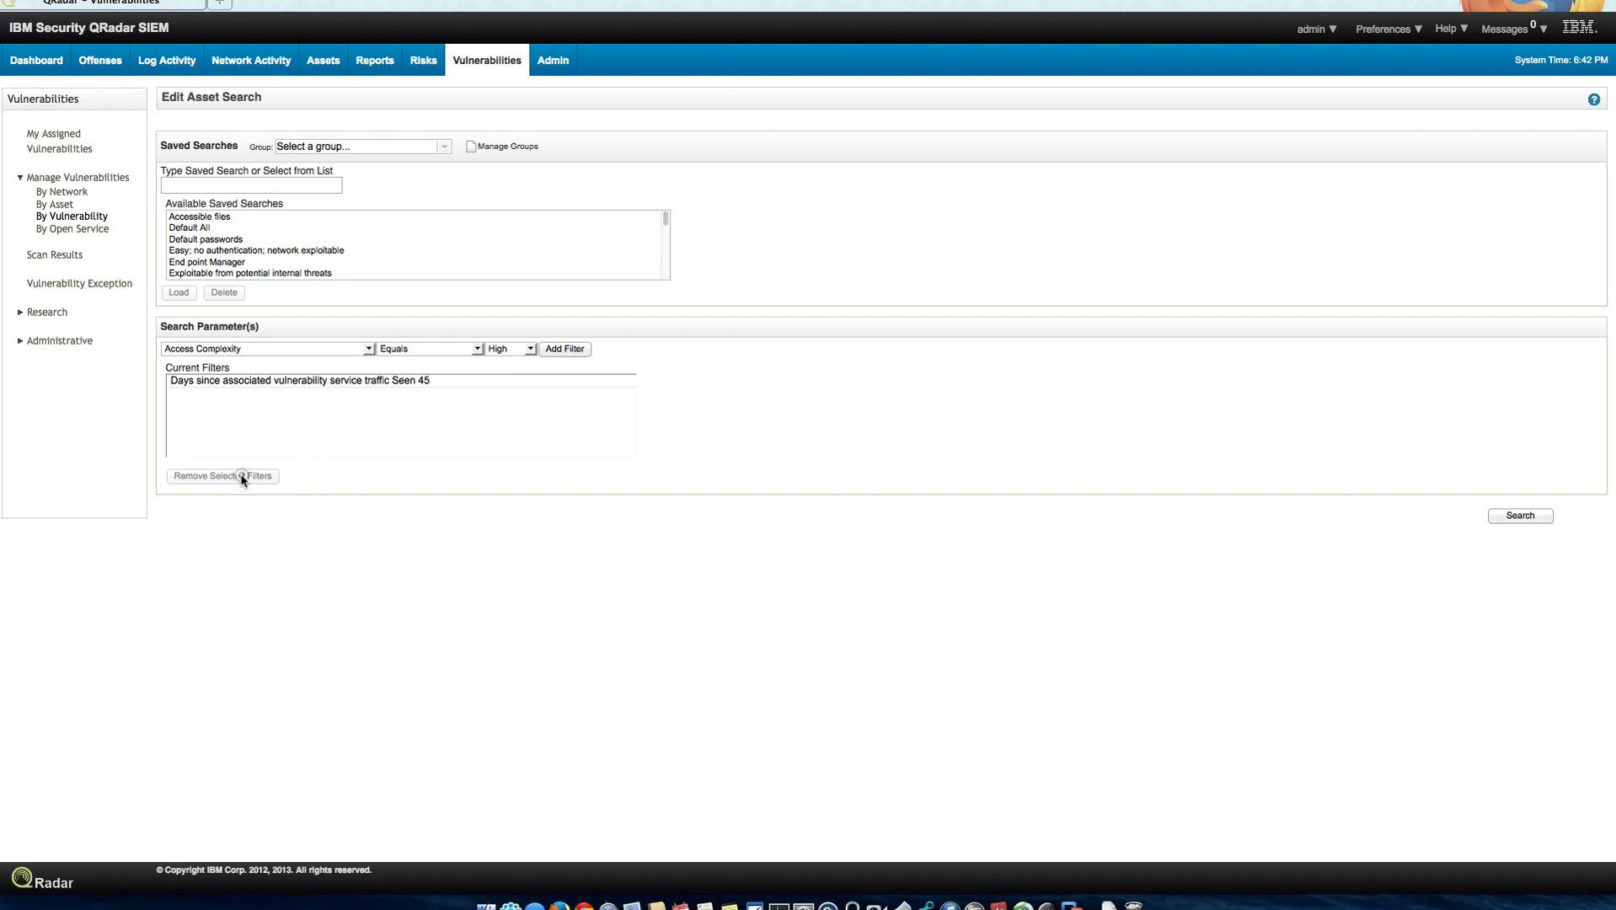
- Add a virtual-patch vendor Does not equal TippingPoint Intrusion Prevention System (IPS) filter and search
{"action": "left_click", "coordinate": [369, 349]}
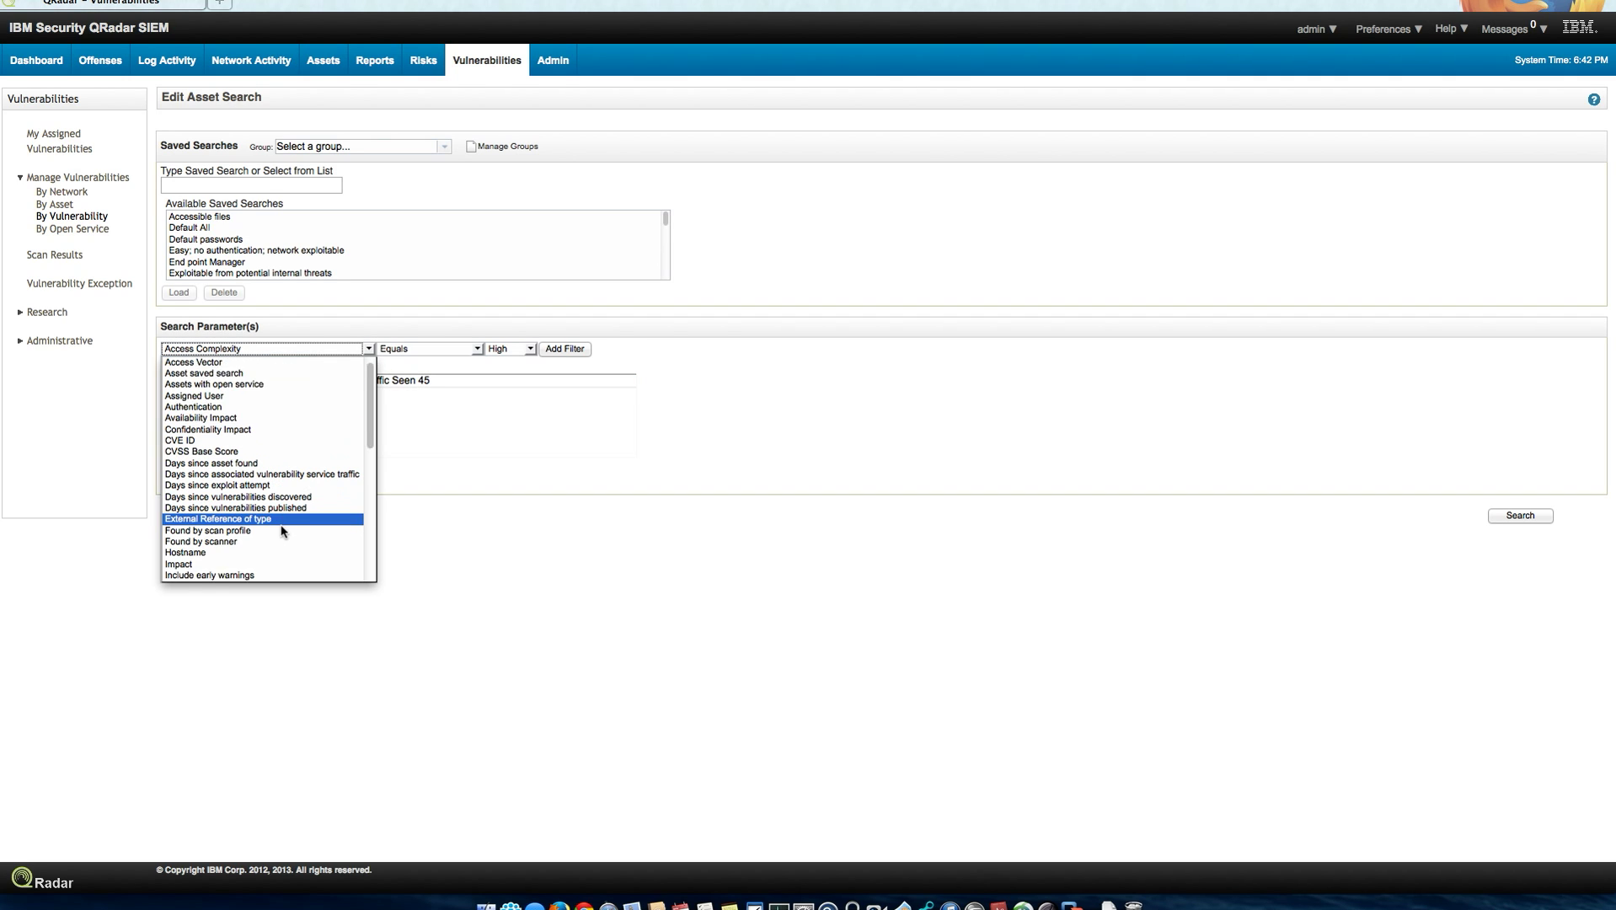
{"action": "scroll", "coordinate": [285, 527], "scroll_direction": "down", "scroll_amount": 5}
{"action": "scroll", "coordinate": [283, 530], "scroll_direction": "down", "scroll_amount": 5}
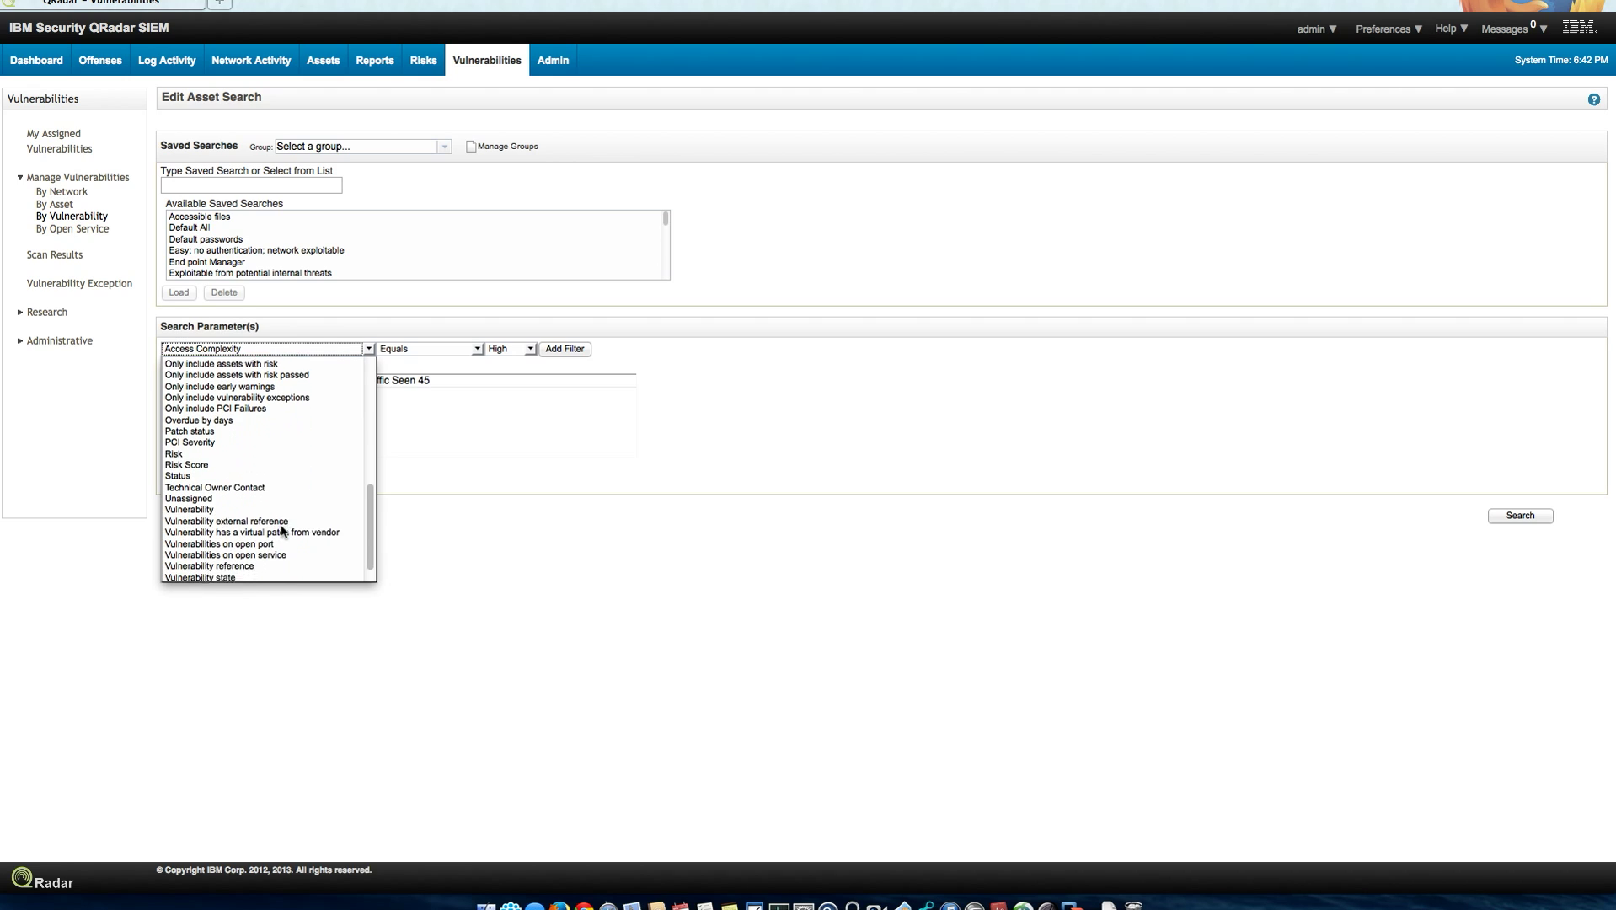
{"action": "left_click", "coordinate": [283, 518]}
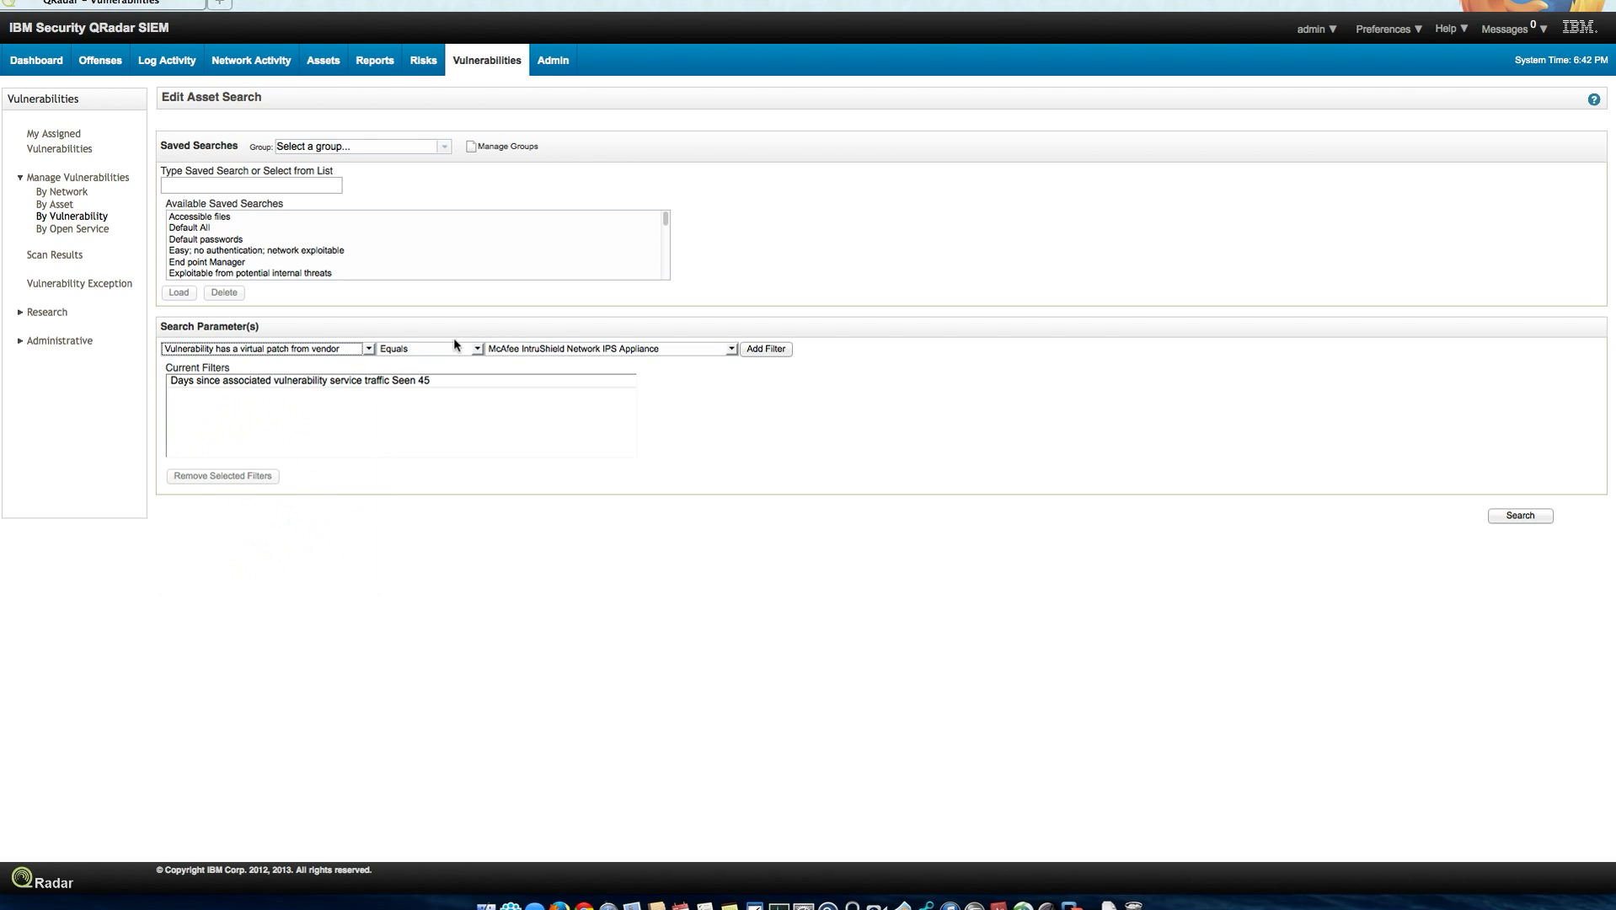
{"action": "left_click", "coordinate": [477, 349]}
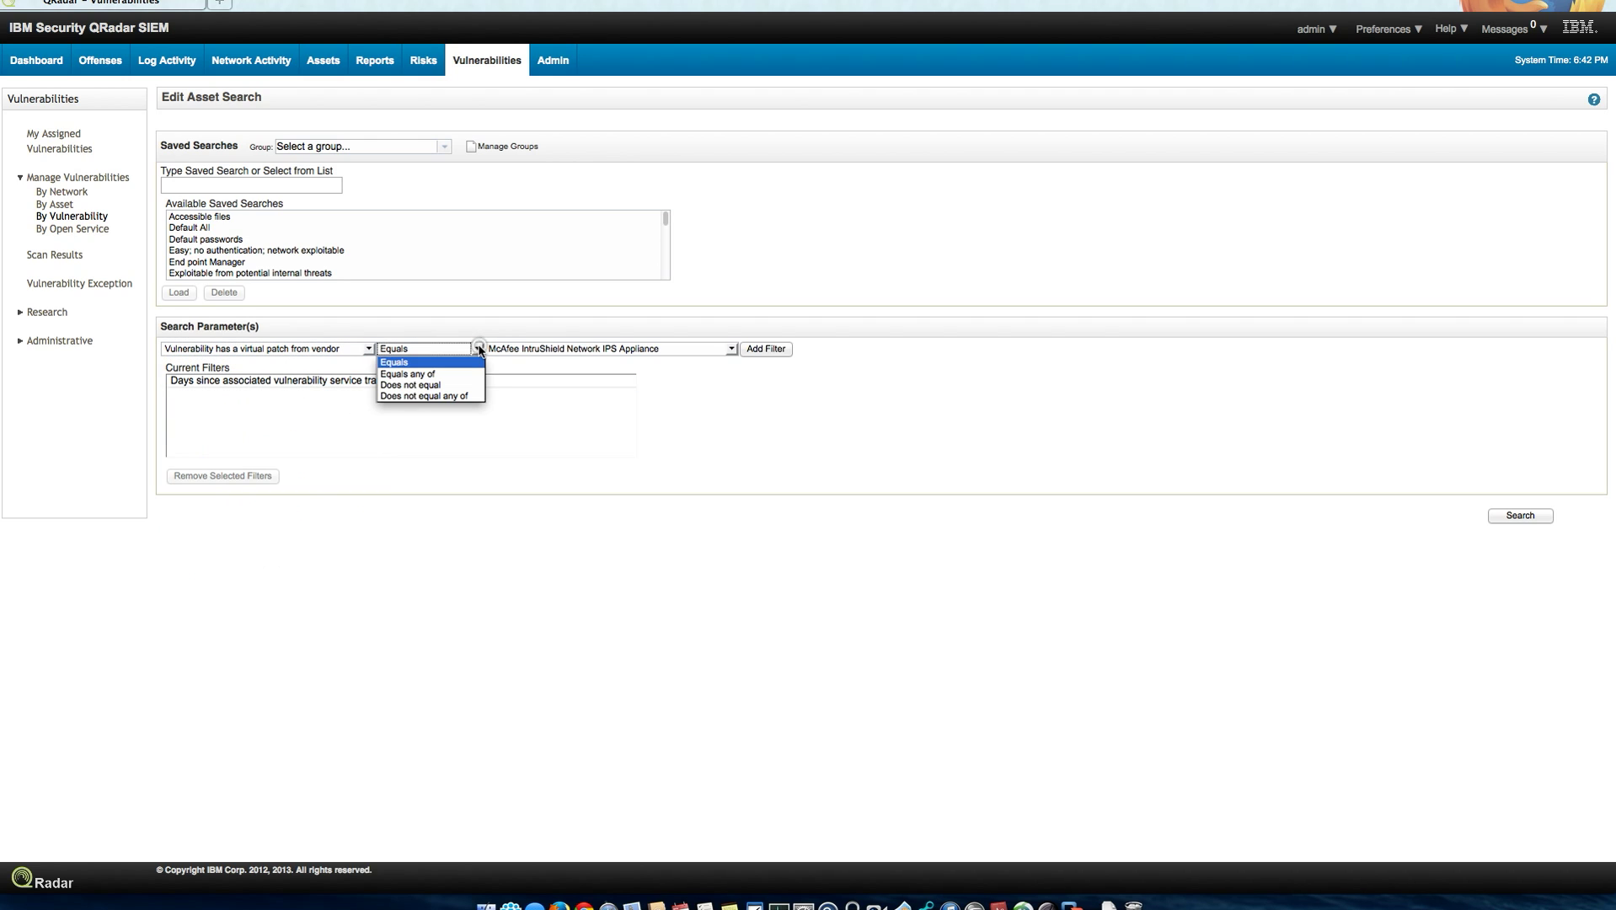
{"action": "left_click", "coordinate": [462, 385]}
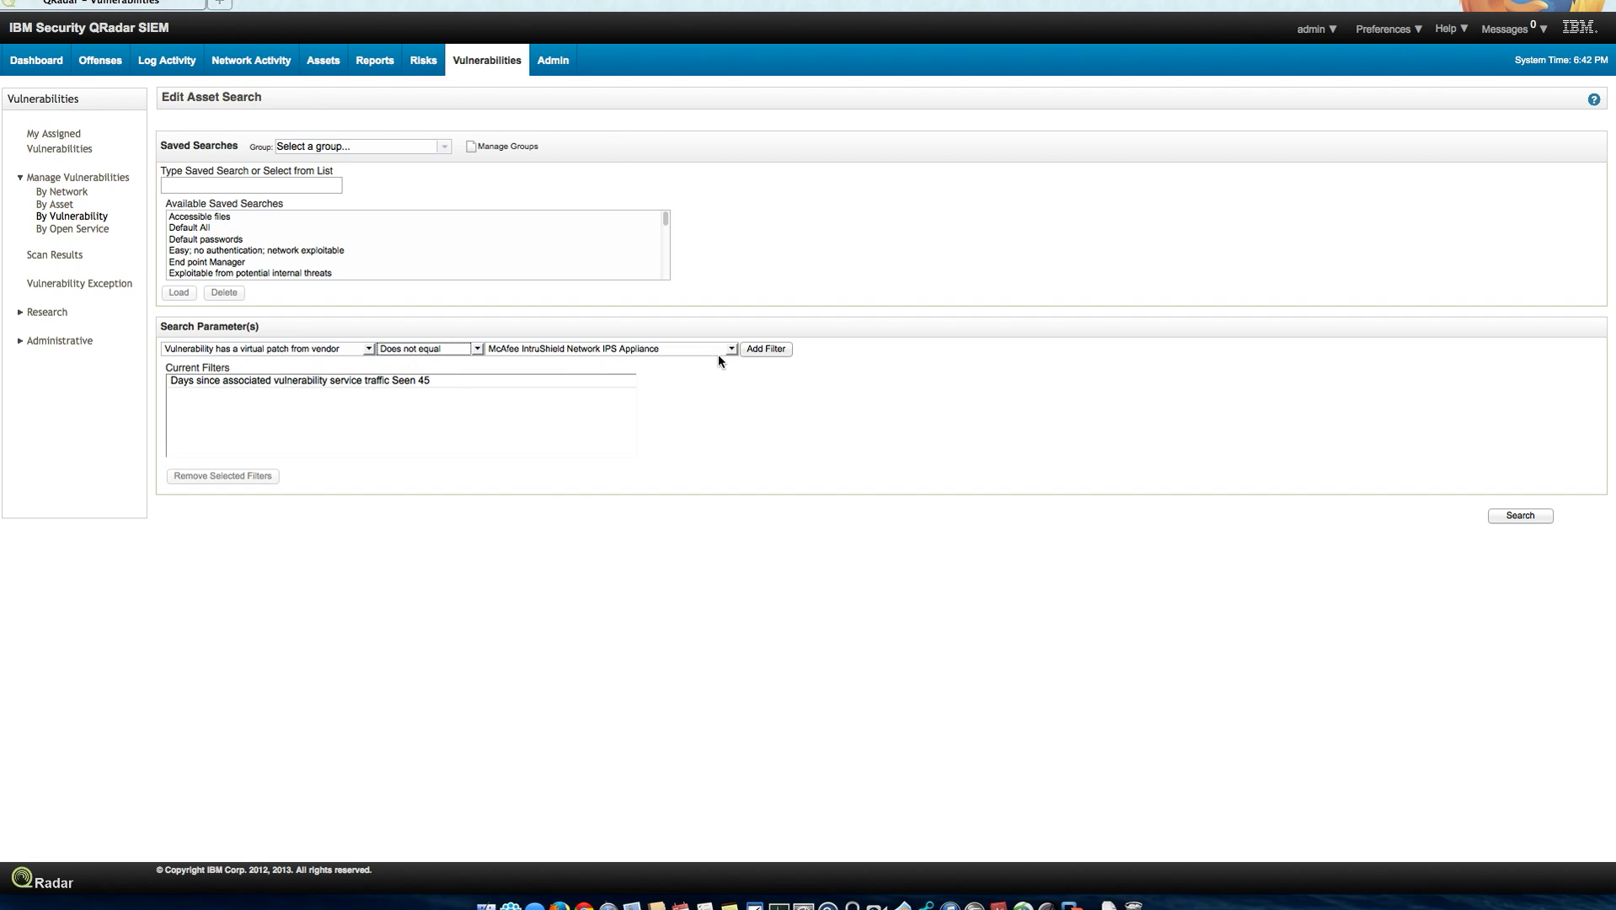
{"action": "left_click", "coordinate": [730, 349]}
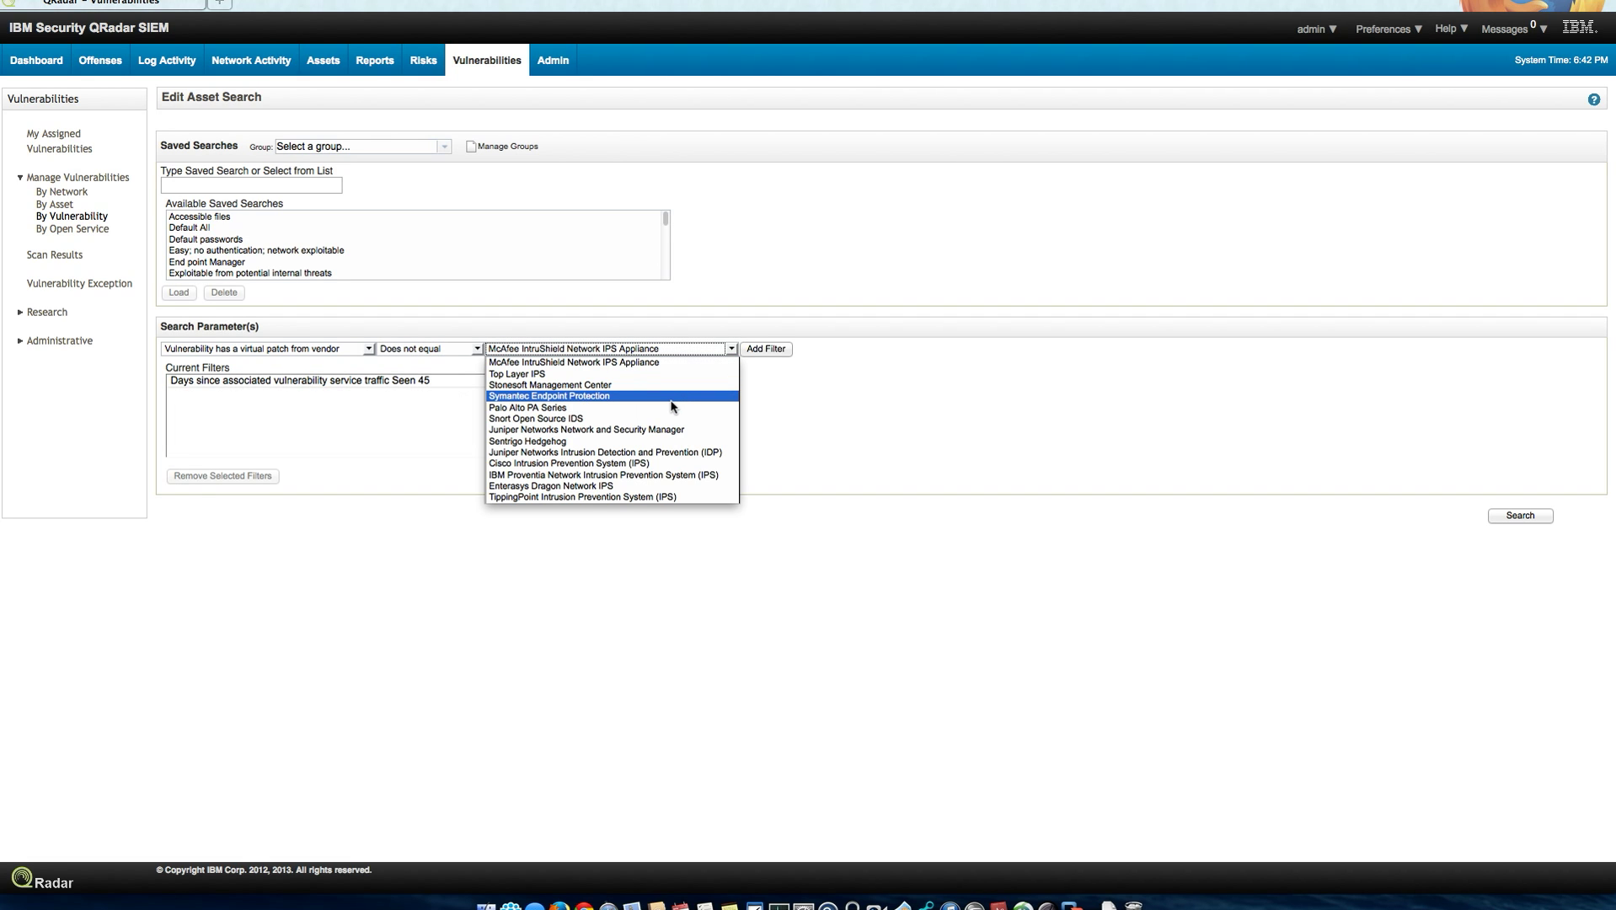
{"action": "left_click", "coordinate": [626, 496]}
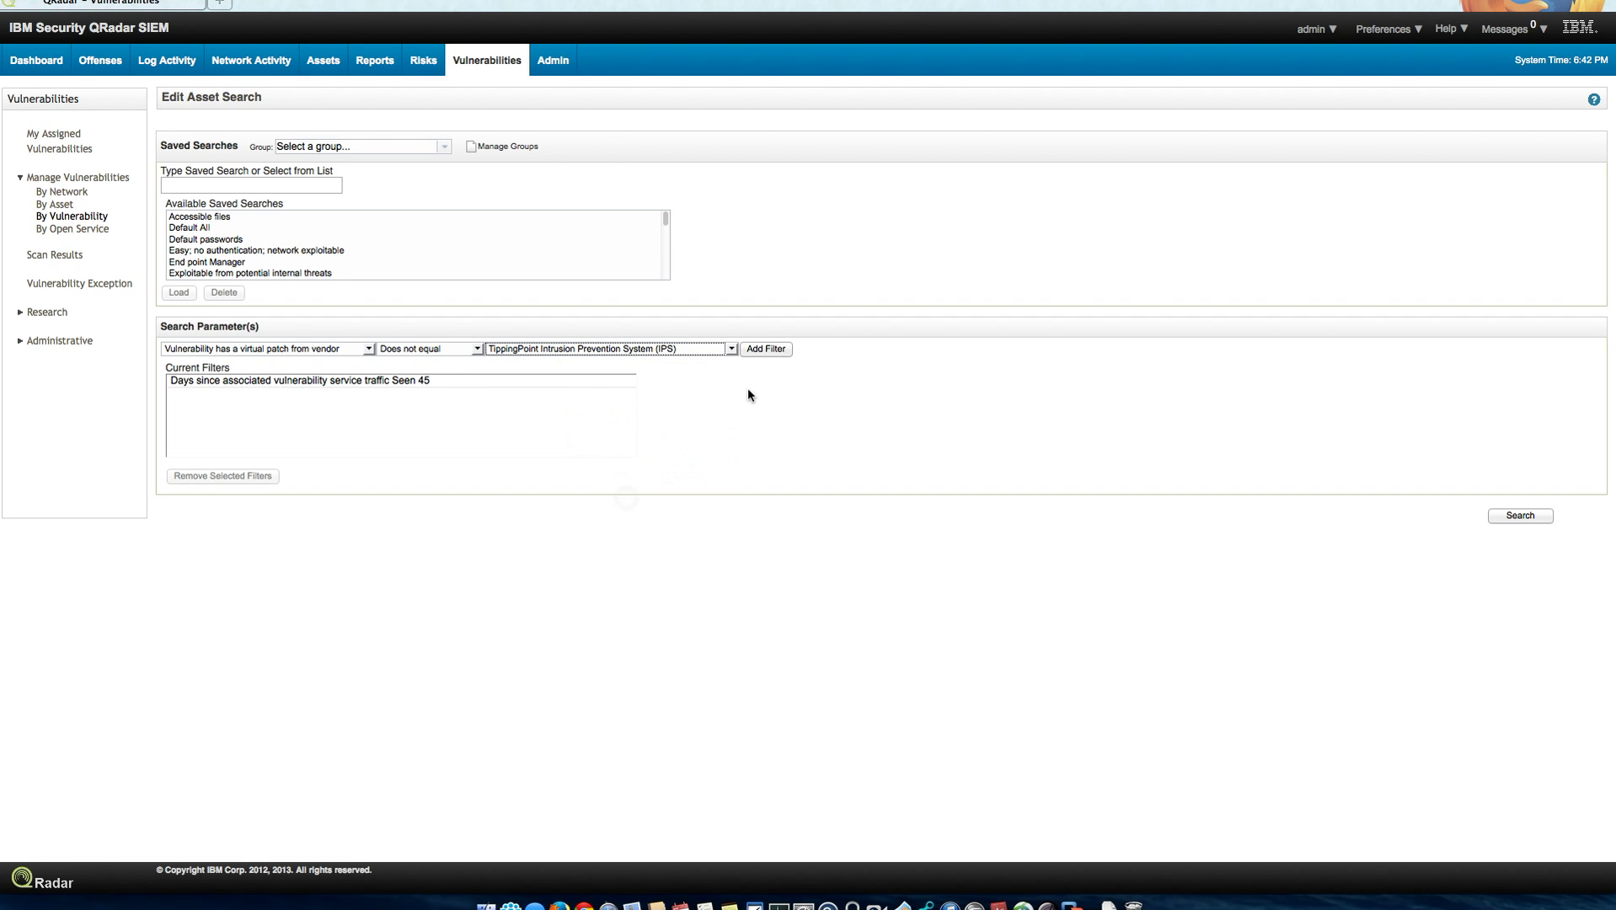
{"action": "left_click", "coordinate": [764, 349]}
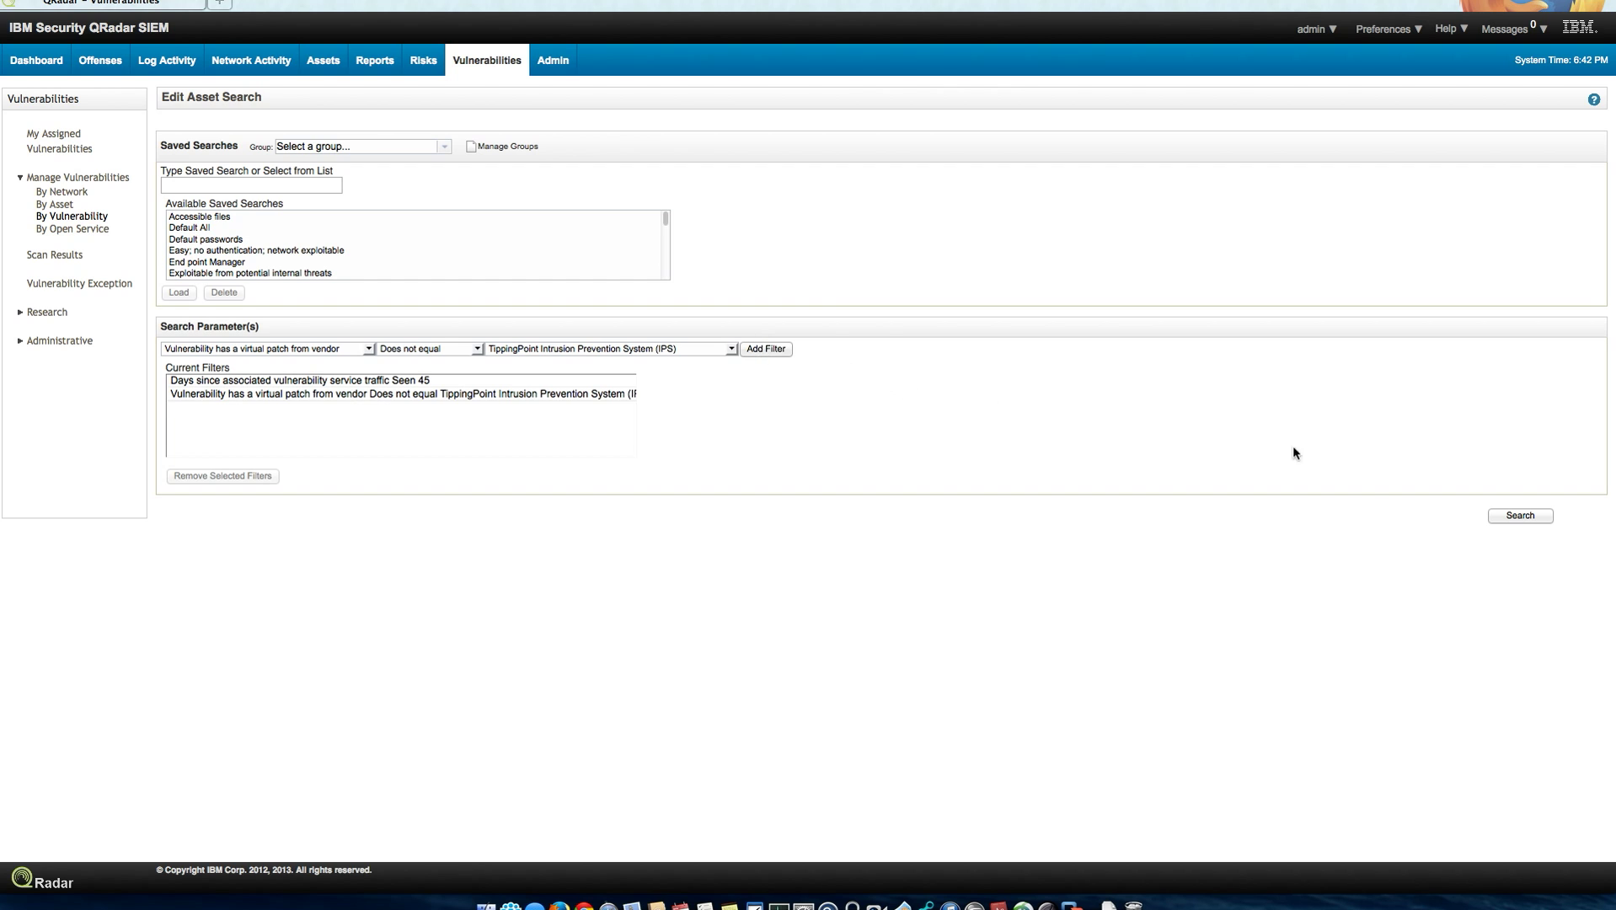
{"action": "left_click", "coordinate": [1507, 515]}
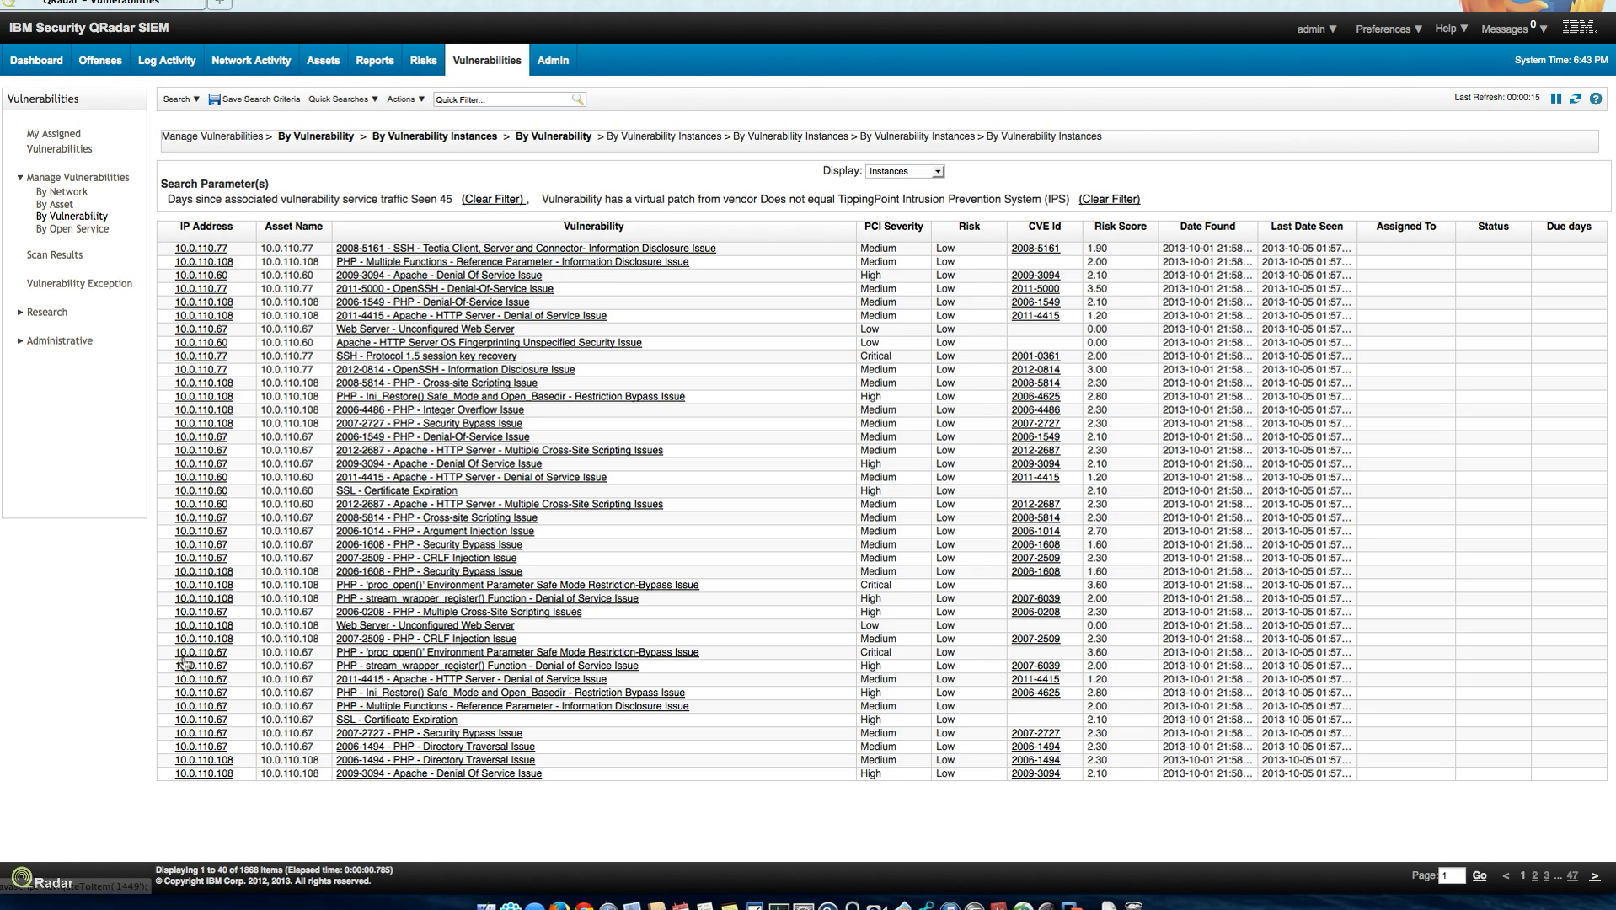
- Add an Access Complexity Equals Low filter and rerun the vulnerability search
{"action": "left_click", "coordinate": [196, 100]}
{"action": "left_click", "coordinate": [198, 138]}
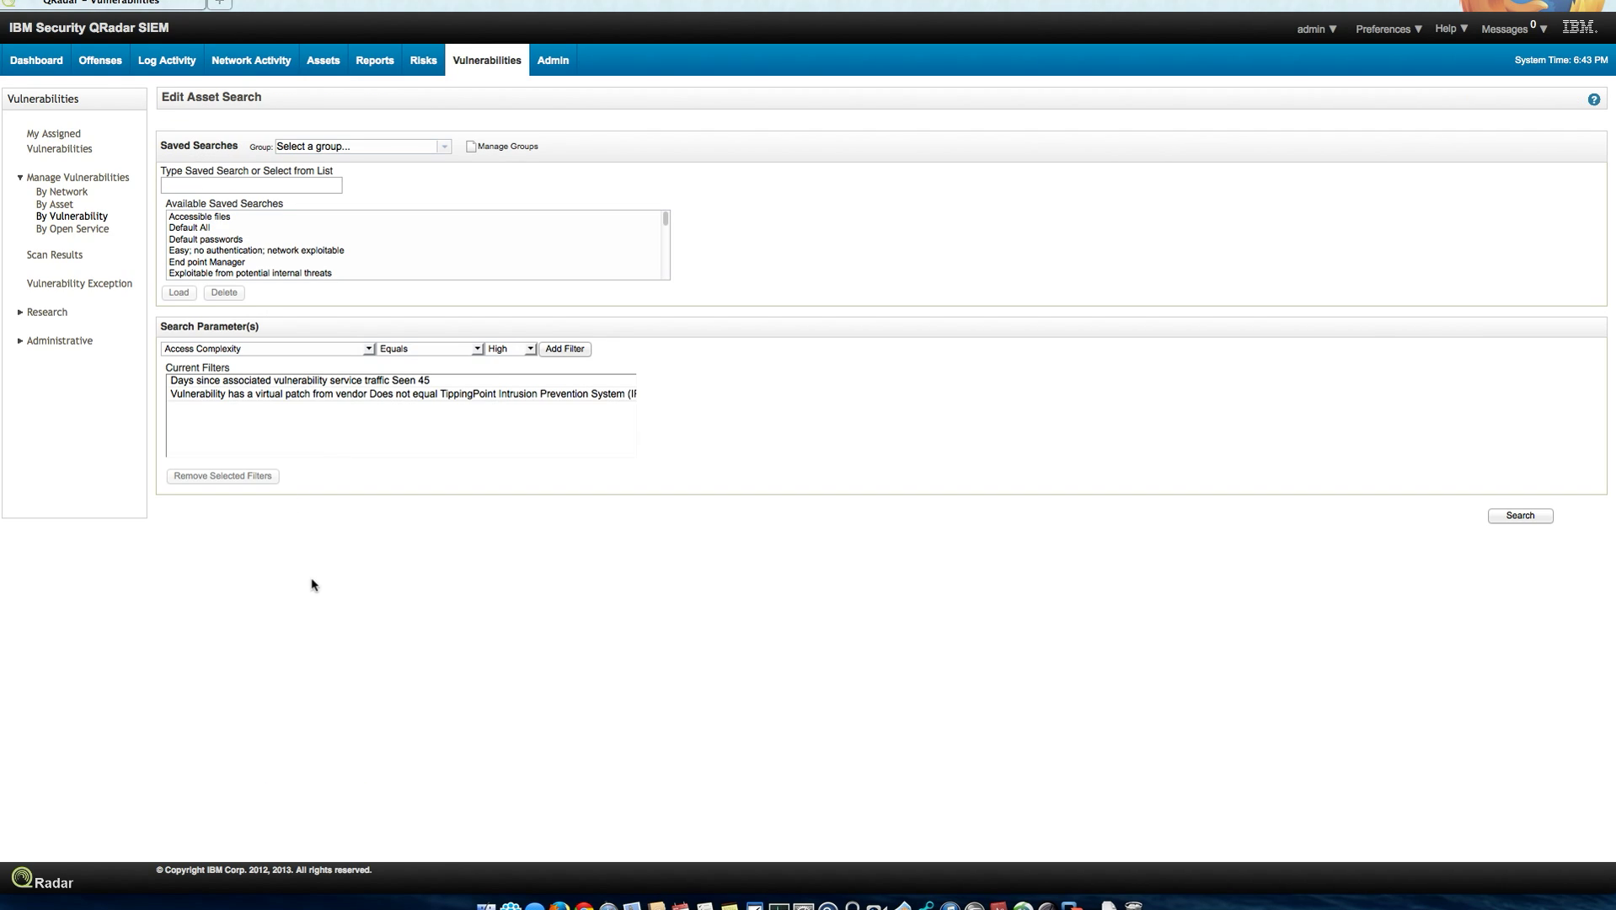
{"action": "left_click", "coordinate": [368, 380]}
{"action": "left_click", "coordinate": [368, 348]}
{"action": "left_click", "coordinate": [357, 364]}
{"action": "left_click", "coordinate": [530, 349]}
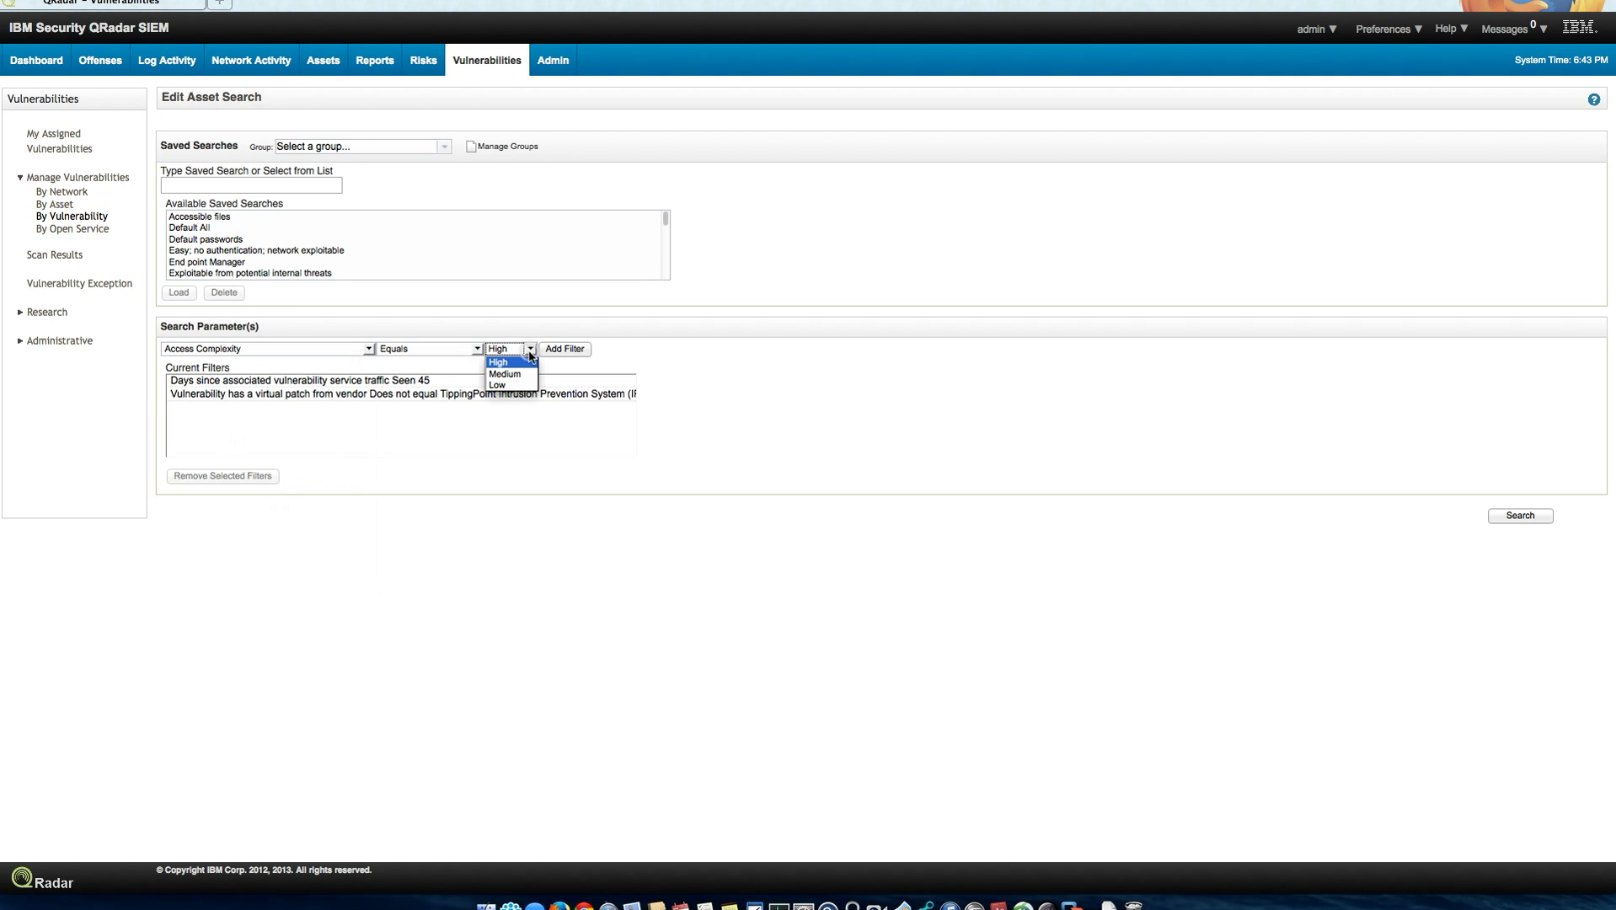
{"action": "left_click", "coordinate": [498, 385]}
{"action": "left_click", "coordinate": [561, 350]}
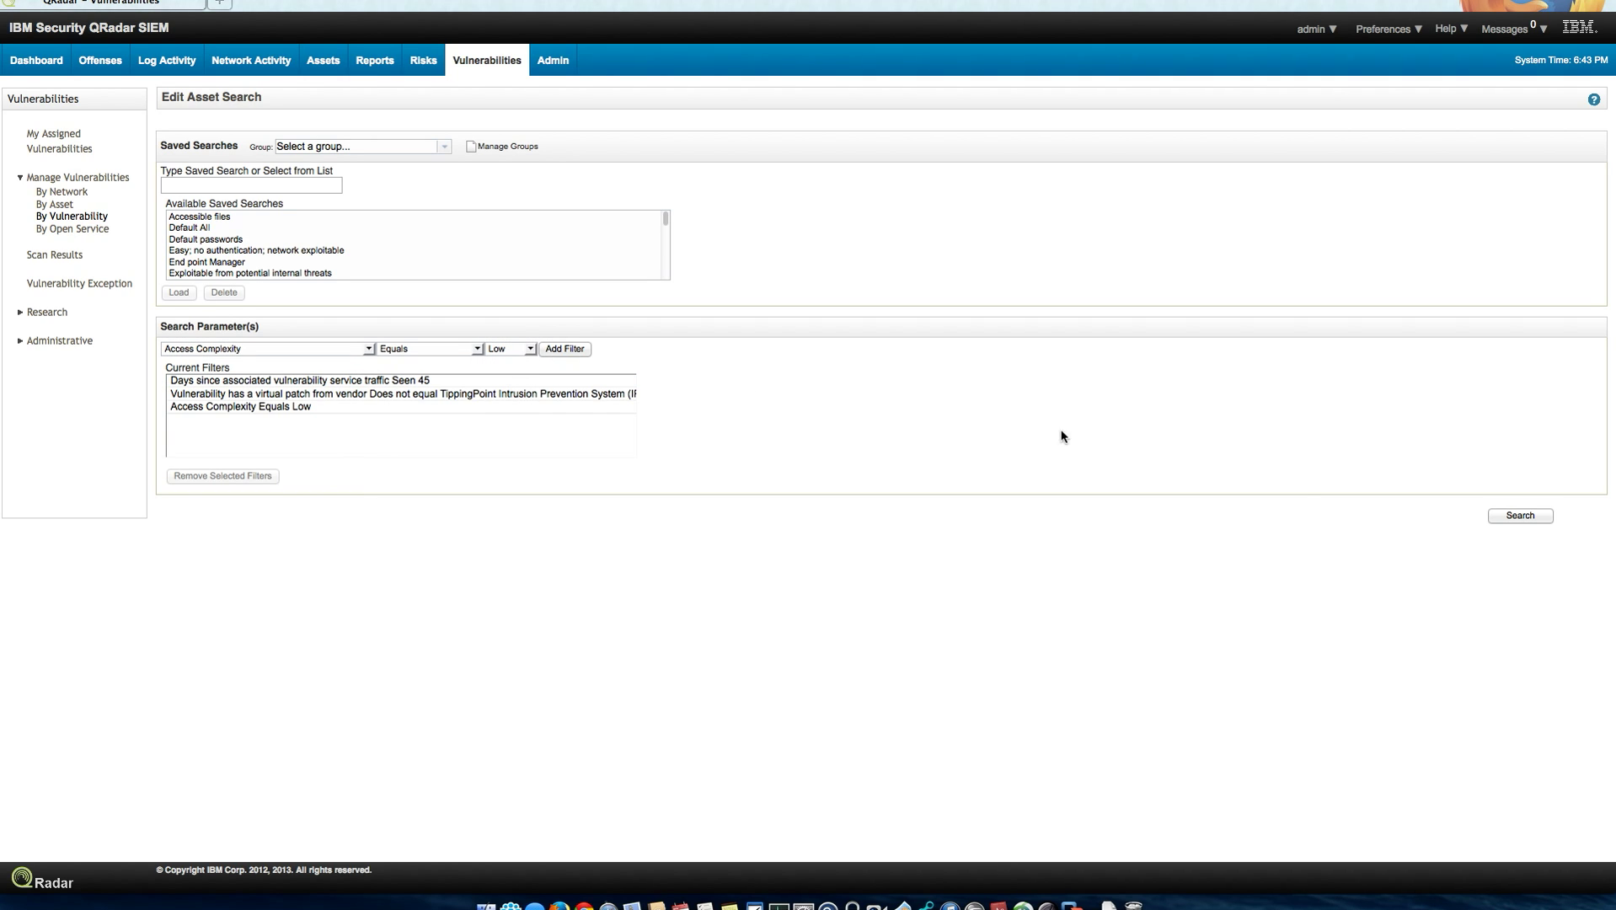
{"action": "left_click", "coordinate": [1521, 515]}
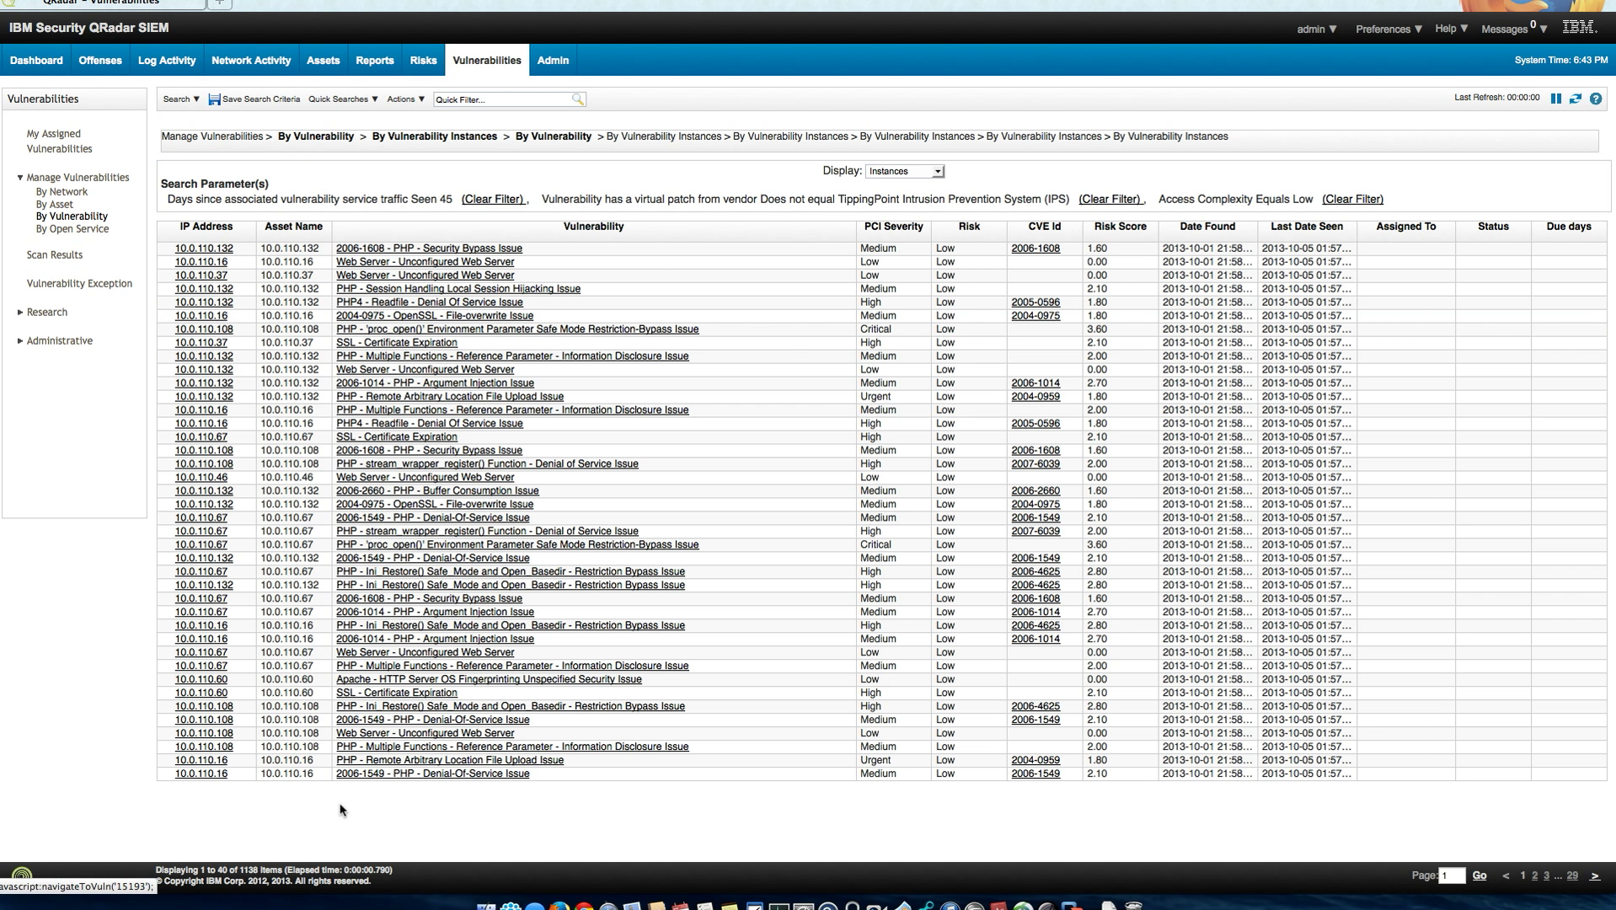
- Add an Access Vector Equals Network filter to the edited search
{"action": "left_click", "coordinate": [184, 101]}
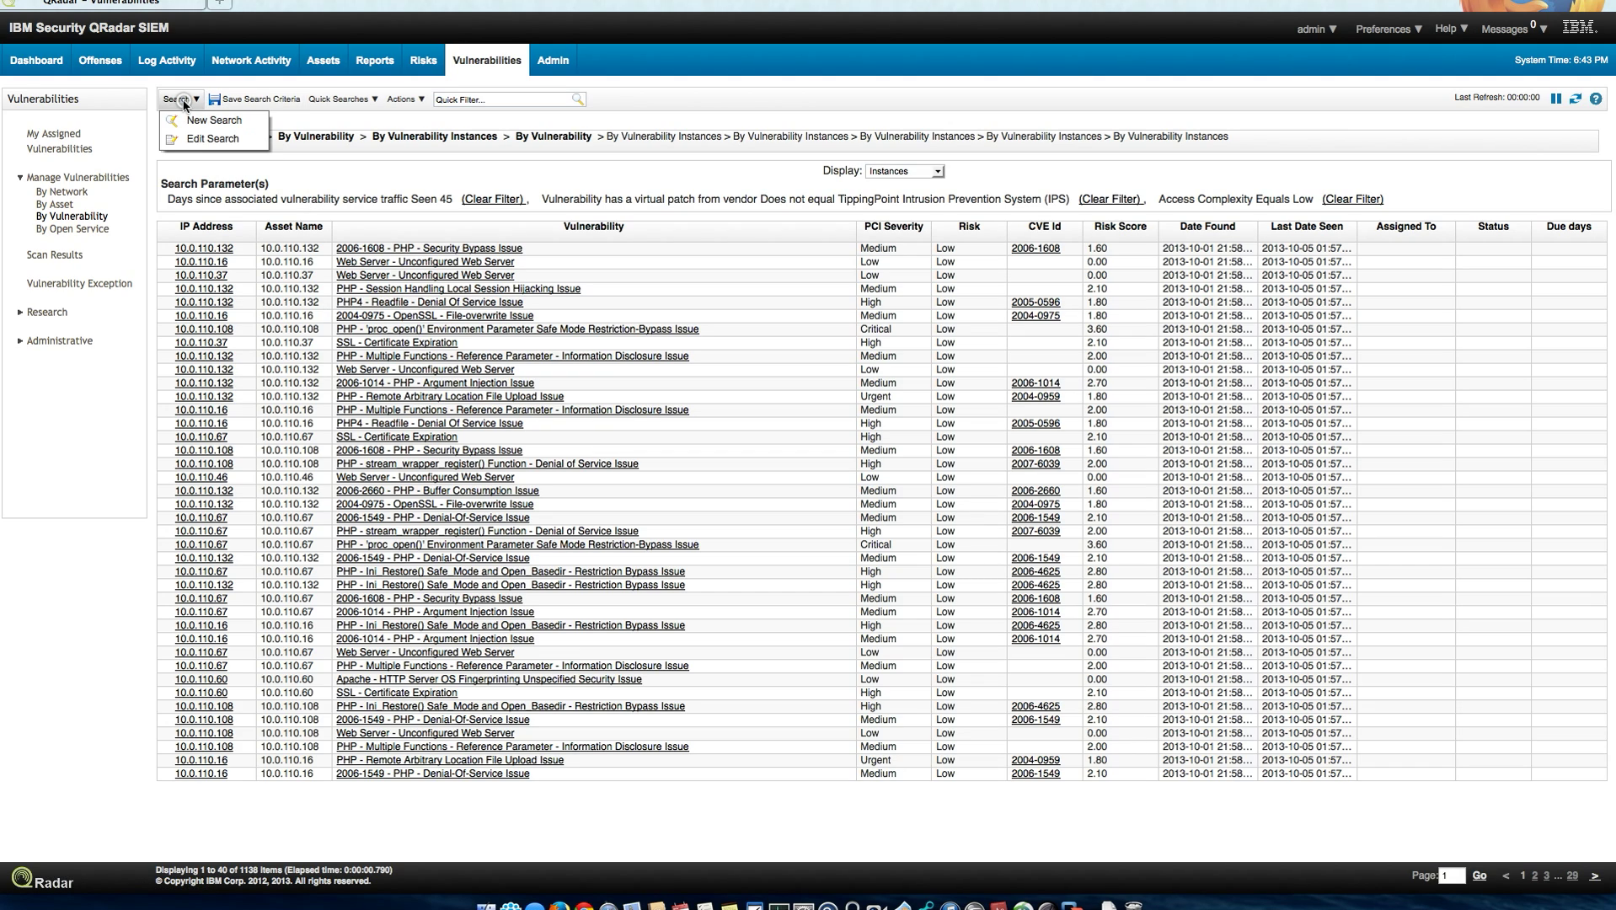
{"action": "left_click", "coordinate": [194, 143]}
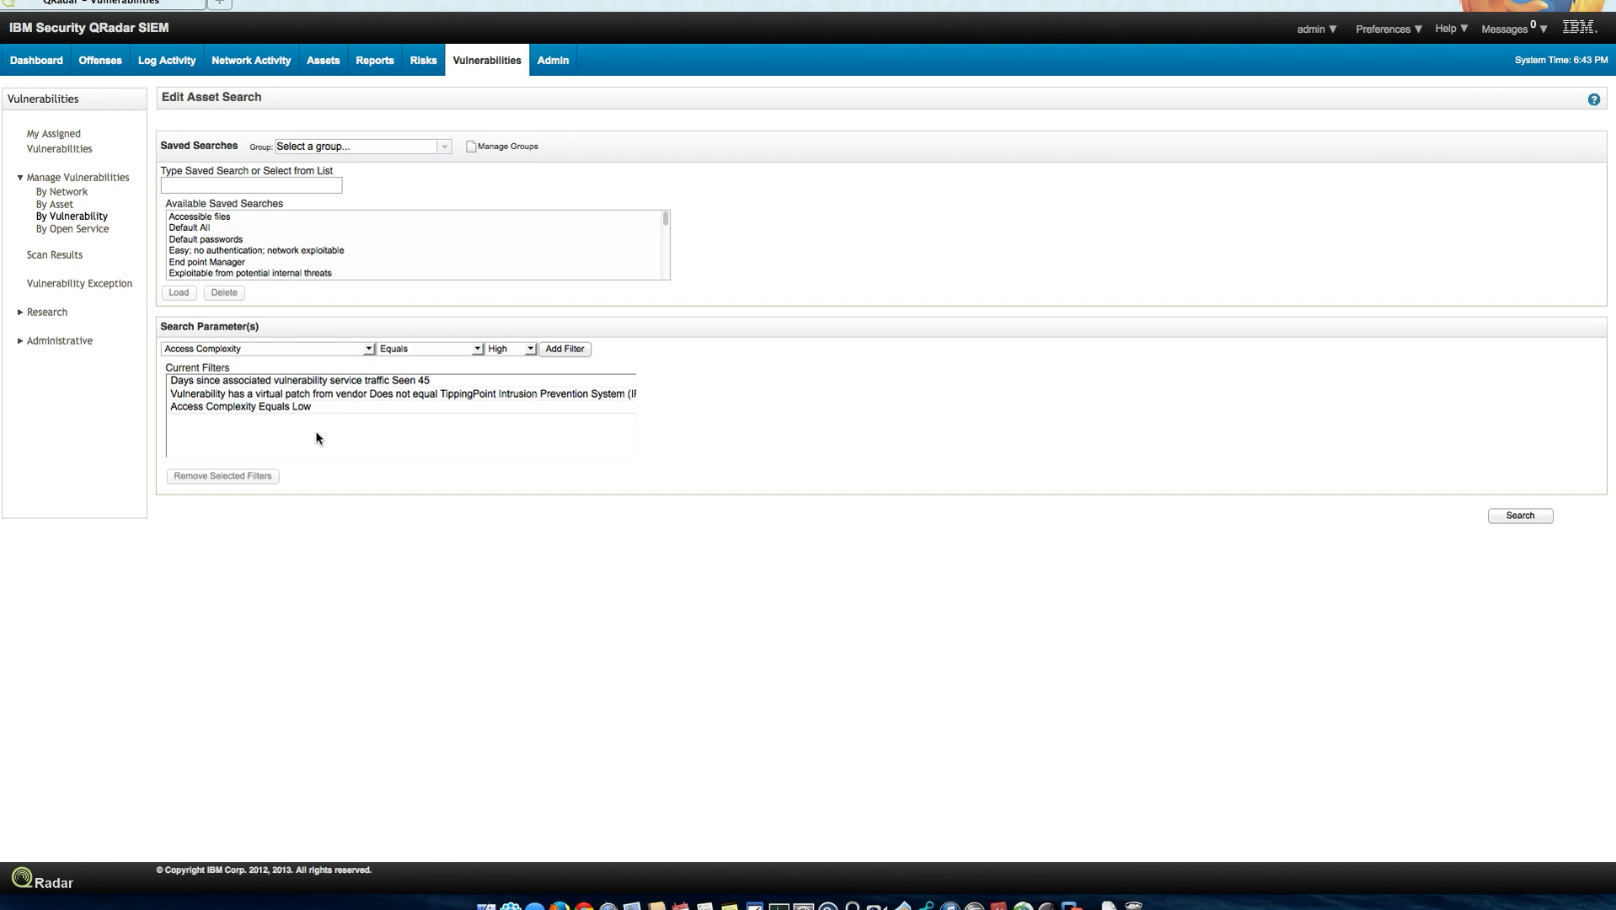
{"action": "left_click", "coordinate": [368, 349]}
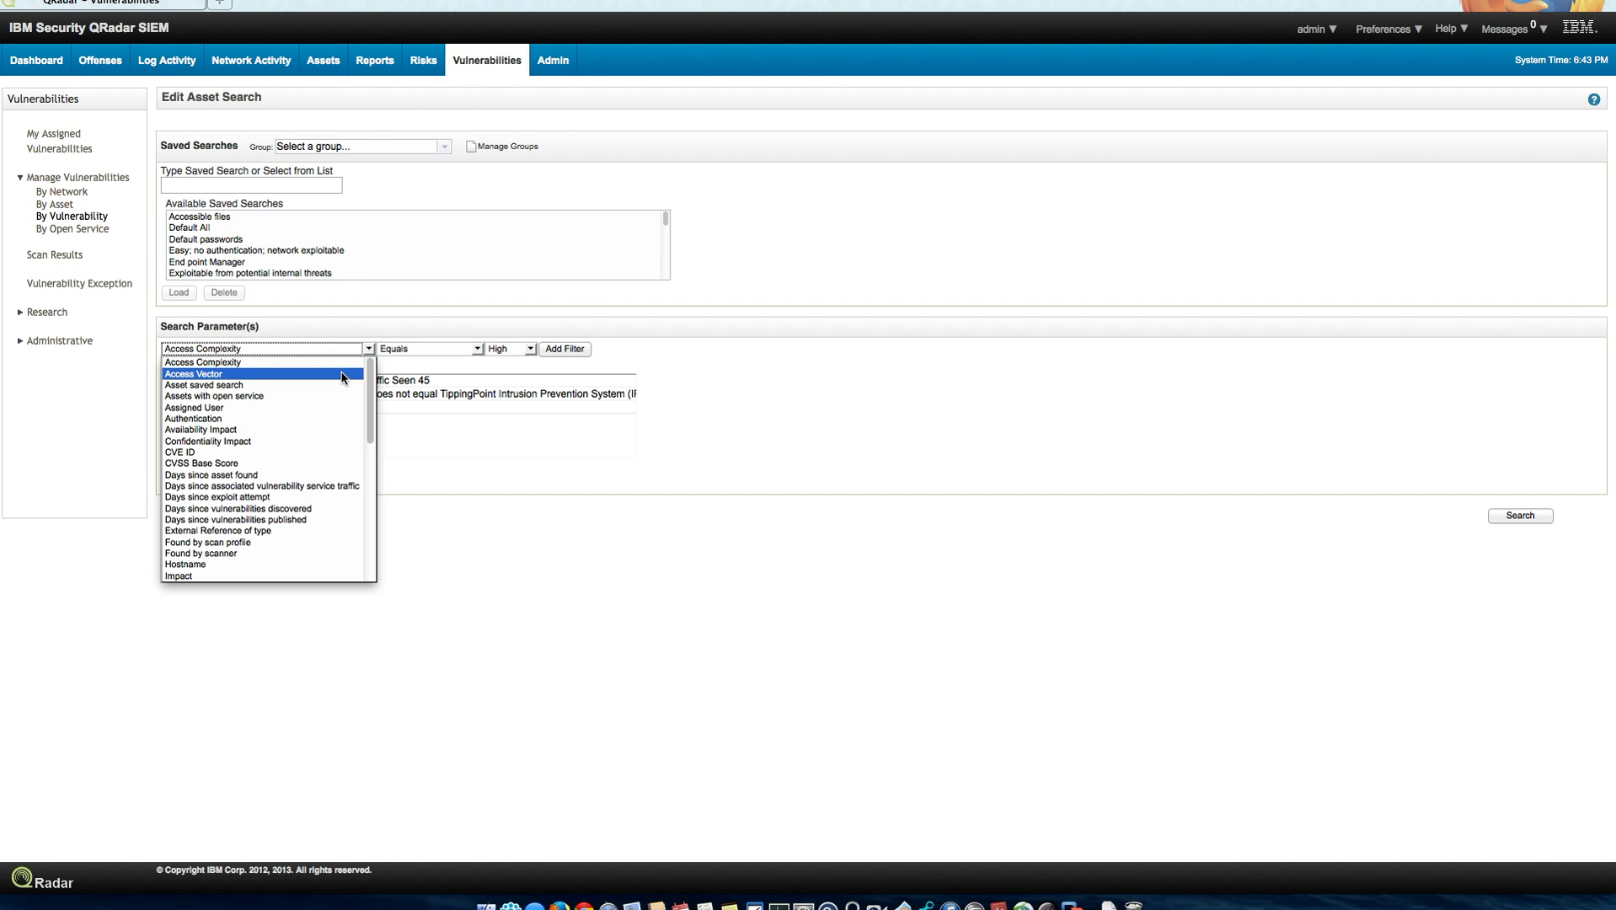
{"action": "left_click", "coordinate": [341, 374]}
{"action": "left_click", "coordinate": [570, 352]}
{"action": "left_click", "coordinate": [547, 385]}
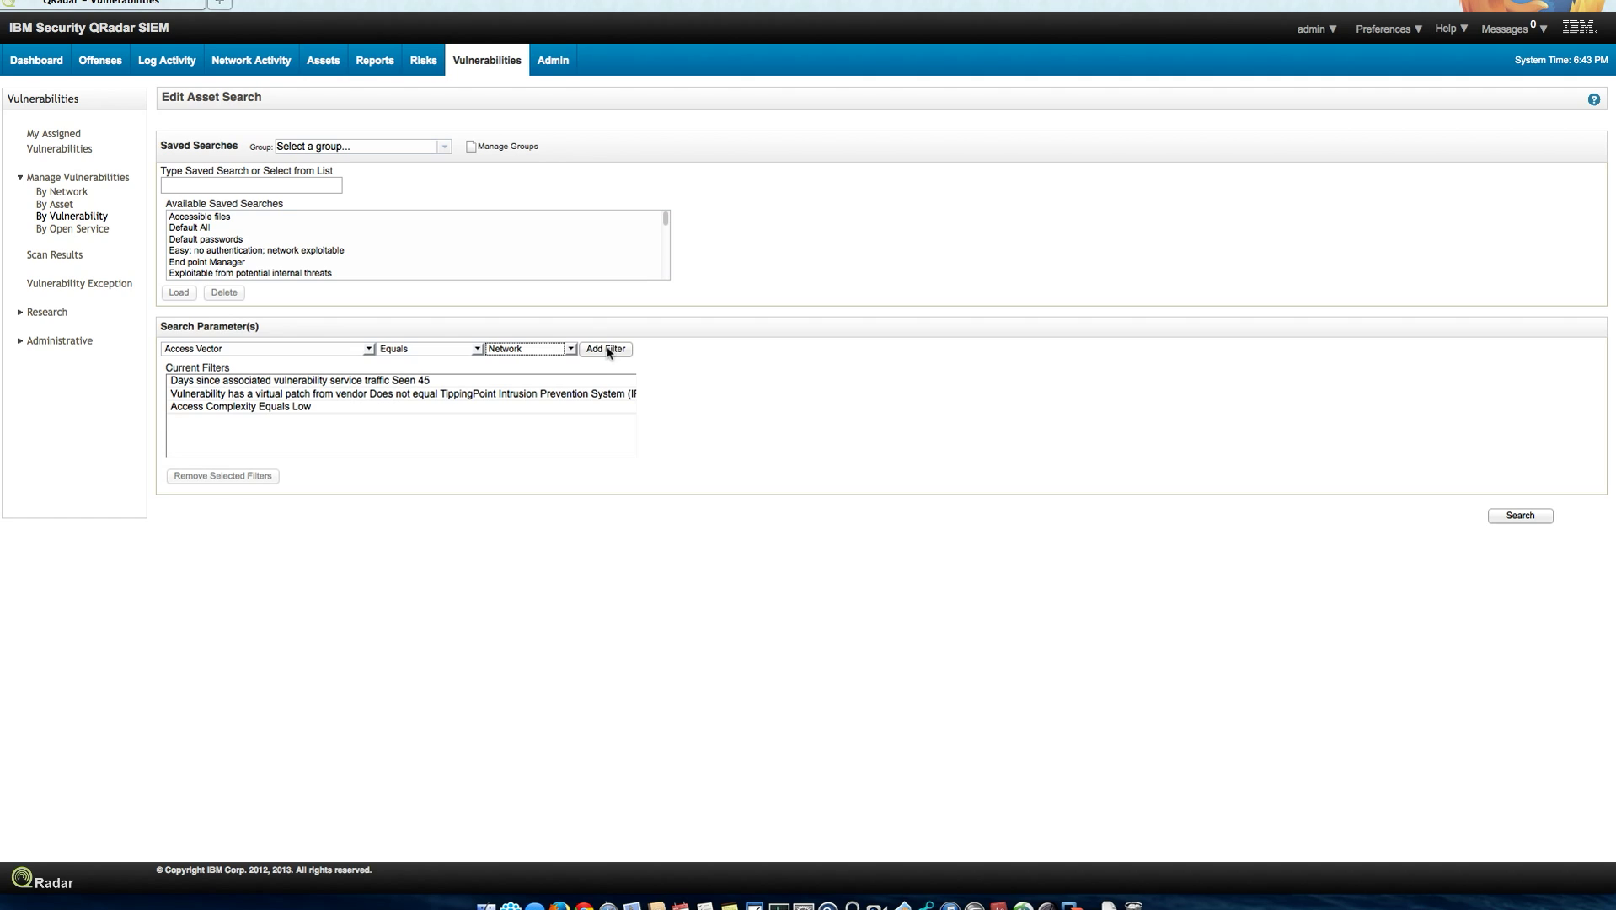
{"action": "left_click", "coordinate": [608, 349]}
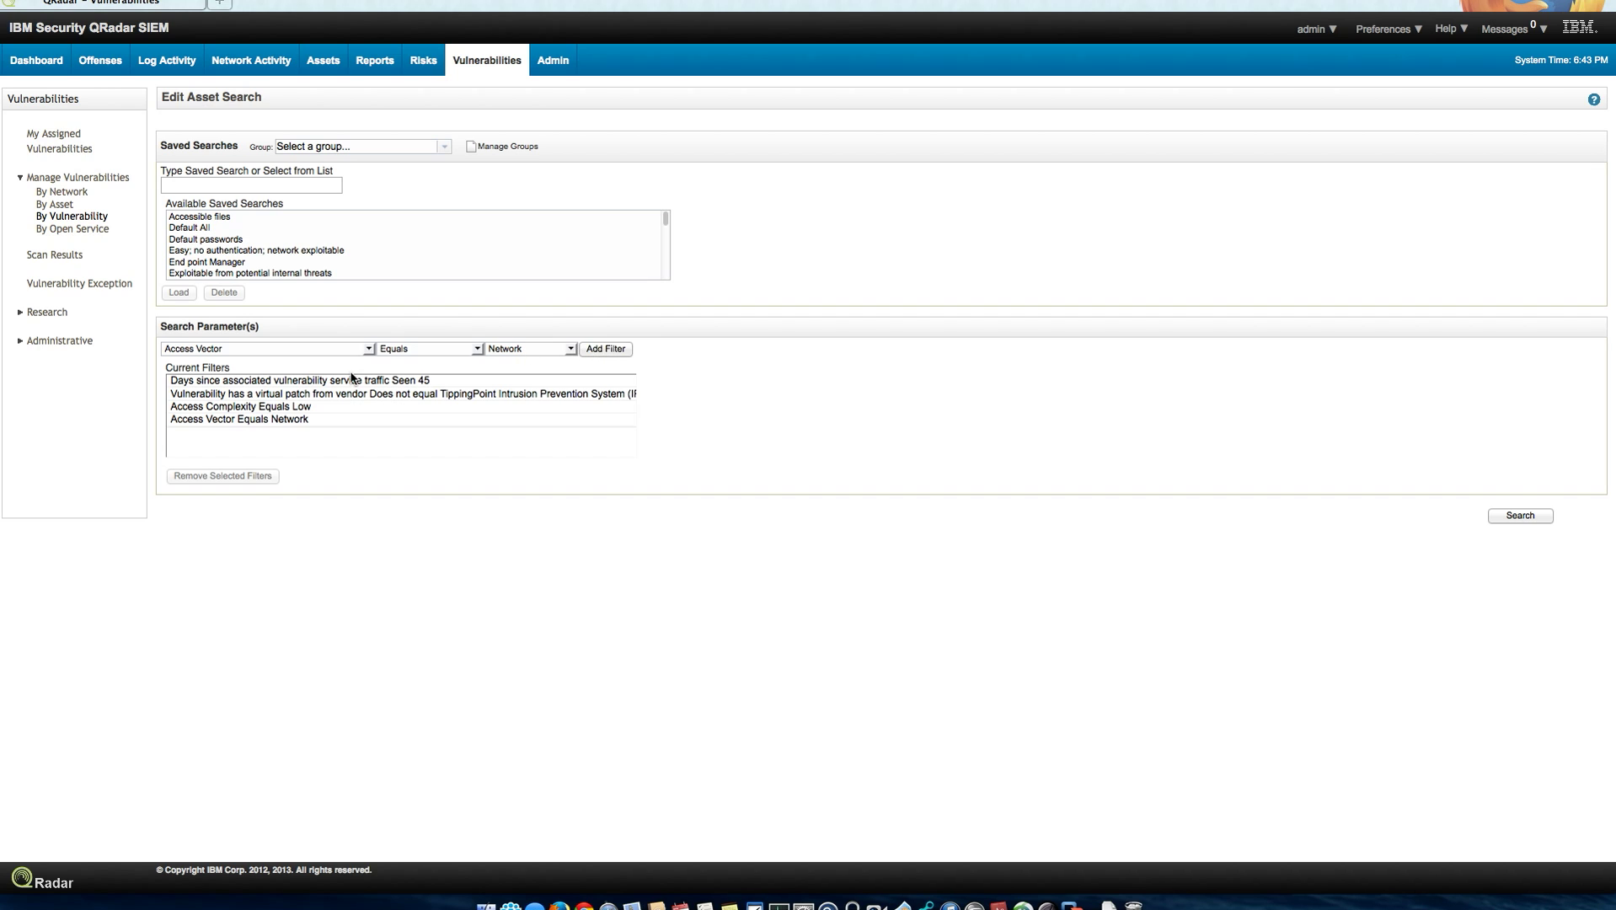
- Add an Authentication Equals None filter and run the search
{"action": "left_click", "coordinate": [369, 348]}
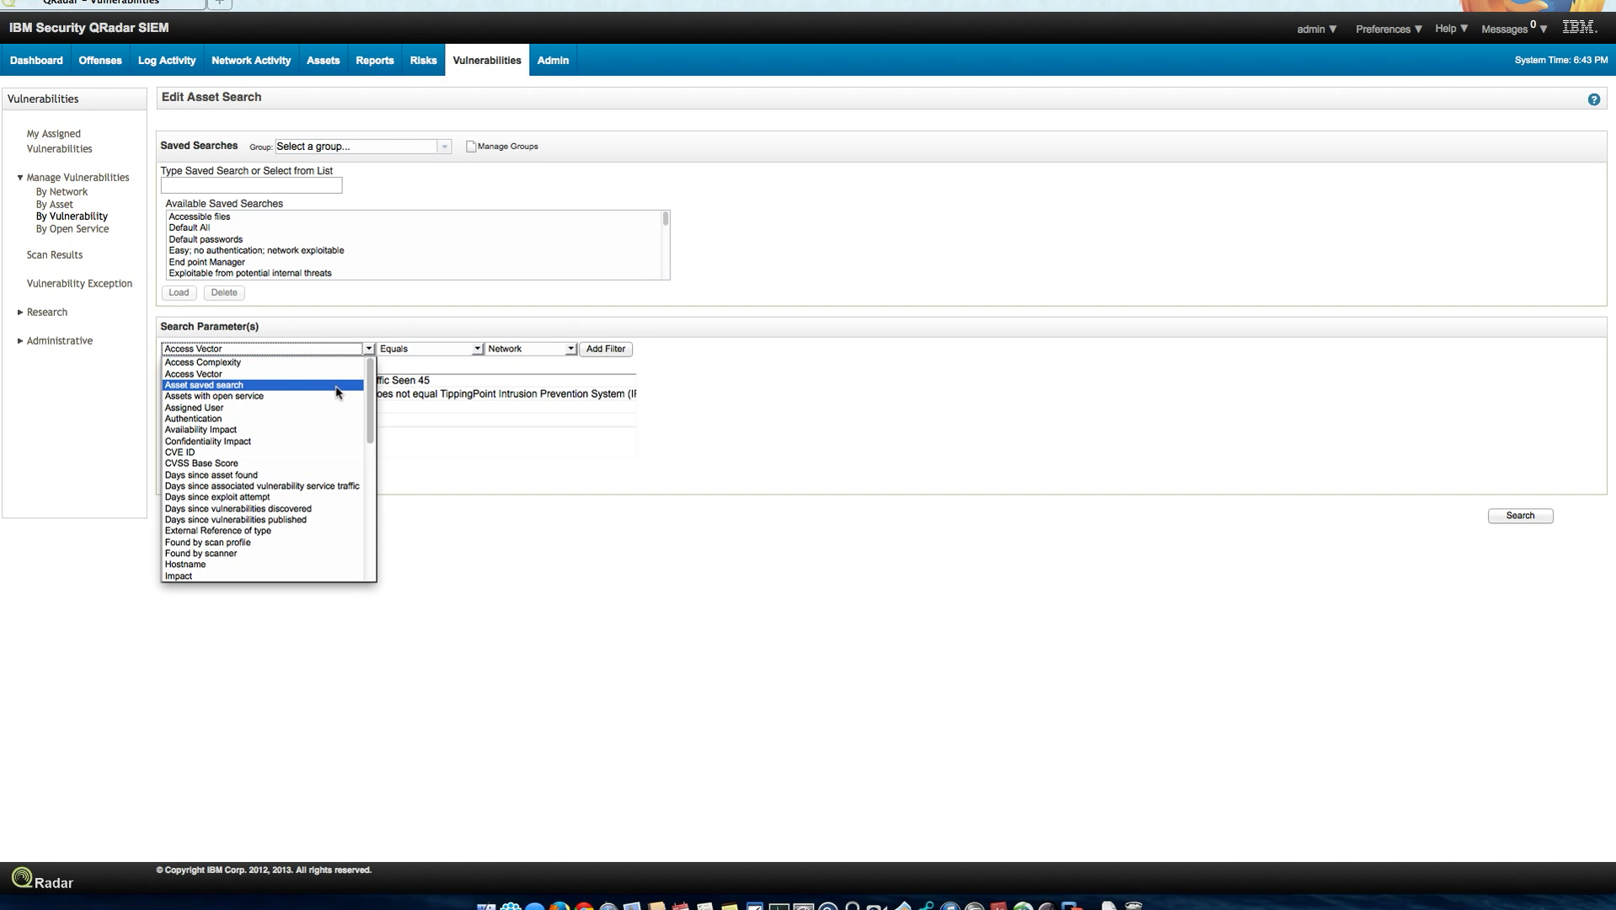
{"action": "left_click", "coordinate": [332, 420]}
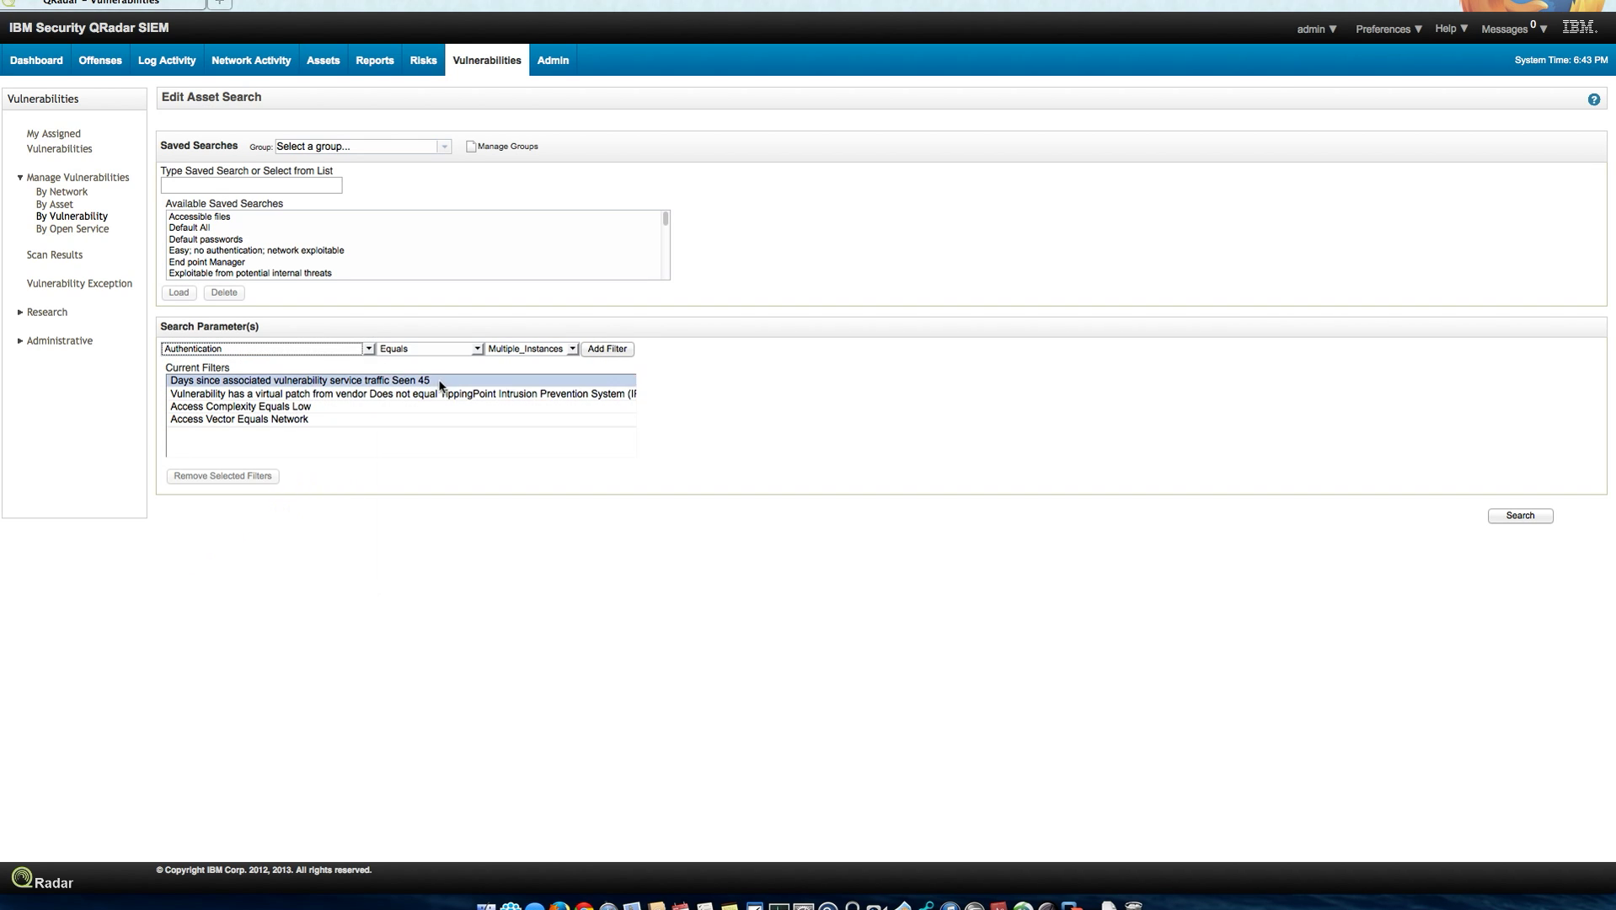
{"action": "left_click", "coordinate": [475, 348]}
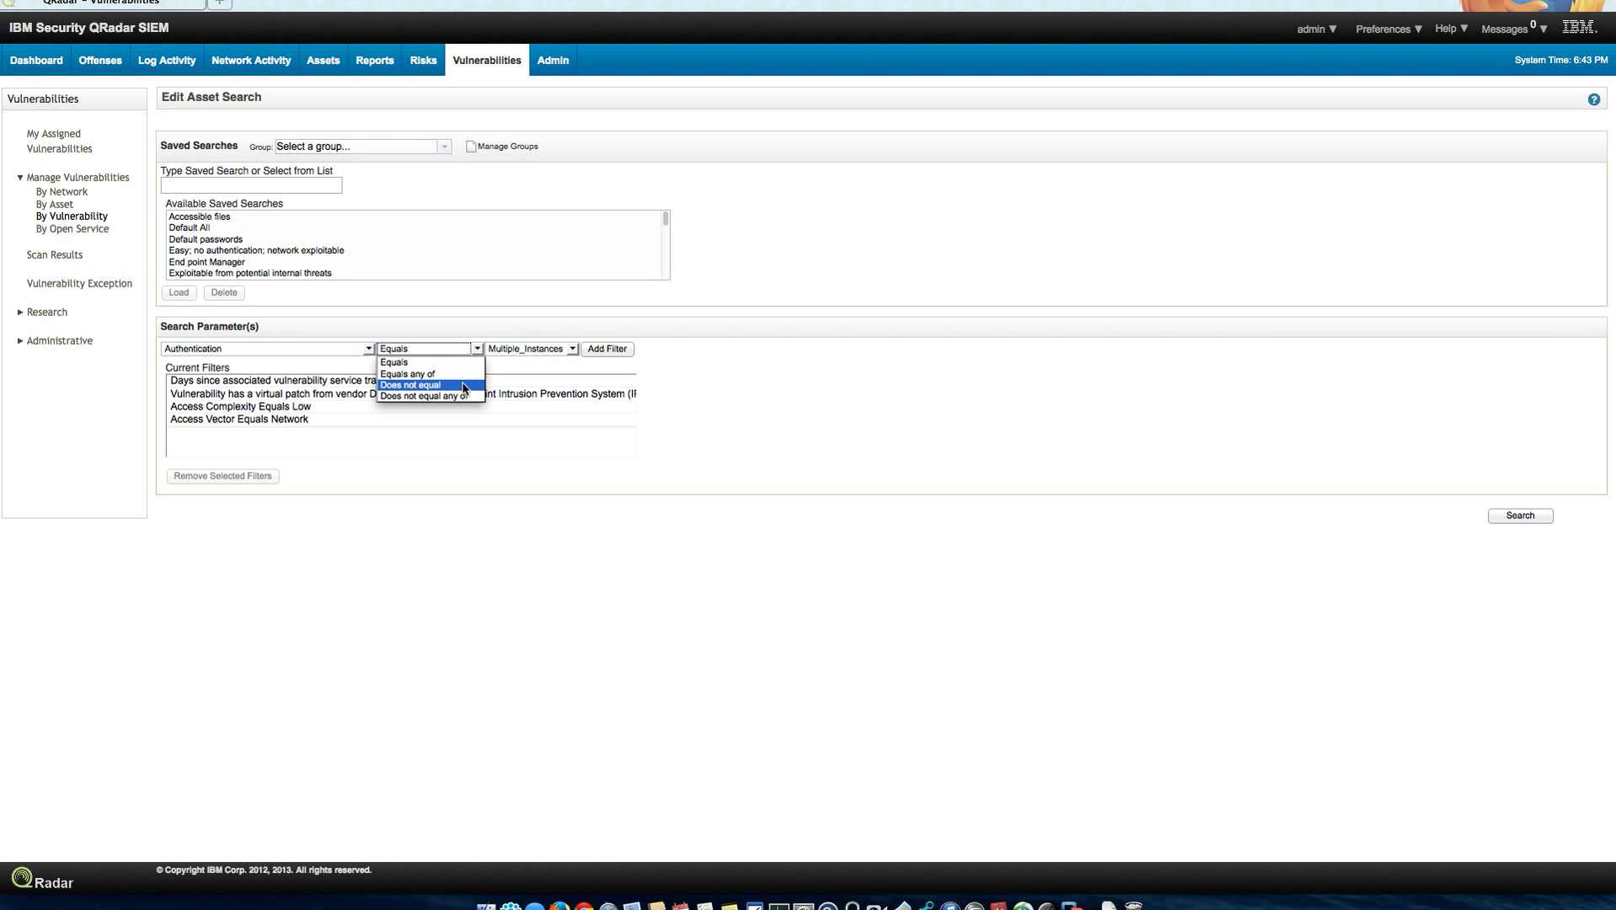
{"action": "left_click", "coordinate": [461, 362]}
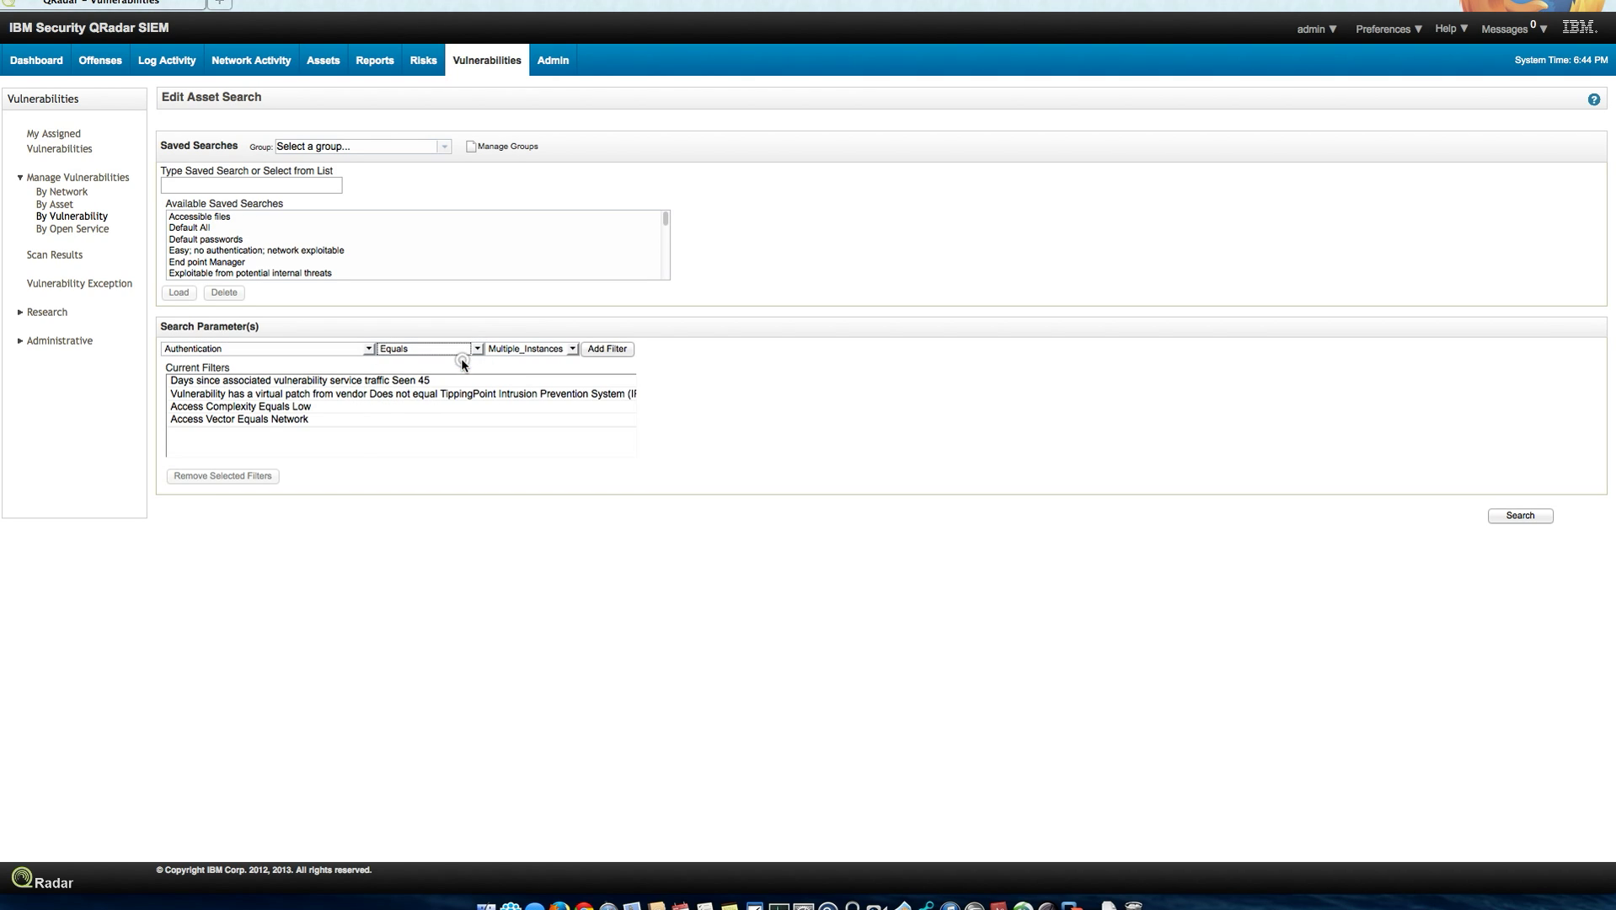
{"action": "left_click", "coordinate": [574, 352]}
{"action": "left_click", "coordinate": [548, 384]}
{"action": "left_click", "coordinate": [607, 349]}
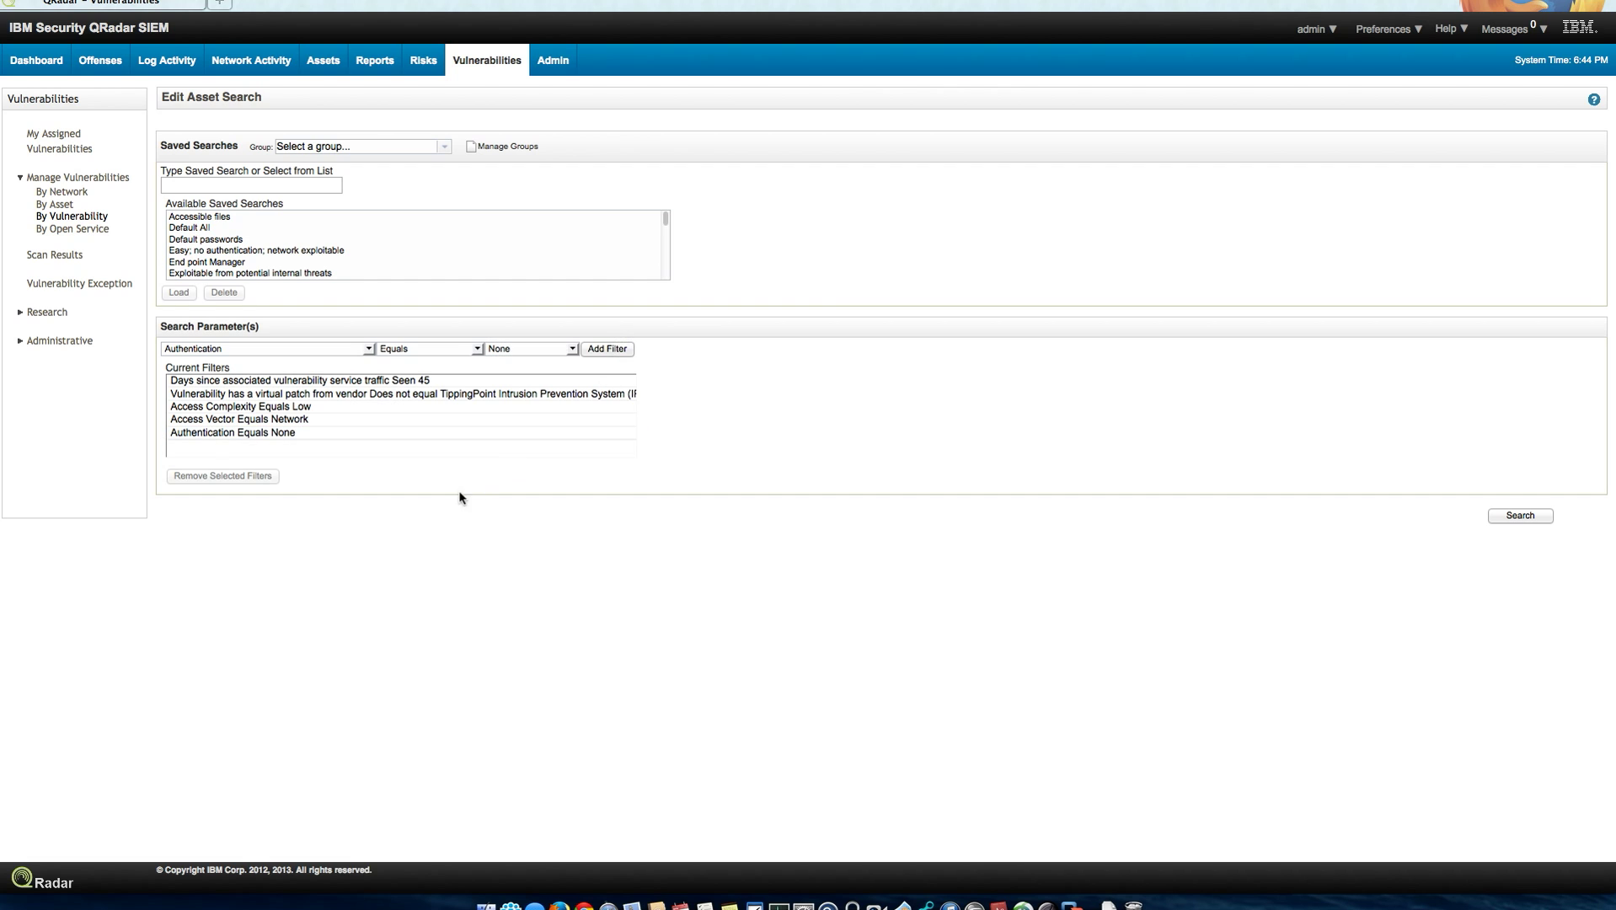
{"action": "left_click", "coordinate": [1521, 516]}
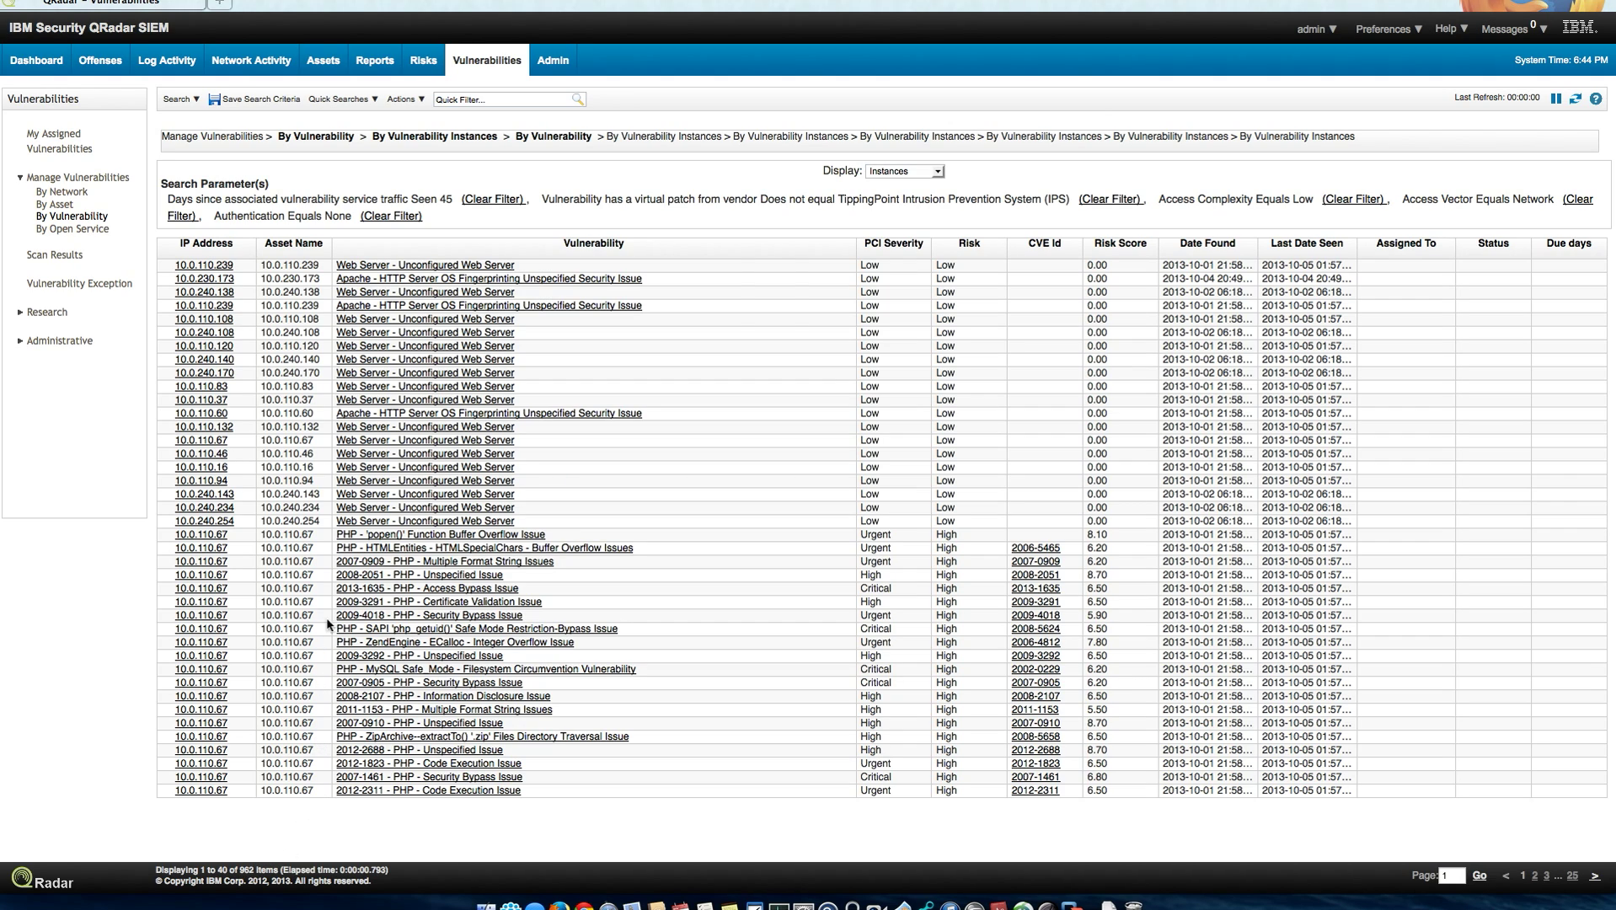
- Add a Days since exploit attempt filter and run the search, which returns no results
{"action": "mouse_move", "coordinate": [355, 541]}
{"action": "left_click", "coordinate": [187, 100]}
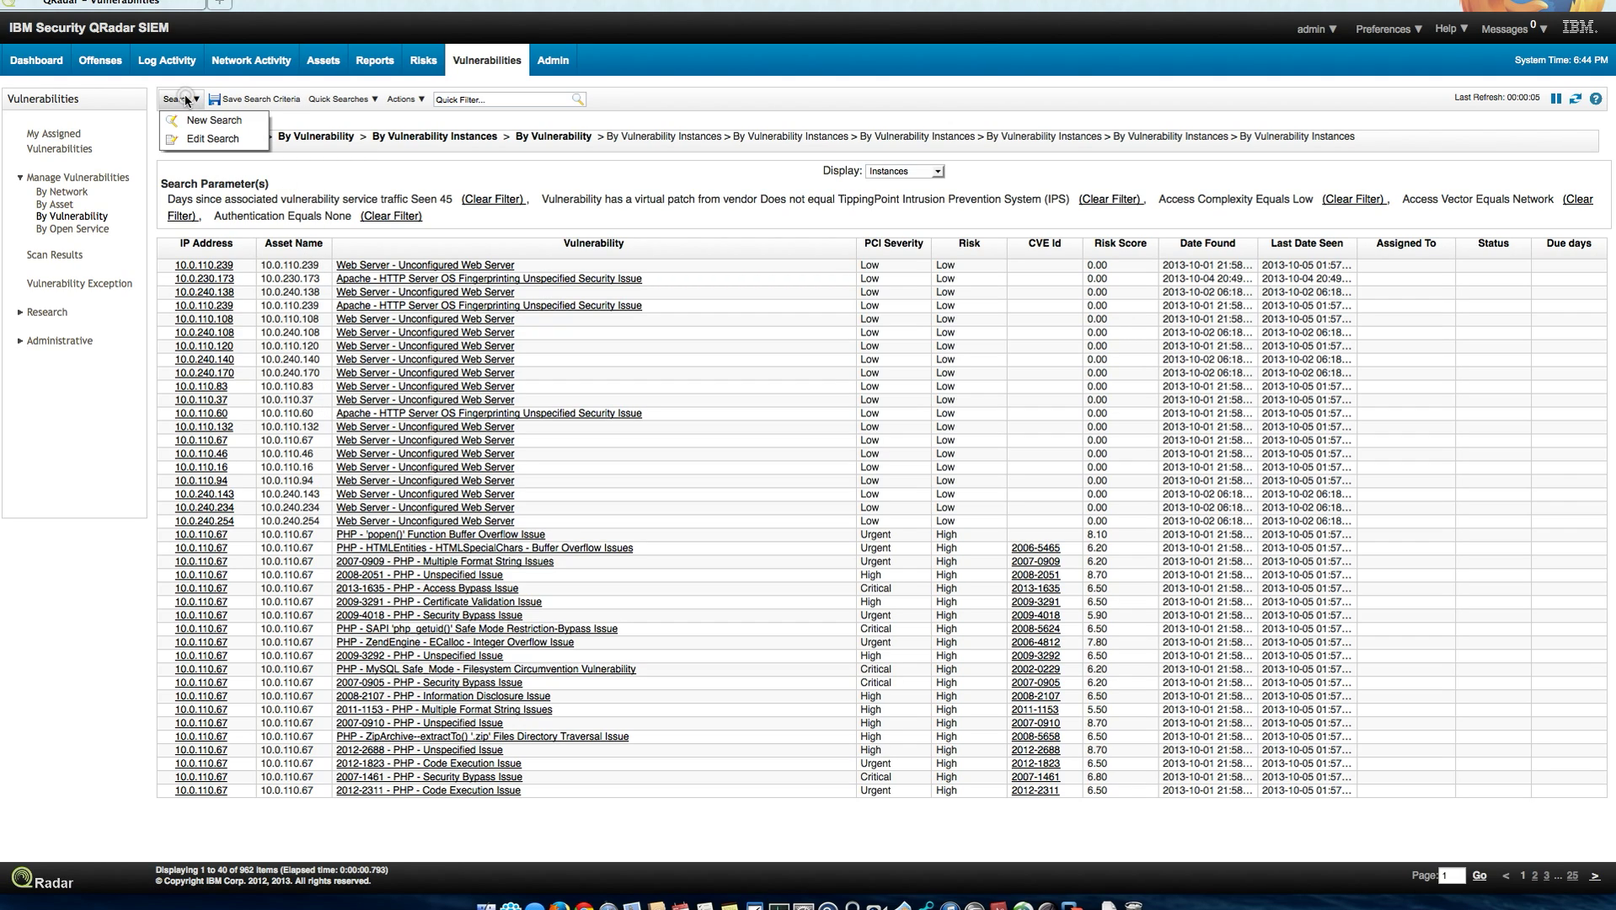
{"action": "left_click", "coordinate": [198, 140]}
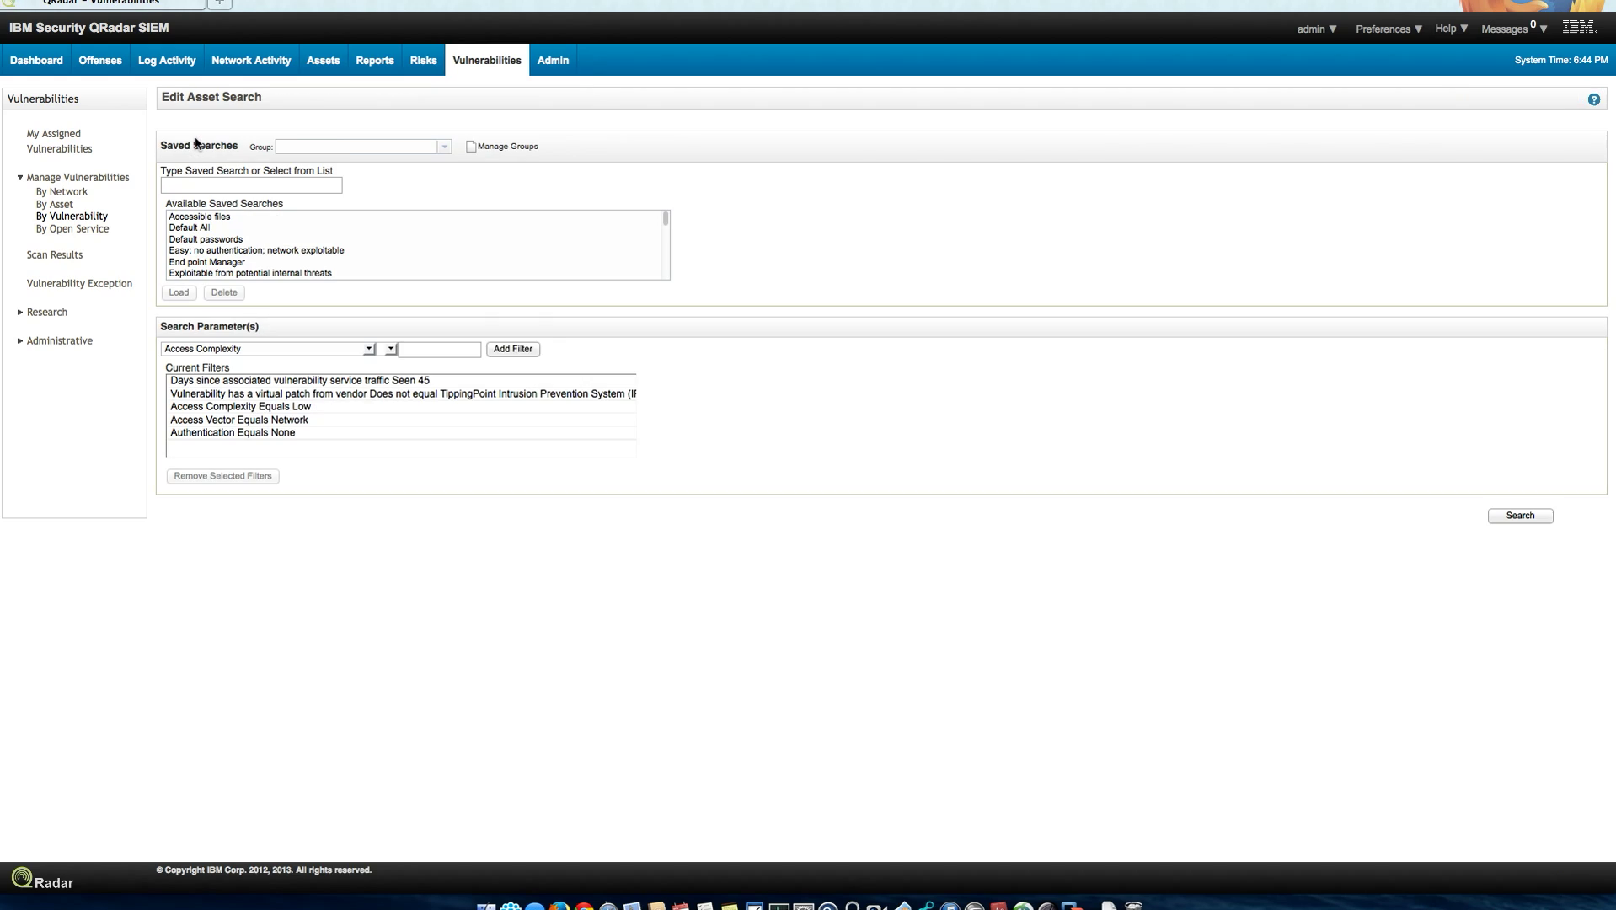
{"action": "left_click", "coordinate": [370, 349]}
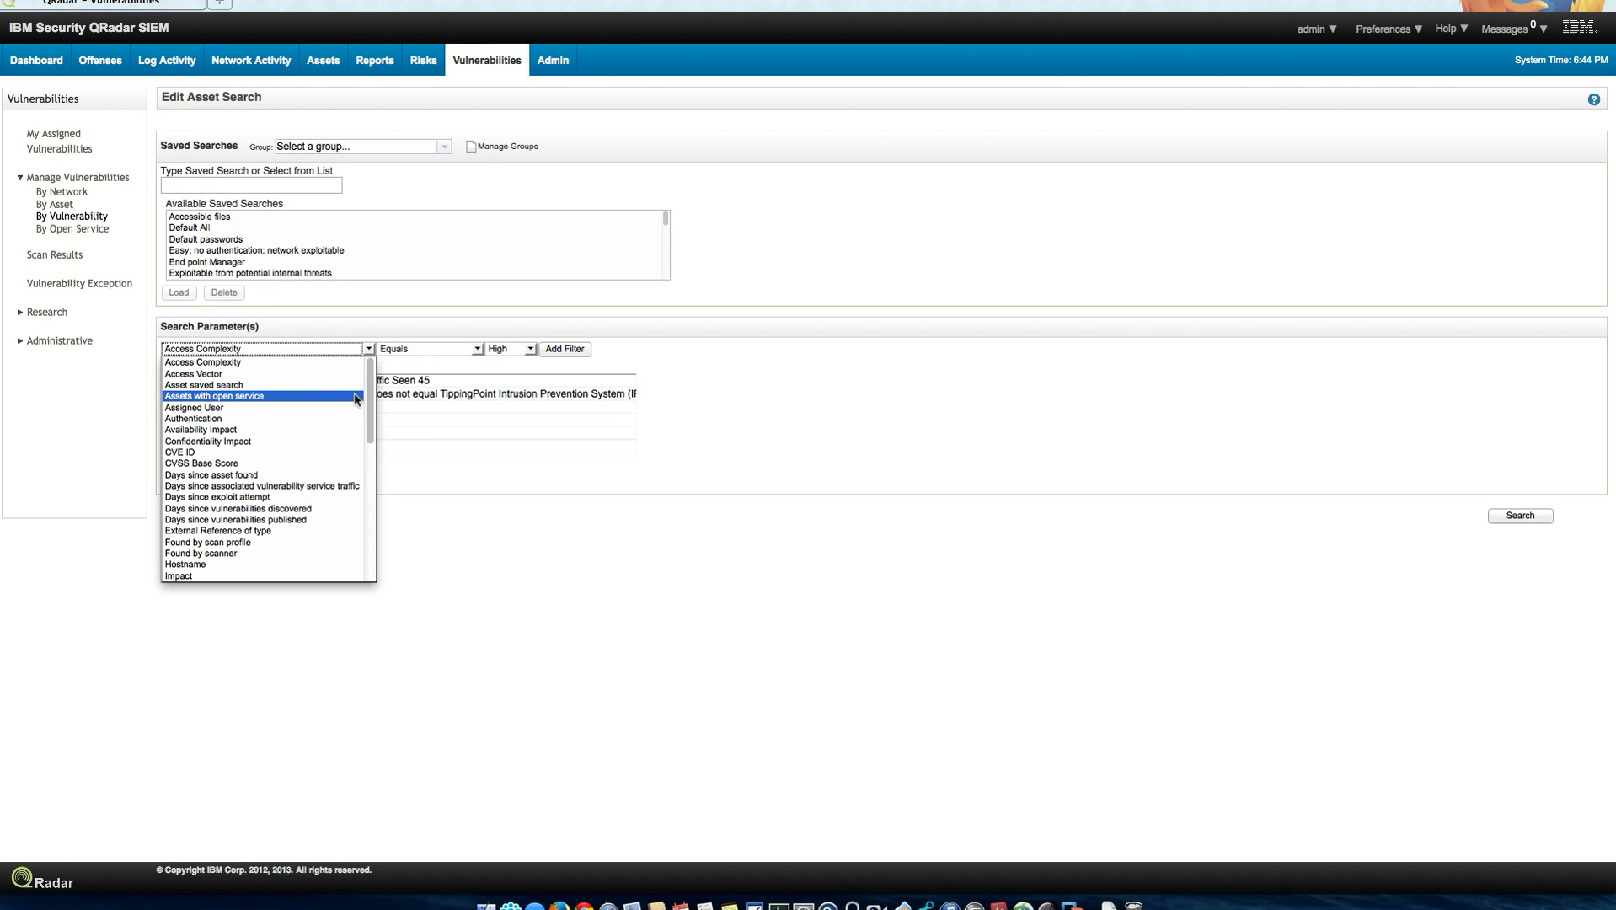
{"action": "left_click", "coordinate": [317, 498]}
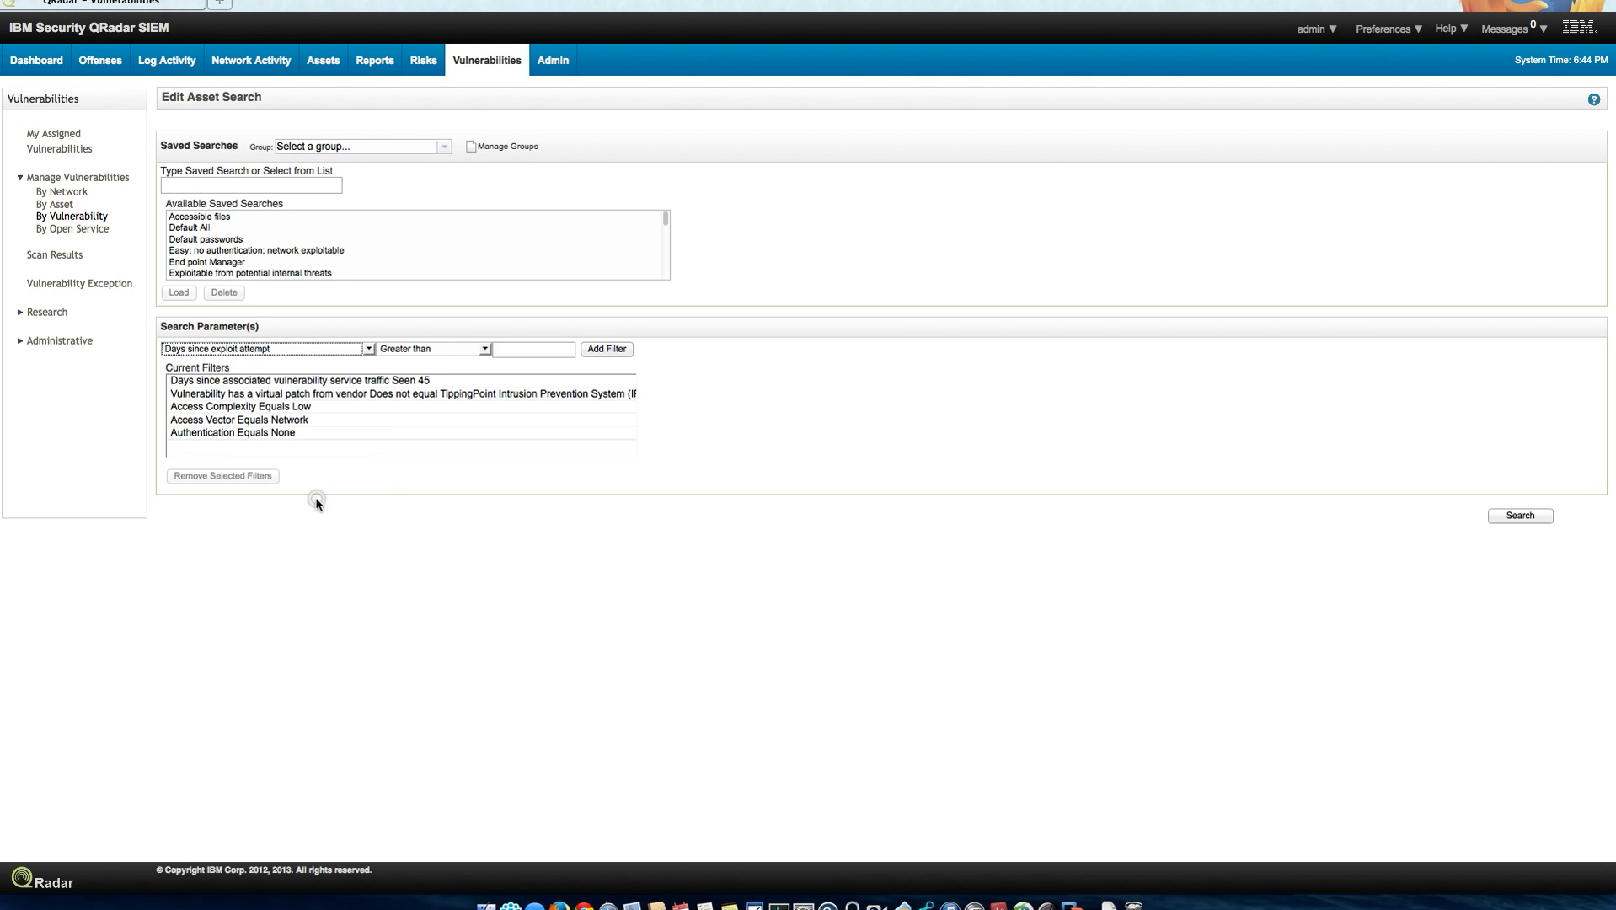
{"action": "left_click", "coordinate": [527, 352]}
{"action": "type", "text": "180"}
{"action": "left_click", "coordinate": [619, 349]}
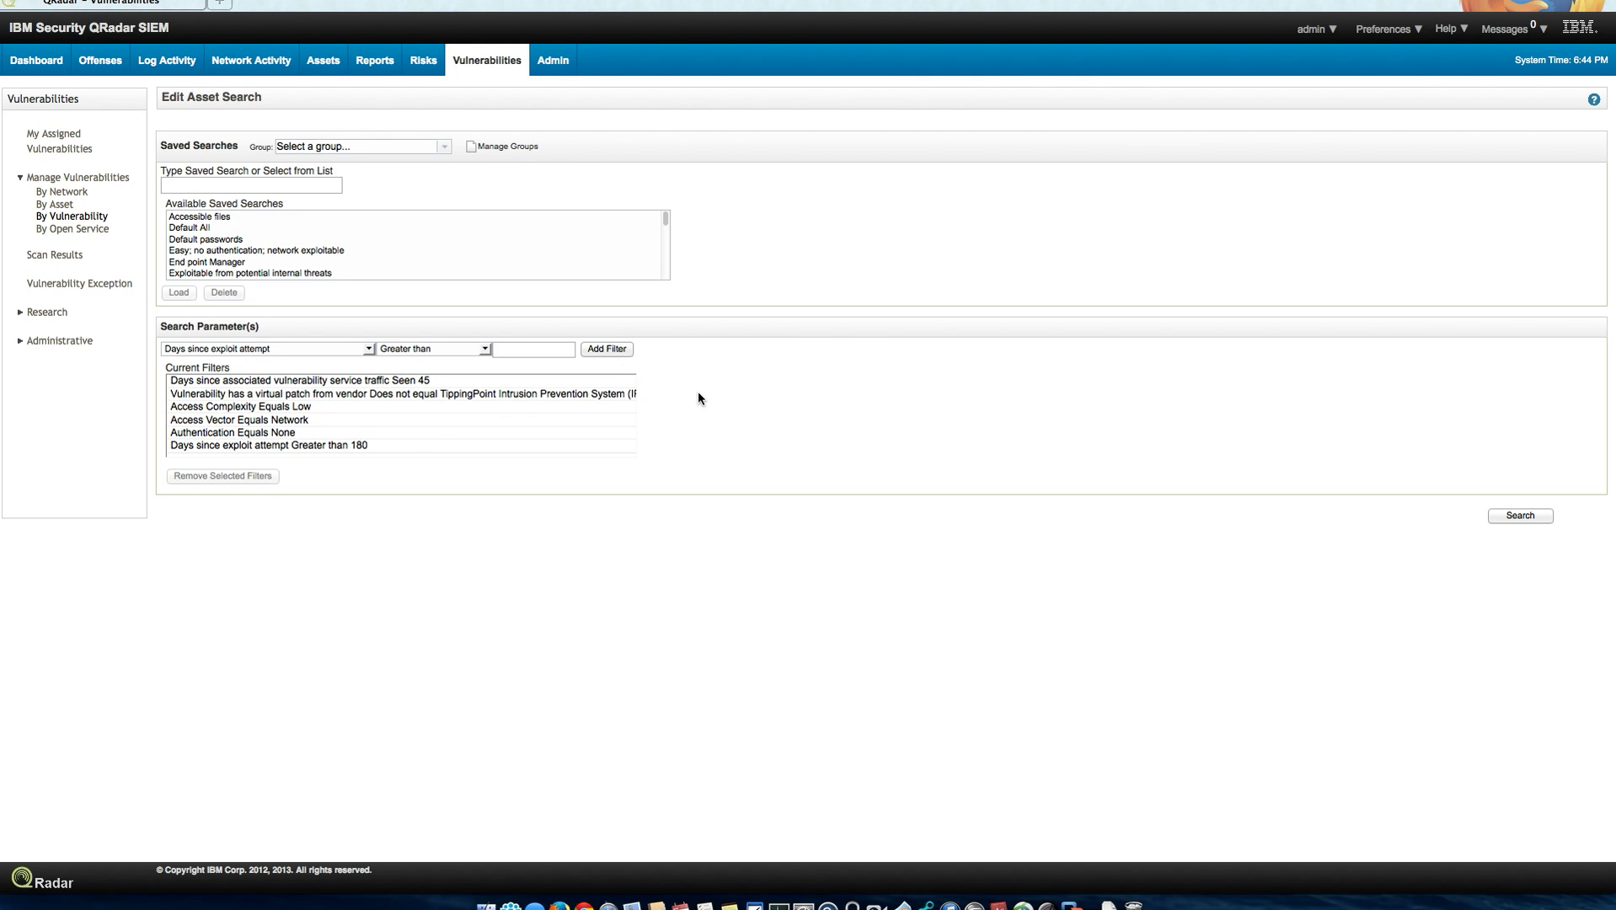
{"action": "left_click", "coordinate": [1517, 516]}
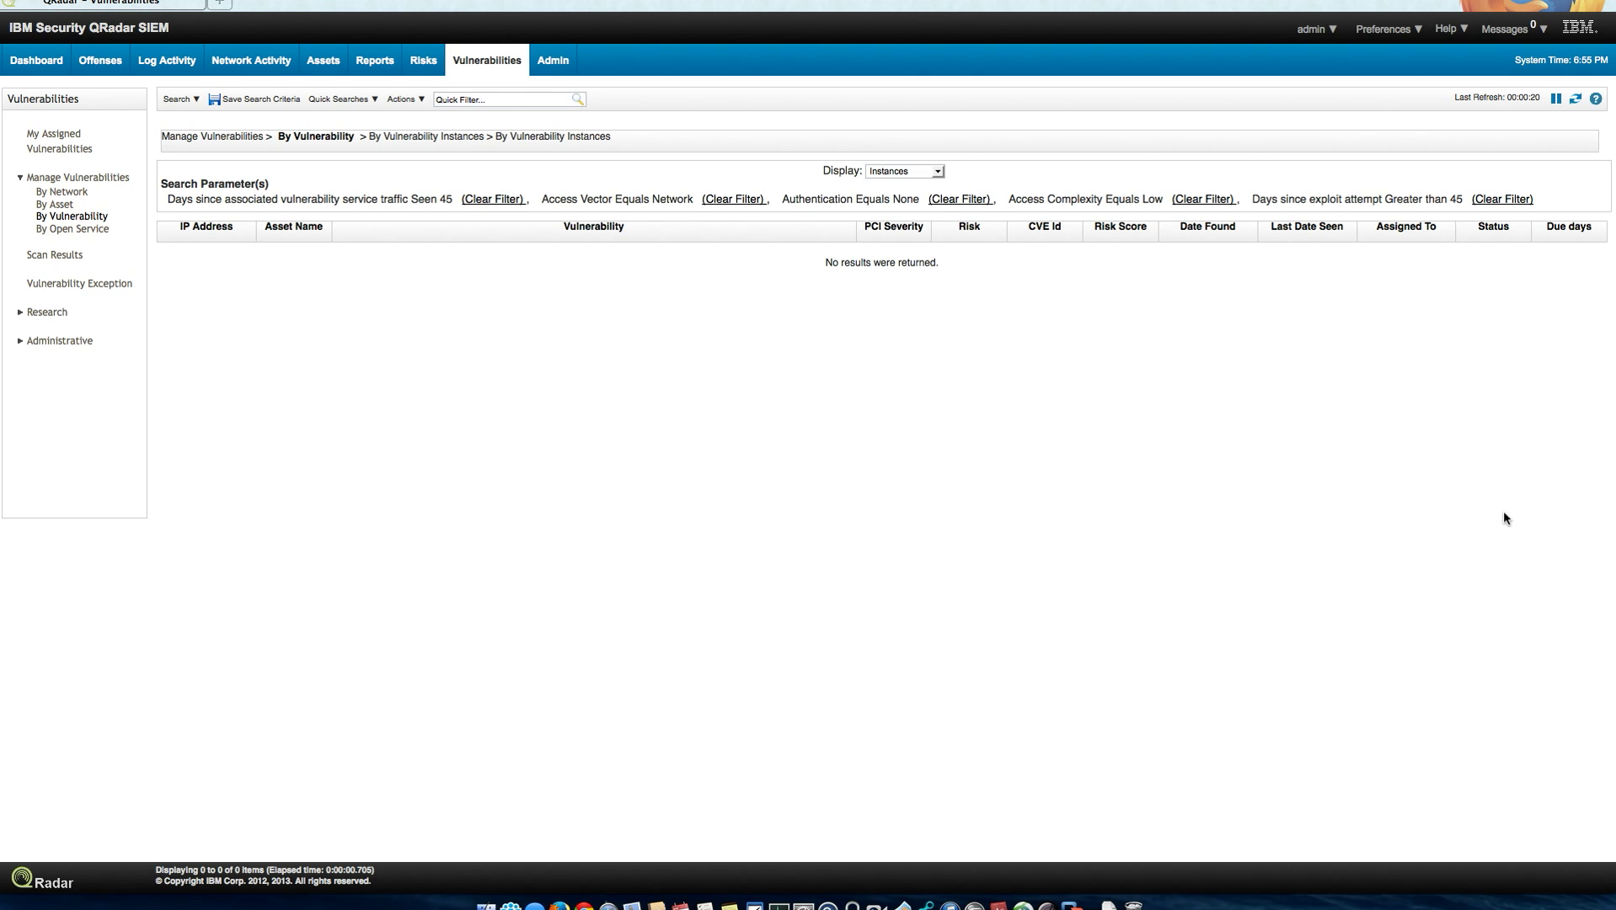
- Remove the days since exploit attempt filter from the search criteria
{"action": "left_click", "coordinate": [180, 99]}
{"action": "left_click", "coordinate": [189, 136]}
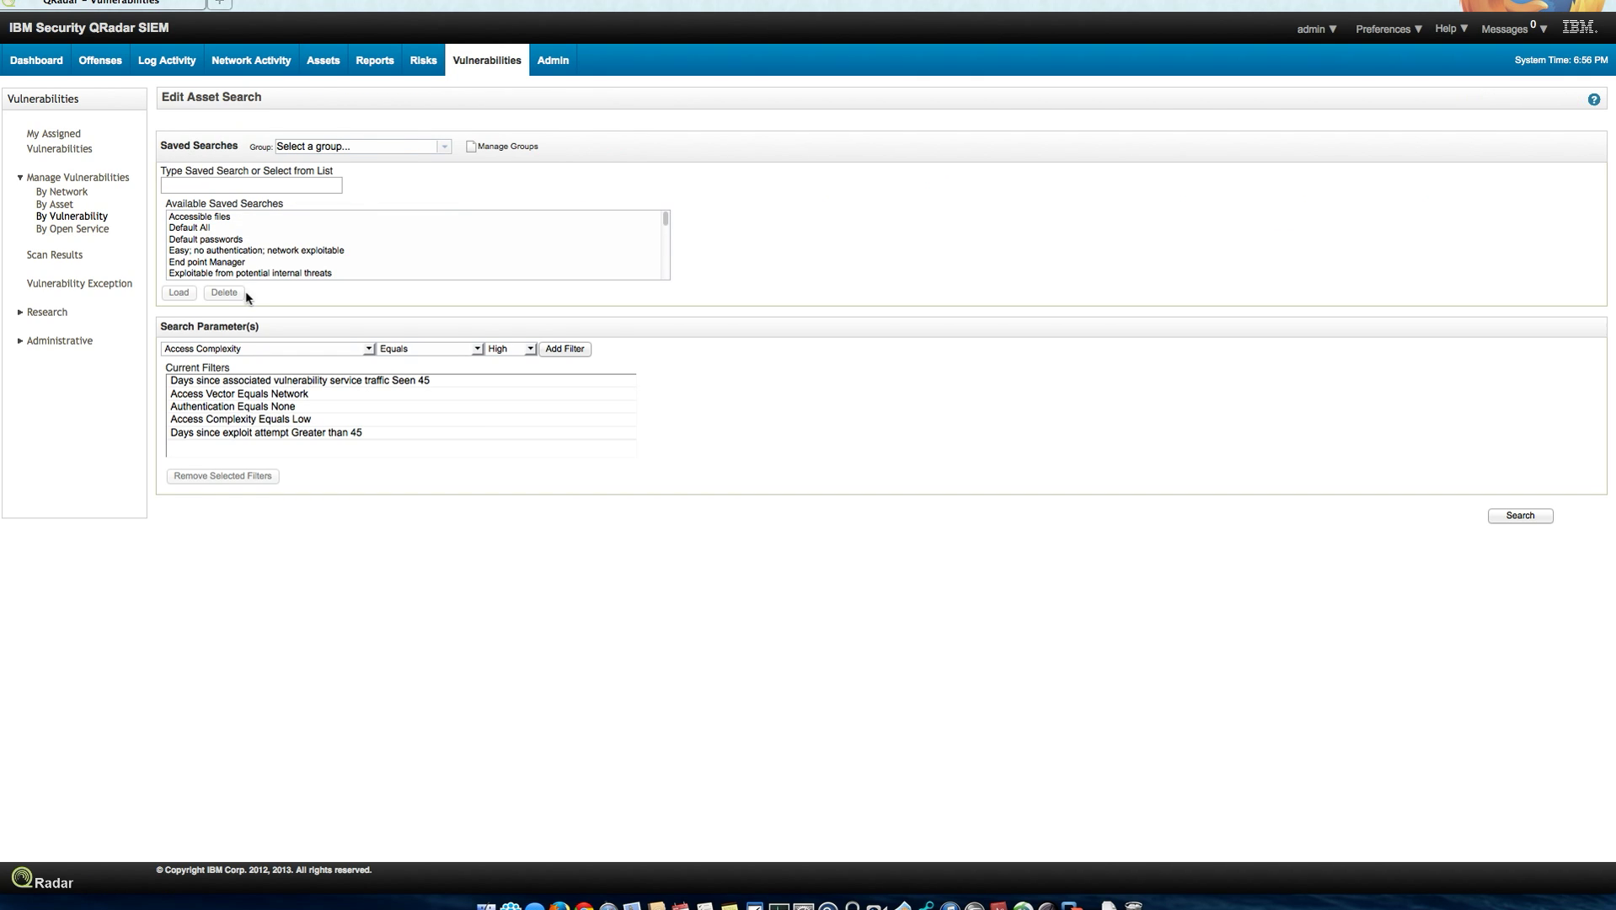
{"action": "left_click", "coordinate": [274, 433]}
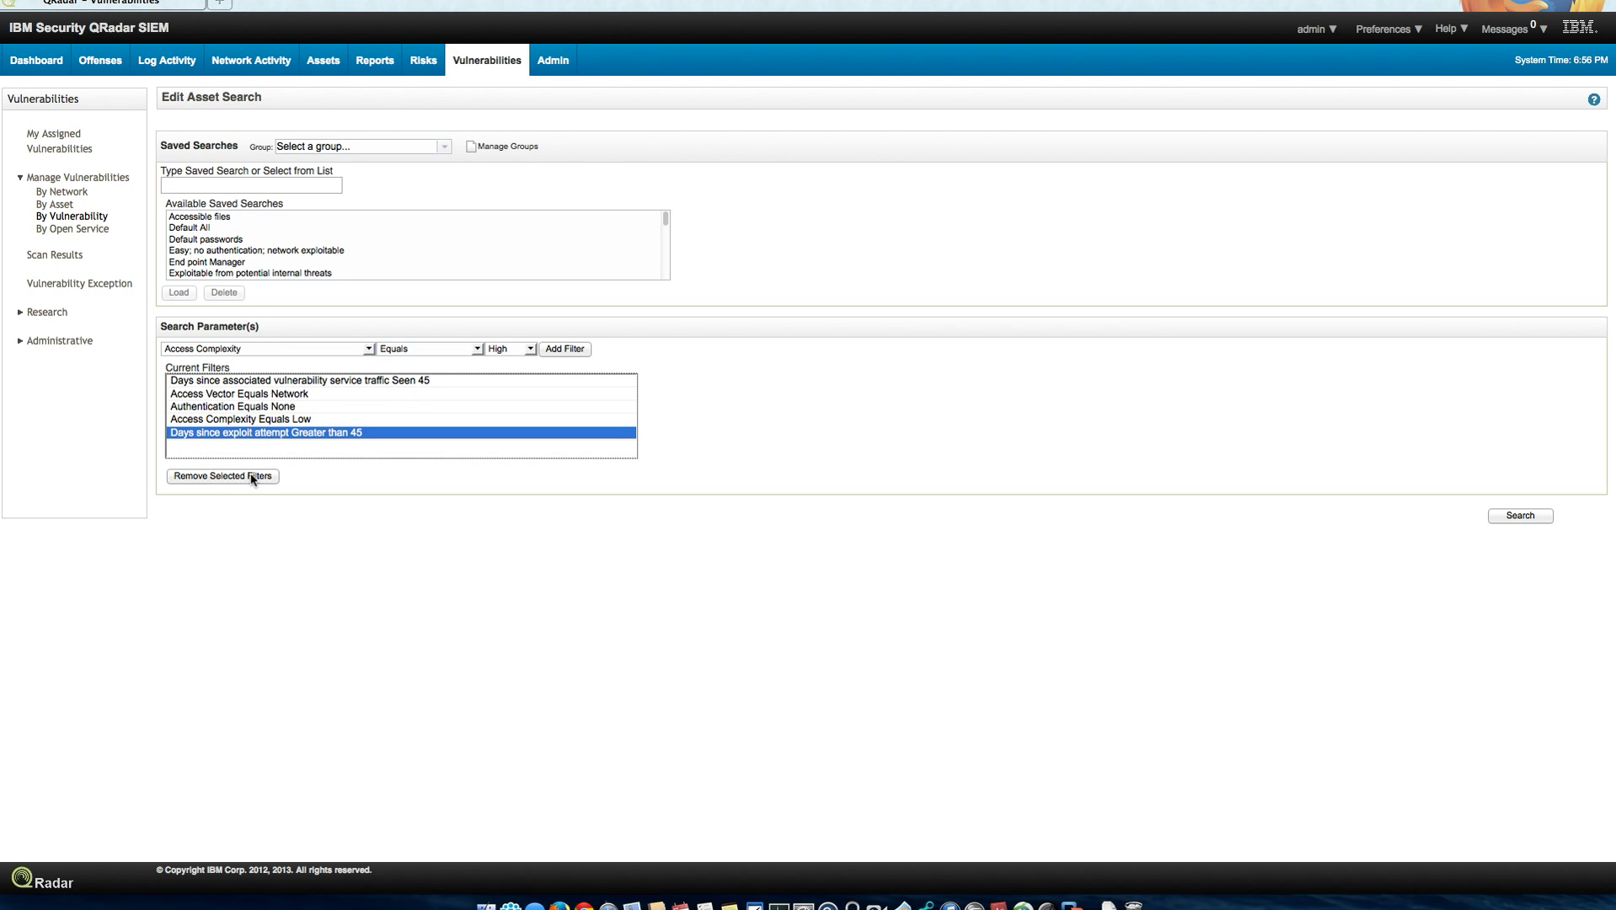
{"action": "left_click", "coordinate": [251, 477]}
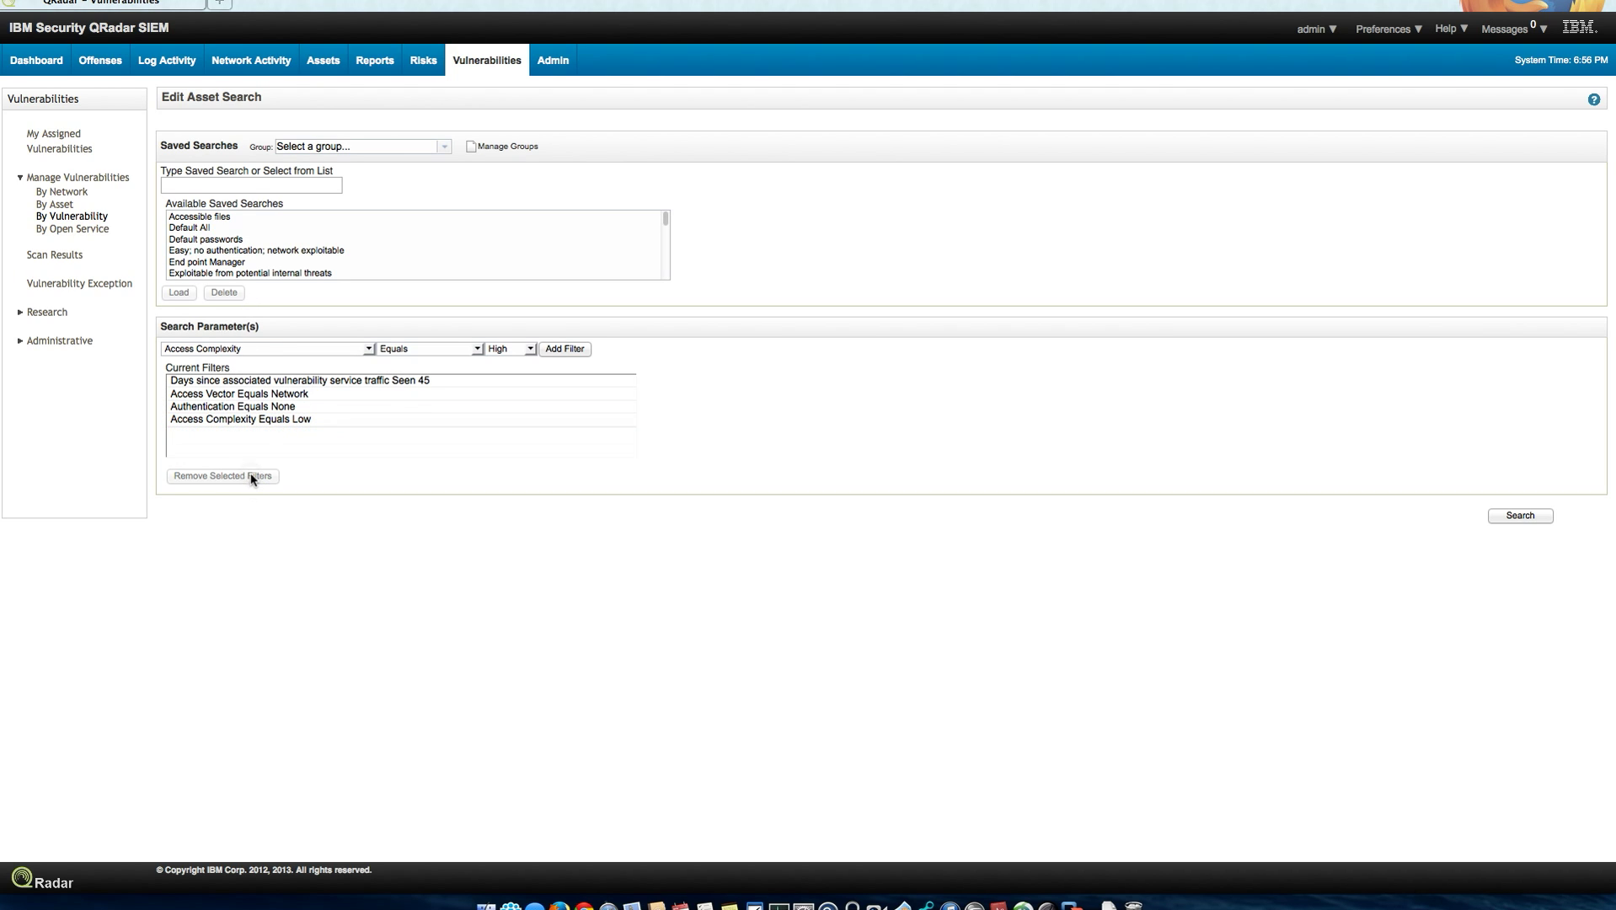
- Add a Quick Search filter for 'Internet Explorer' and rerun the search
{"action": "left_click", "coordinate": [370, 348]}
{"action": "scroll", "coordinate": [269, 492], "scroll_direction": "down", "scroll_amount": 5}
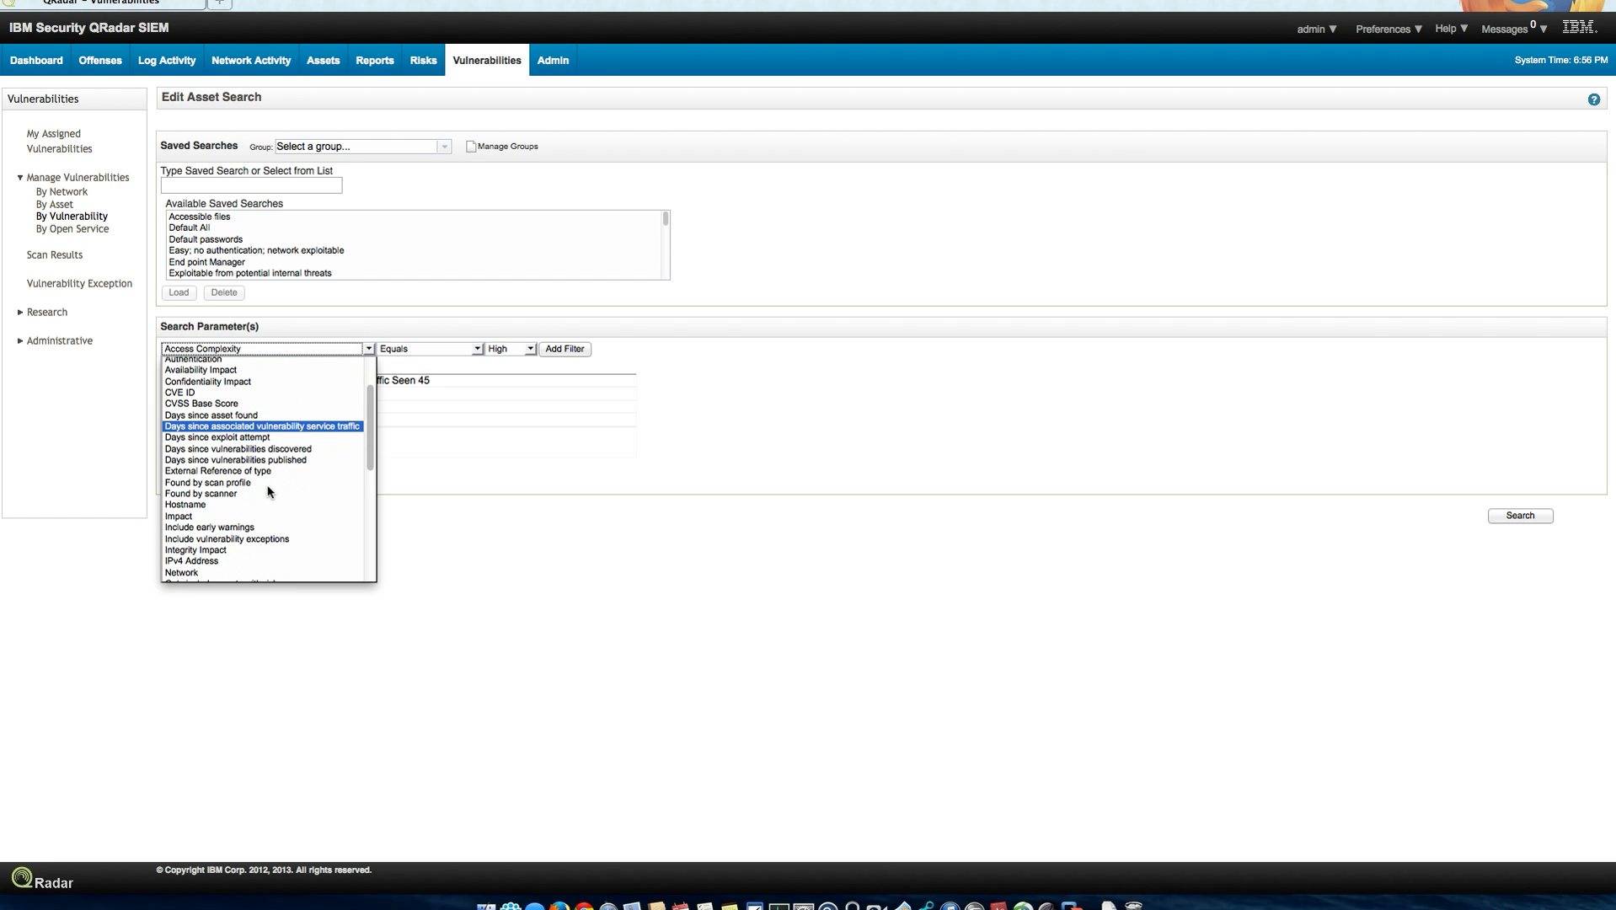
{"action": "scroll", "coordinate": [269, 491], "scroll_direction": "down", "scroll_amount": 3}
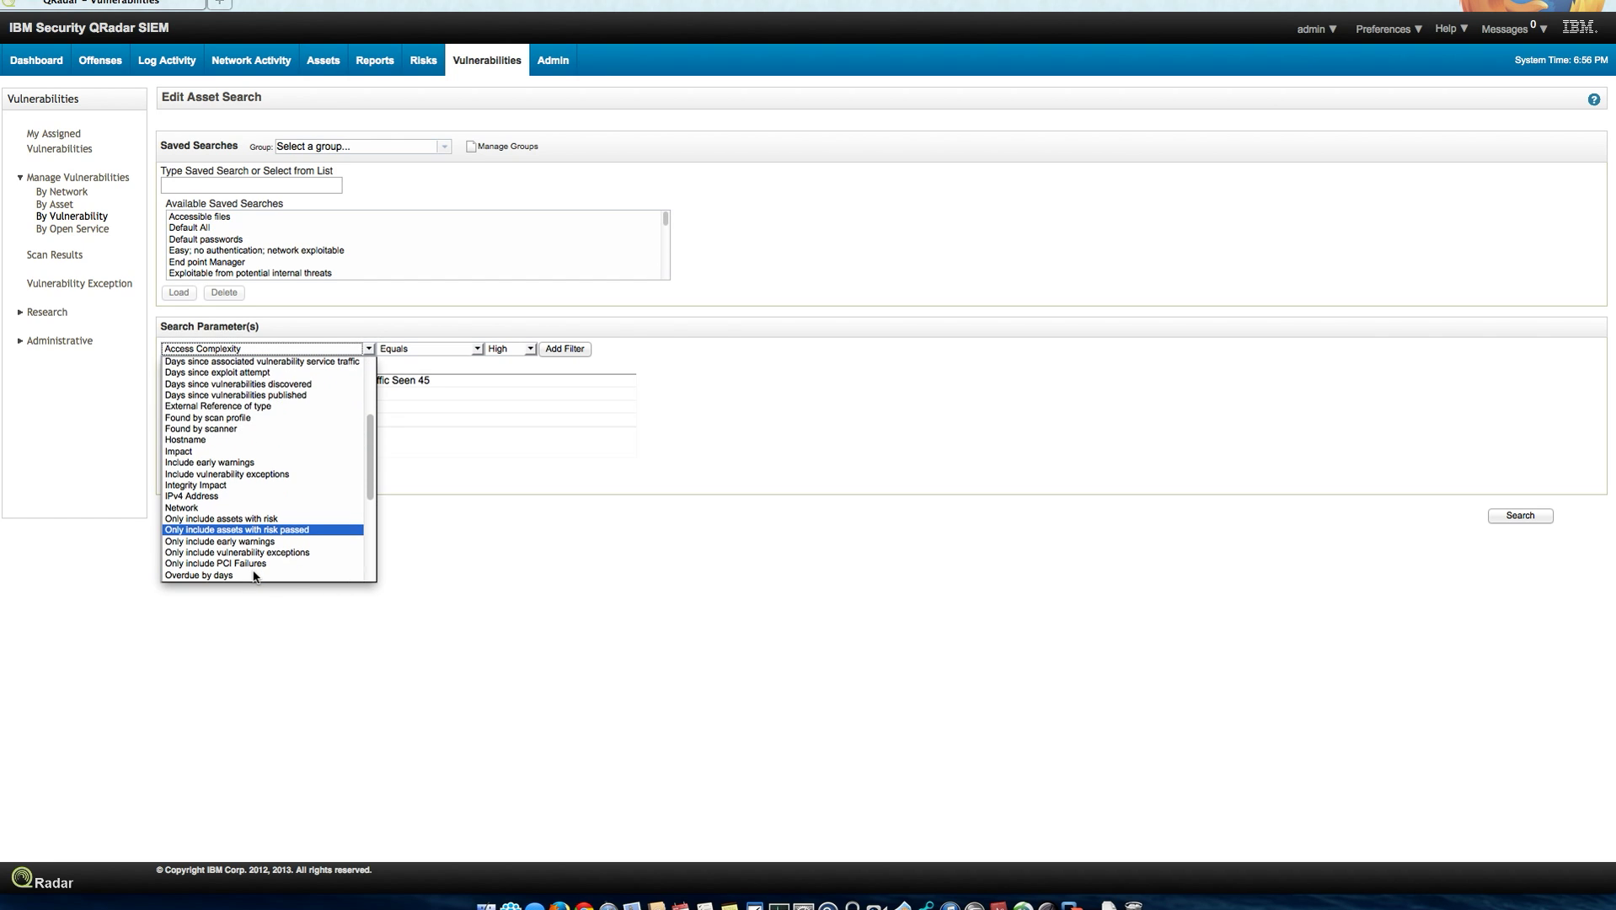
{"action": "scroll", "coordinate": [254, 576], "scroll_direction": "down", "scroll_amount": 3}
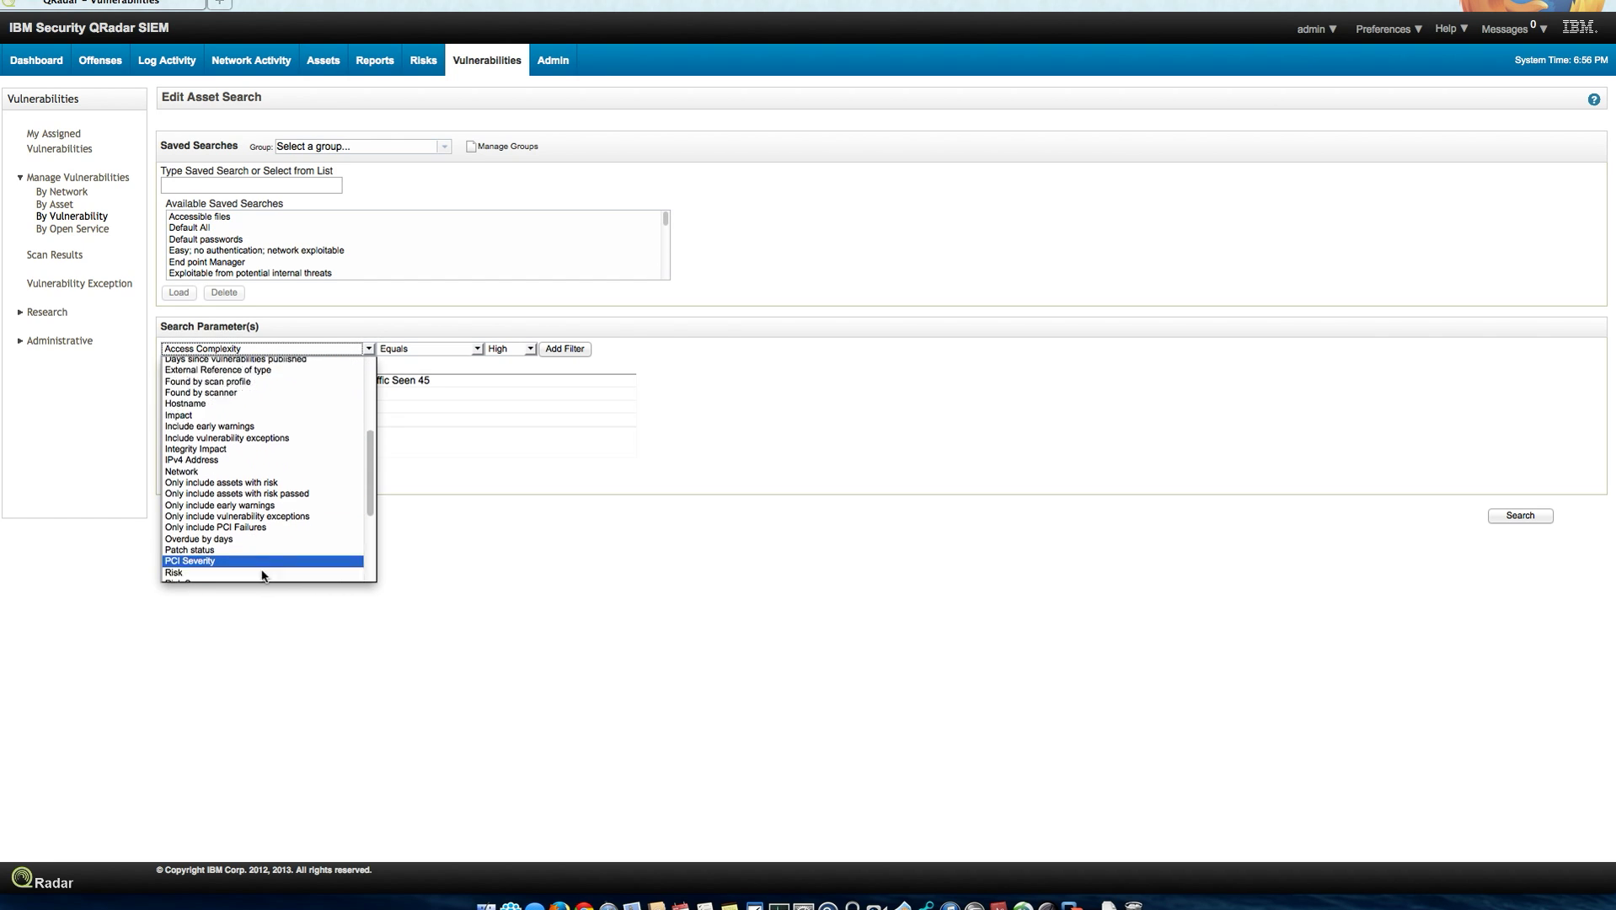
{"action": "scroll", "coordinate": [262, 575], "scroll_direction": "down", "scroll_amount": 2}
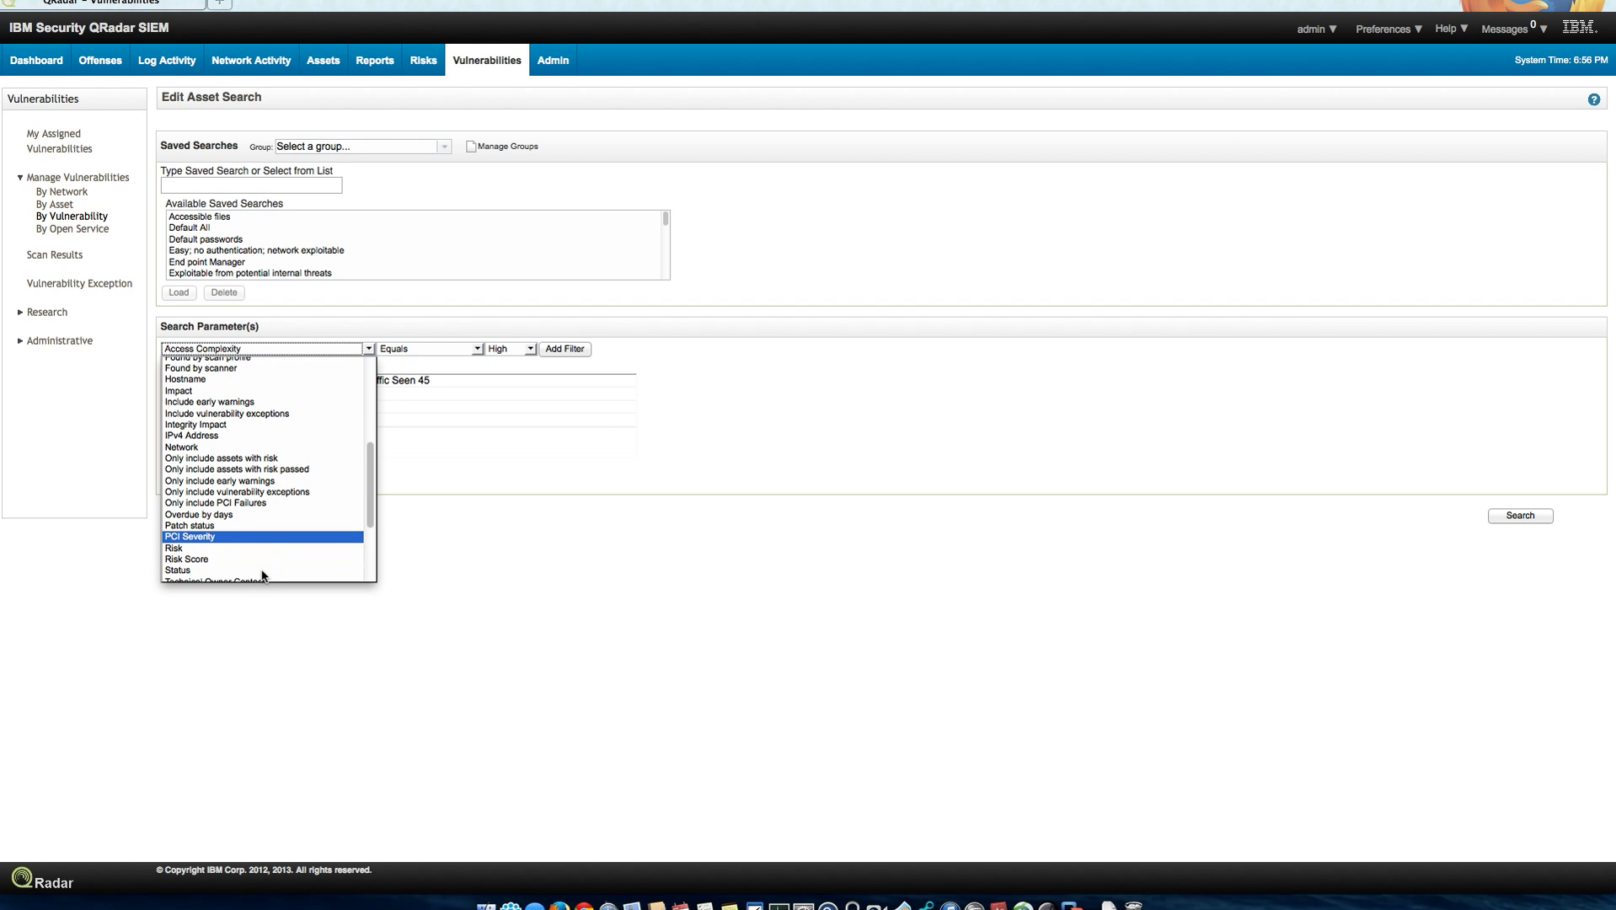
{"action": "scroll", "coordinate": [260, 576], "scroll_direction": "down", "scroll_amount": 5}
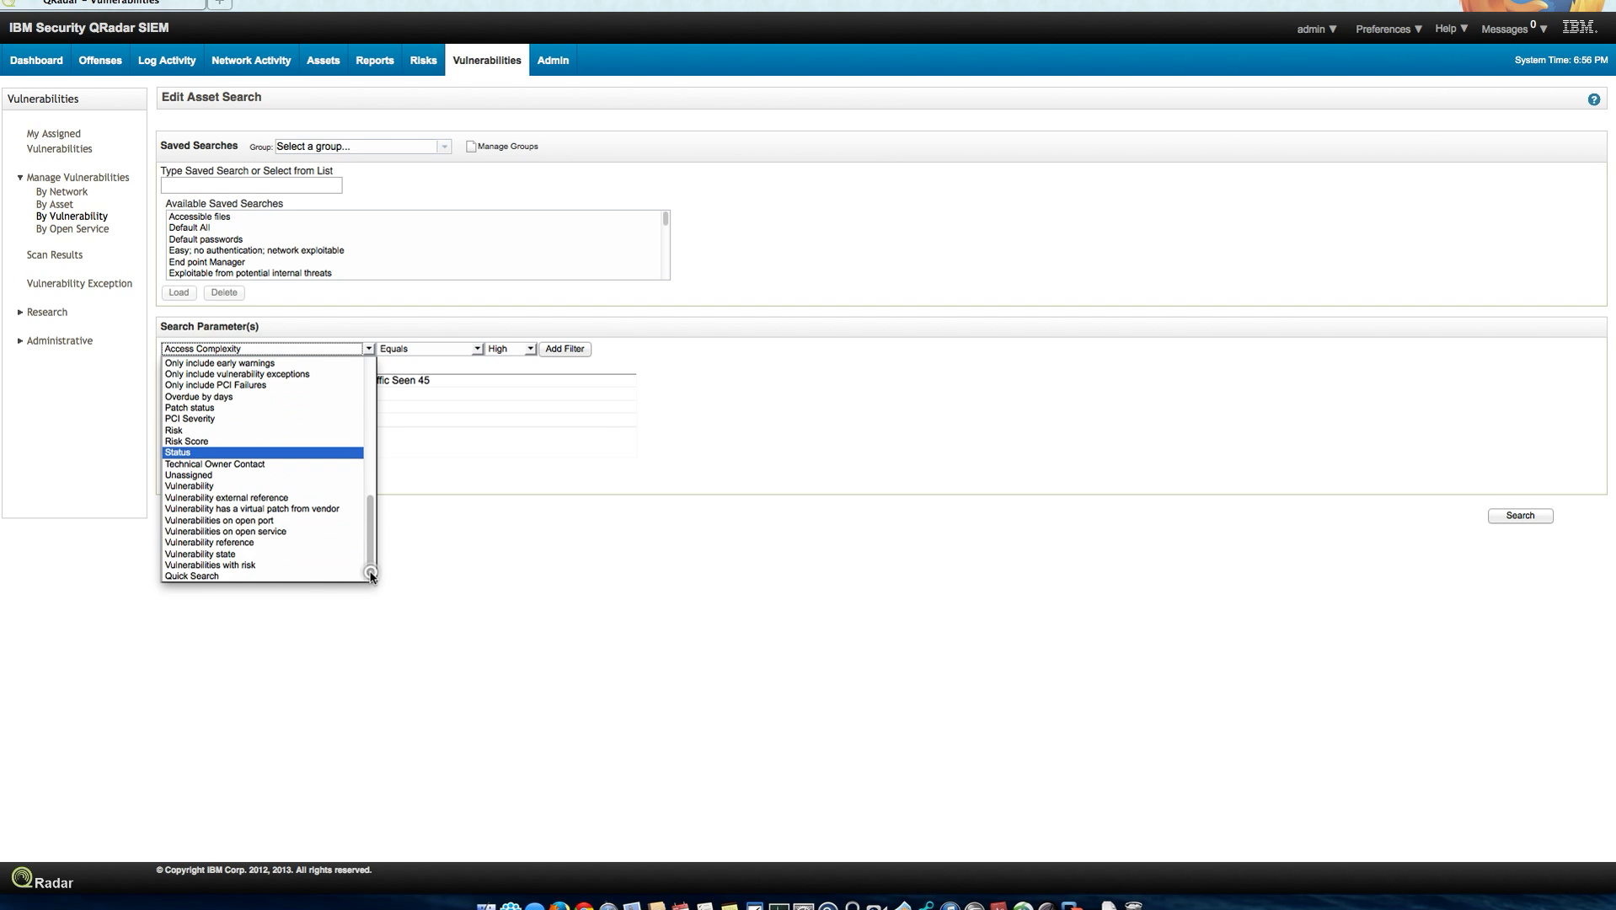
{"action": "left_click", "coordinate": [257, 576]}
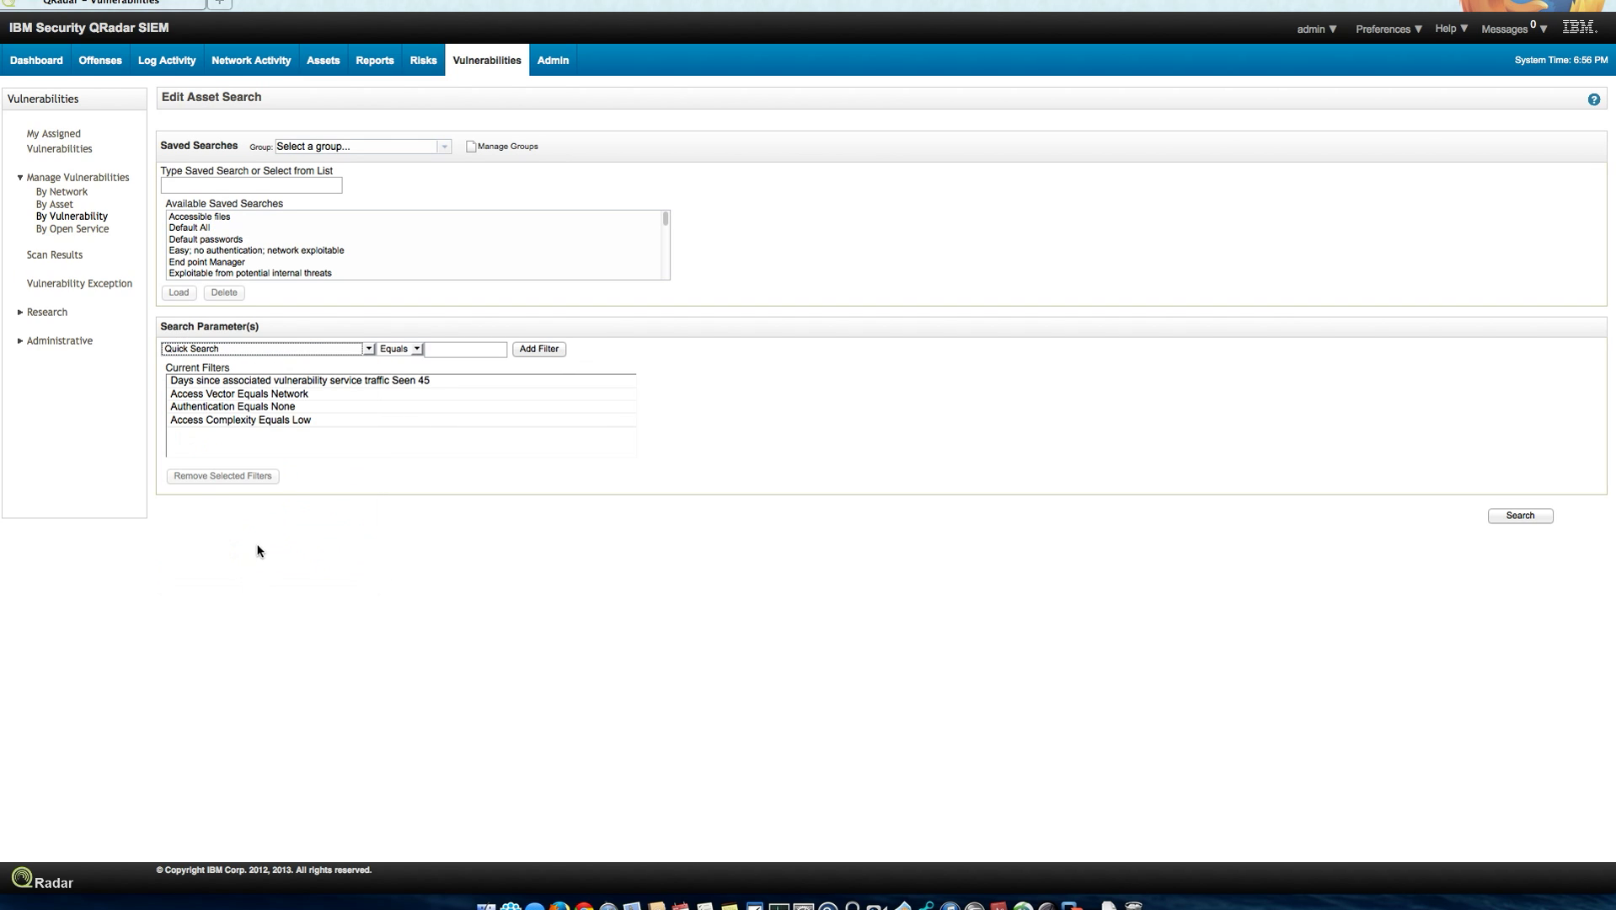
{"action": "left_click", "coordinate": [461, 348]}
{"action": "type", "text": "Internet Explorer"}
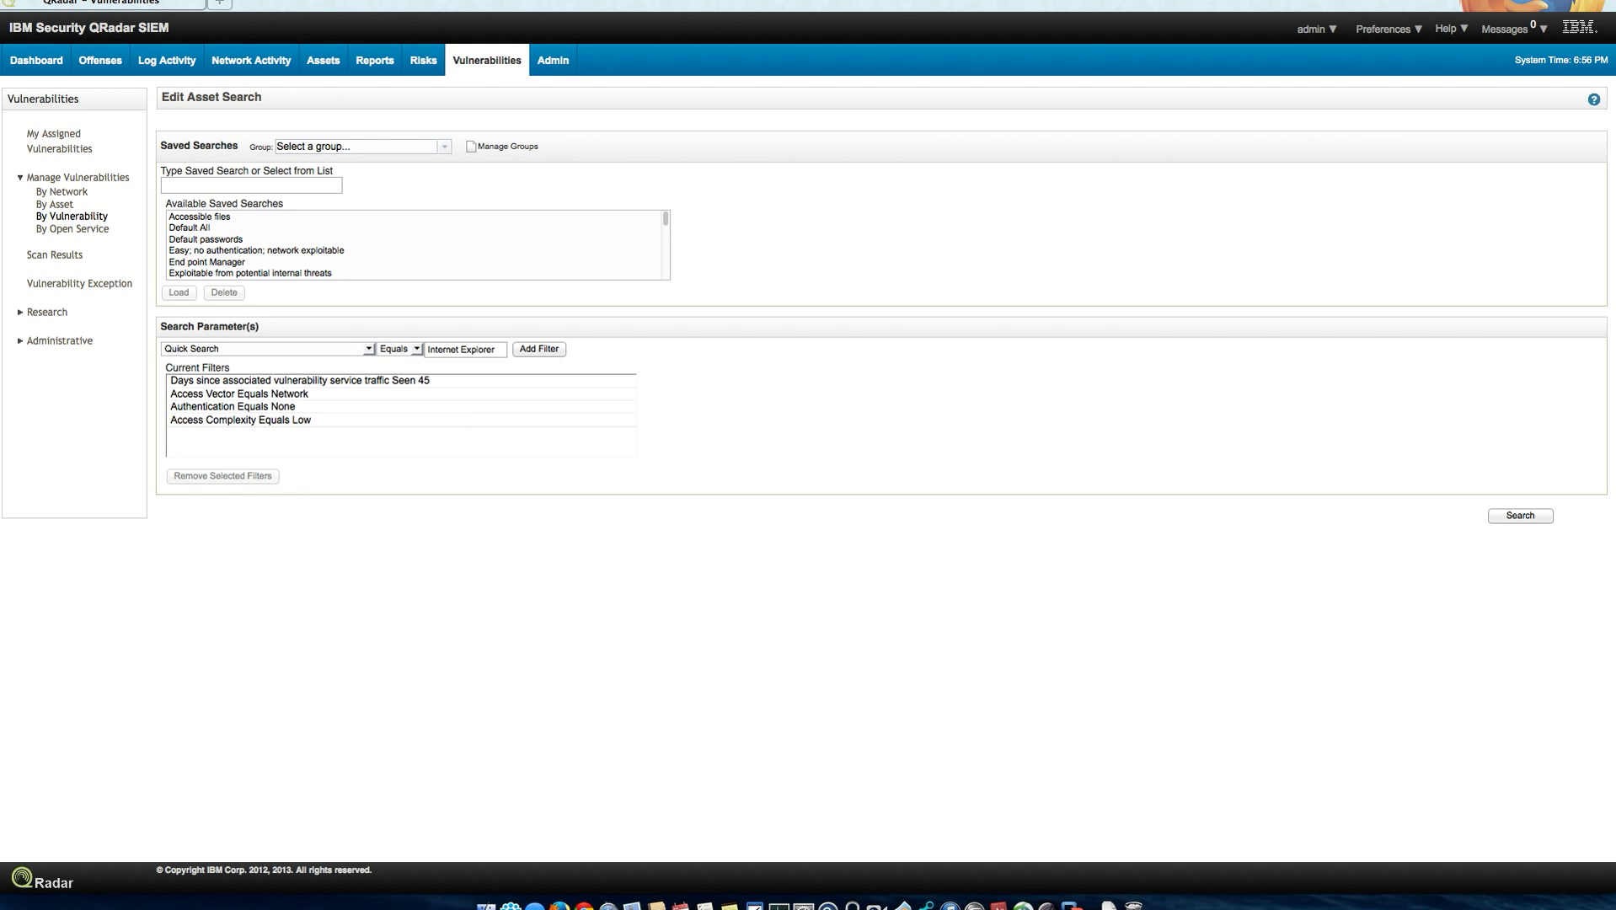
{"action": "left_click", "coordinate": [553, 351]}
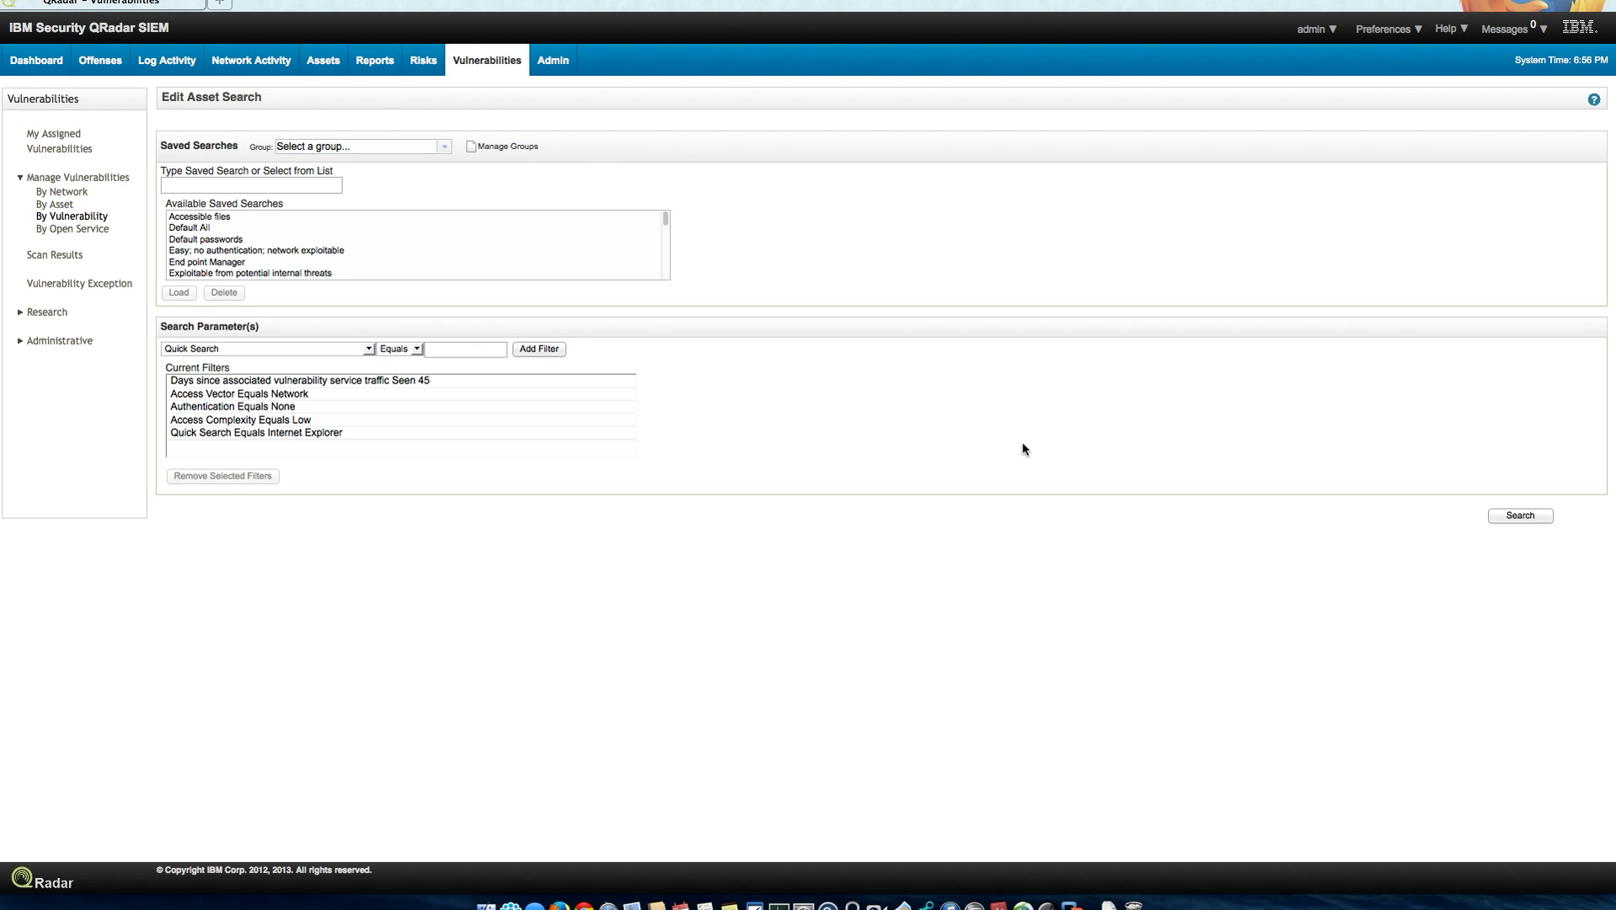
{"action": "left_click", "coordinate": [1511, 516]}
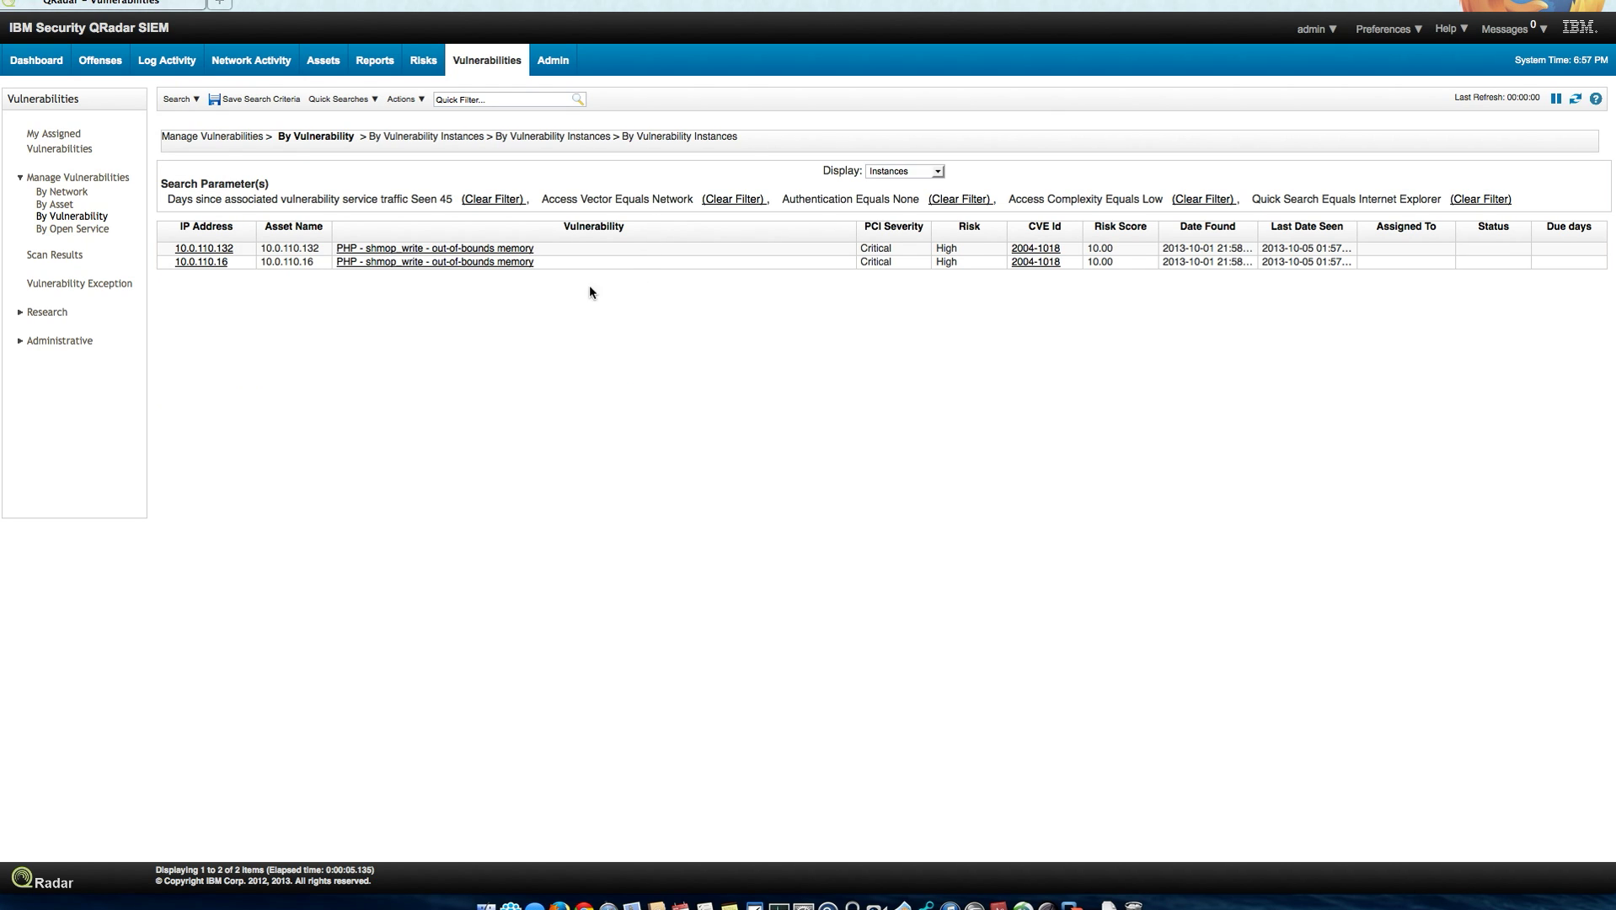
{"action": "left_click", "coordinate": [478, 247]}
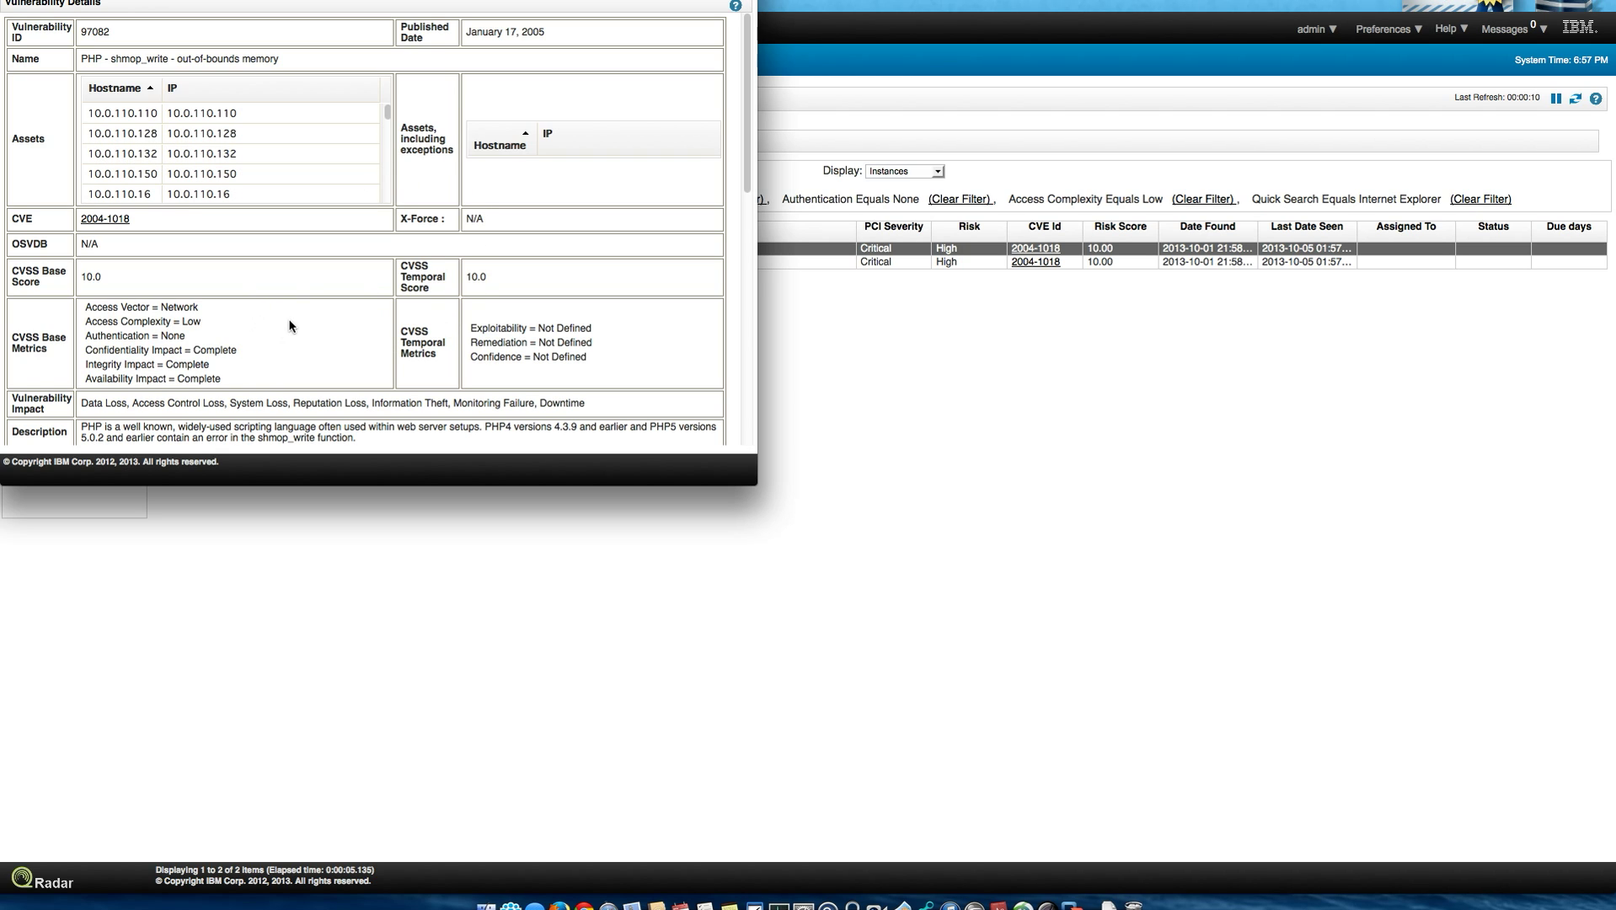
{"action": "scroll", "coordinate": [290, 326], "scroll_direction": "down", "scroll_amount": 3}
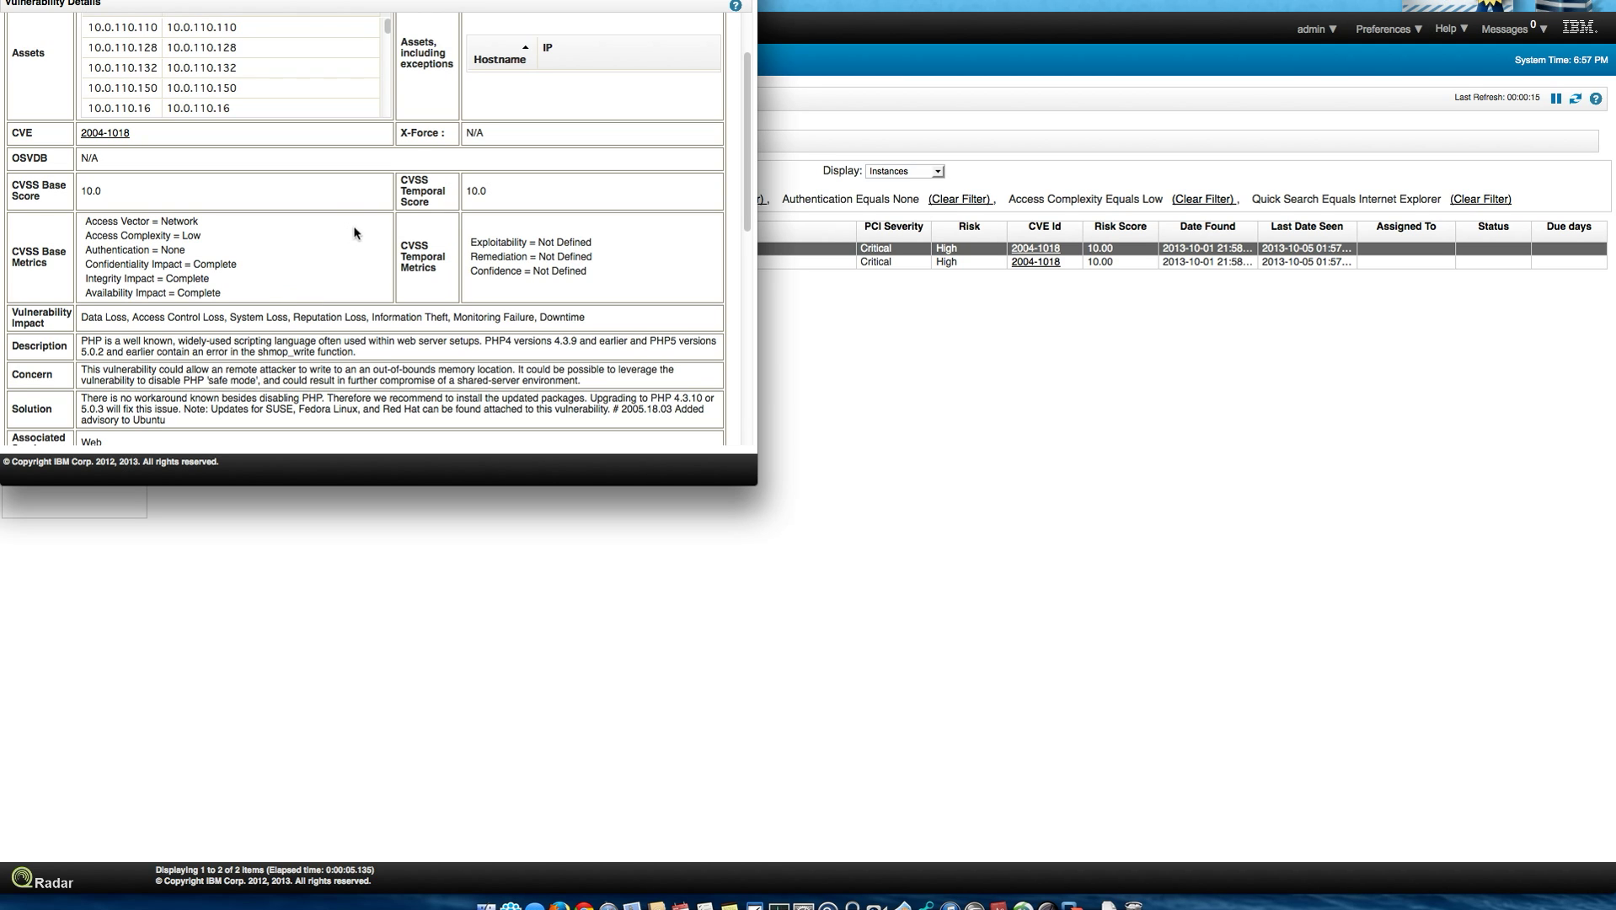
{"action": "scroll", "coordinate": [263, 273], "scroll_direction": "down", "scroll_amount": 4}
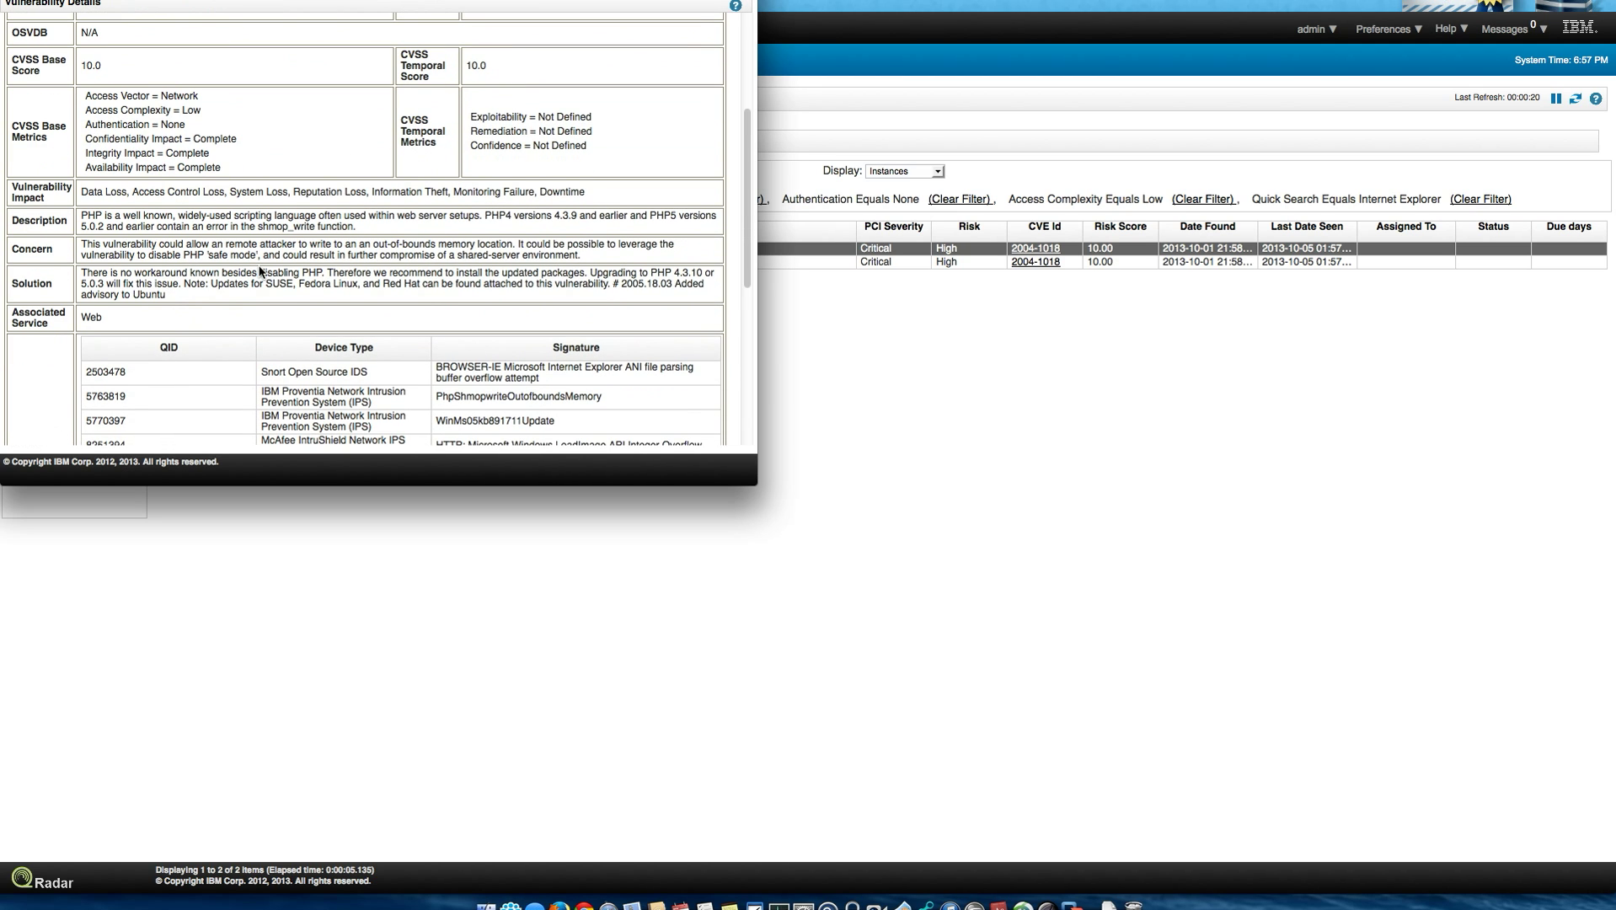
{"action": "scroll", "coordinate": [142, 303], "scroll_direction": "down", "scroll_amount": 1}
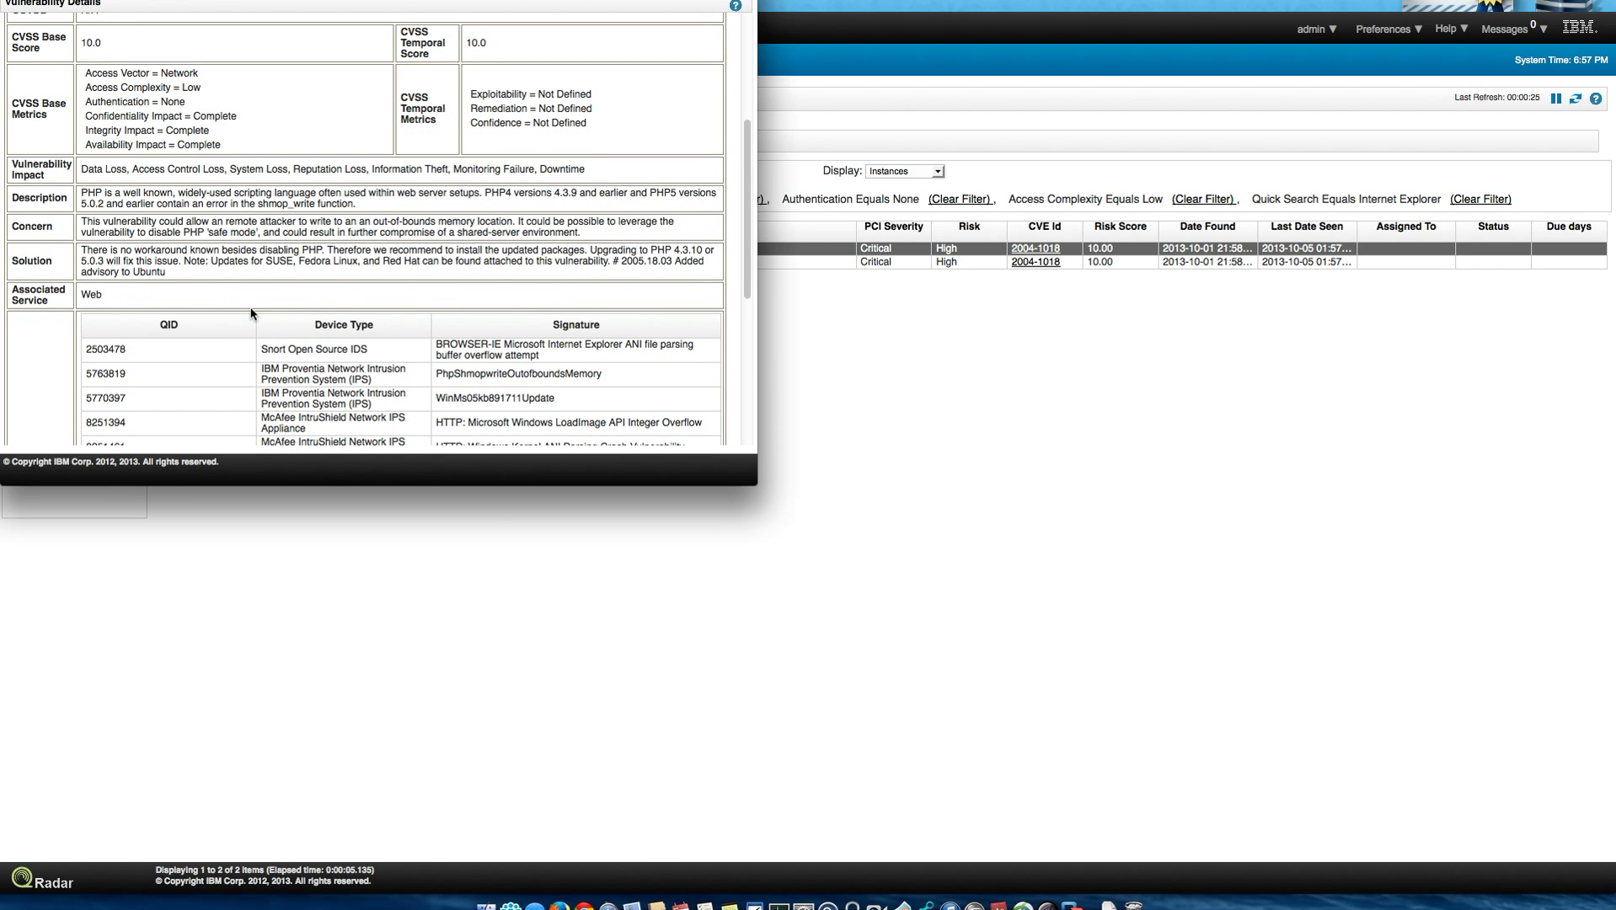
{"action": "scroll", "coordinate": [250, 313], "scroll_direction": "down", "scroll_amount": 10}
{"action": "scroll", "coordinate": [251, 314], "scroll_direction": "up", "scroll_amount": 15}
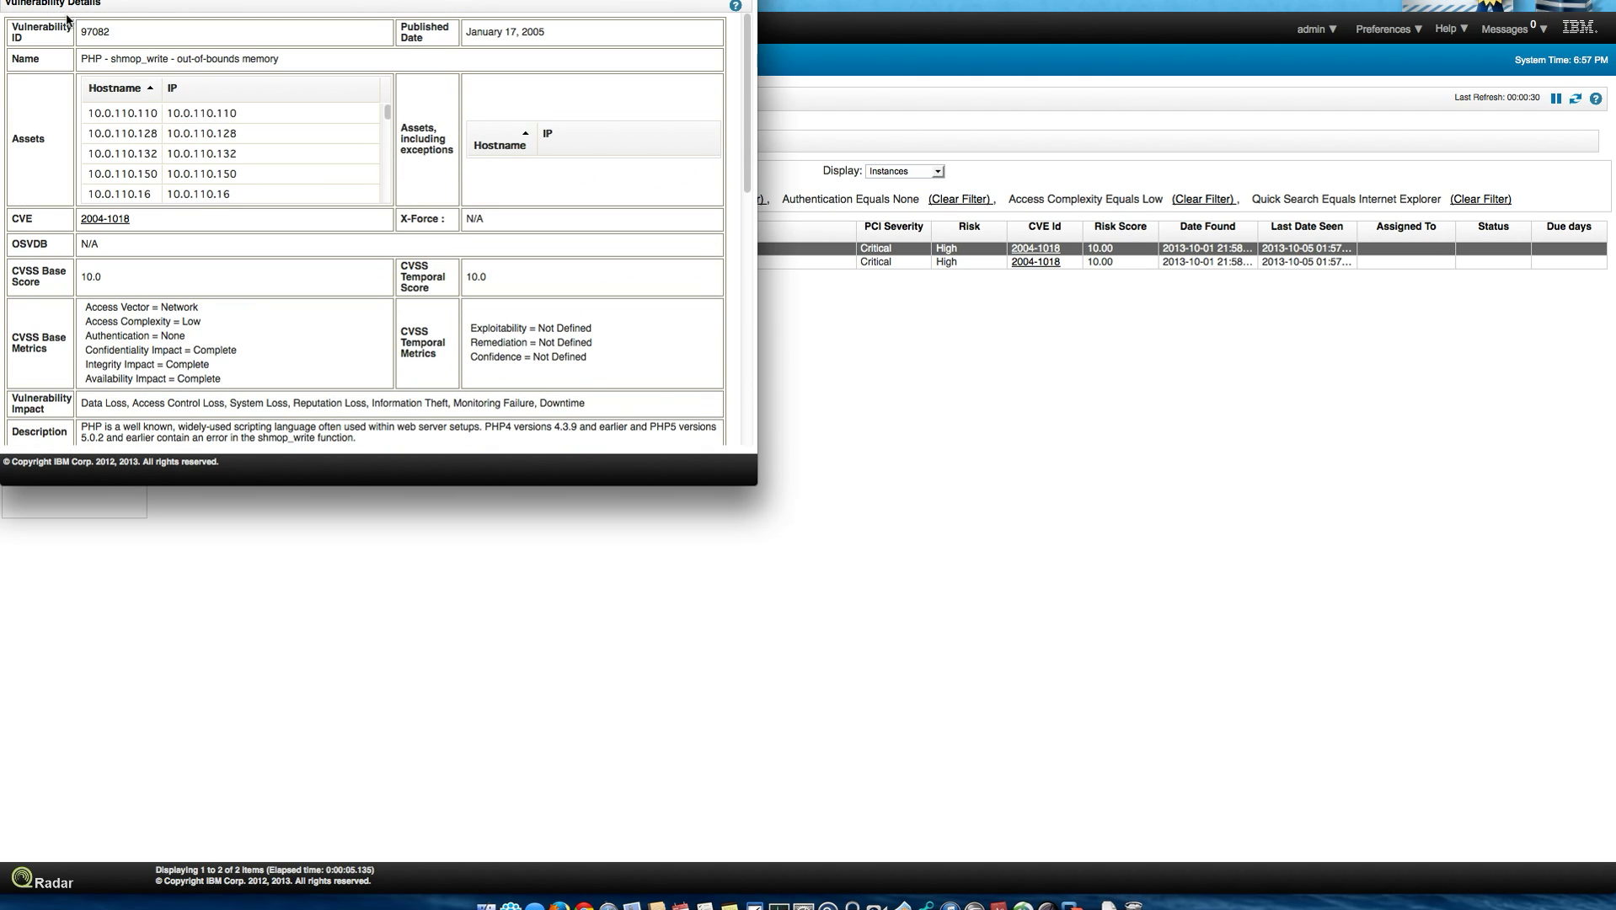
{"action": "key", "text": "super+w"}
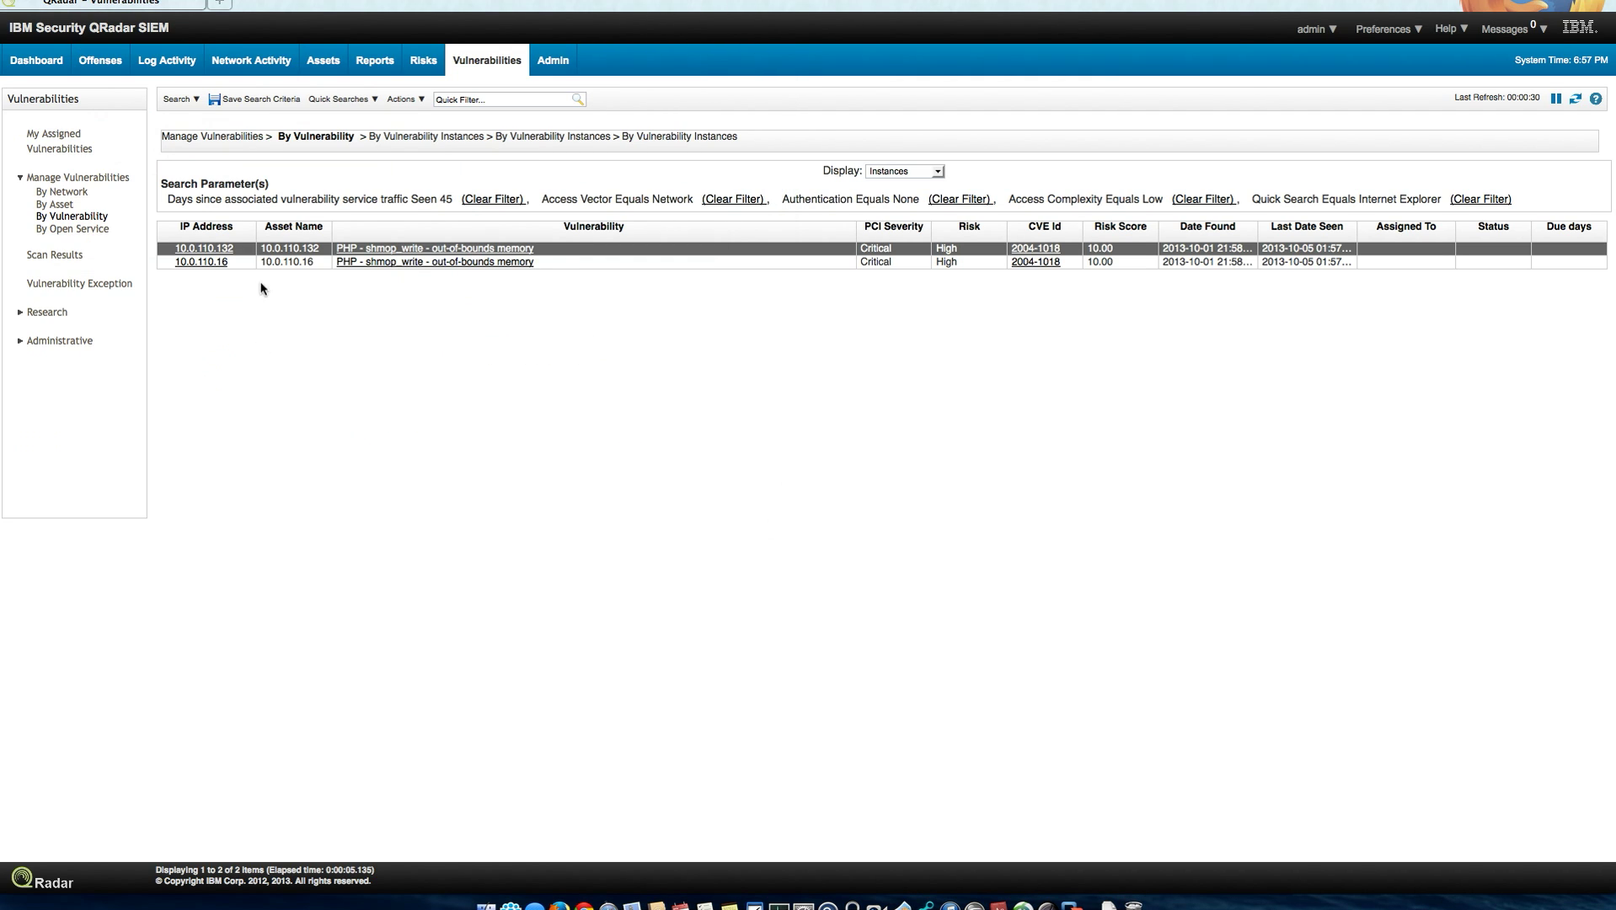
- Remove the Quick Search Internet Explorer filter from the search criteria
{"action": "left_click", "coordinate": [182, 99]}
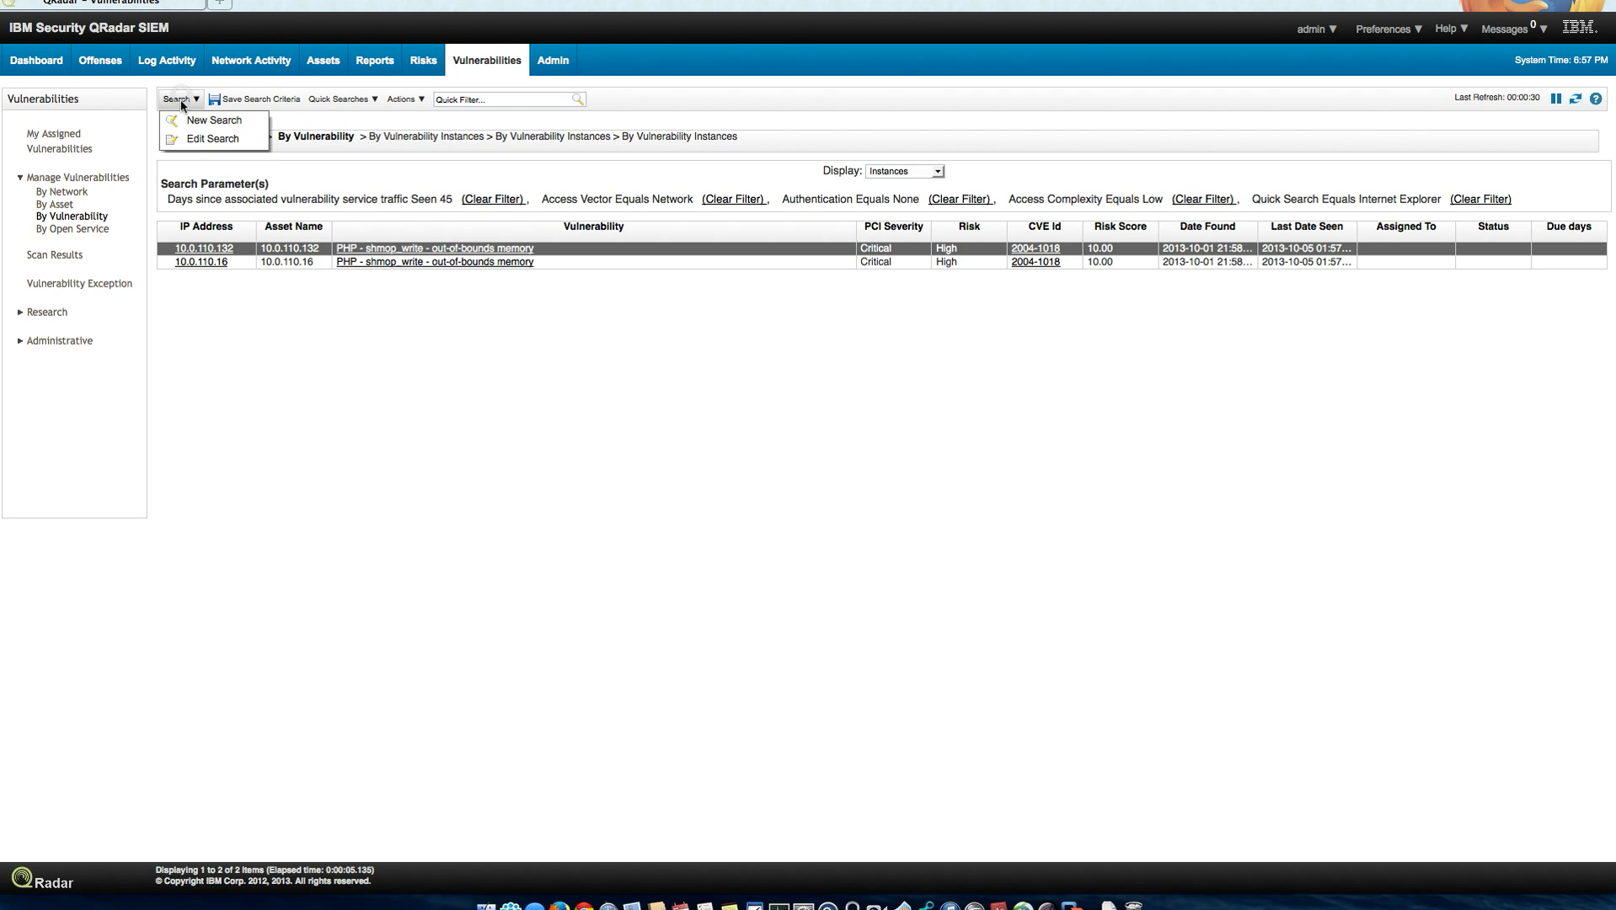
{"action": "left_click", "coordinate": [202, 142]}
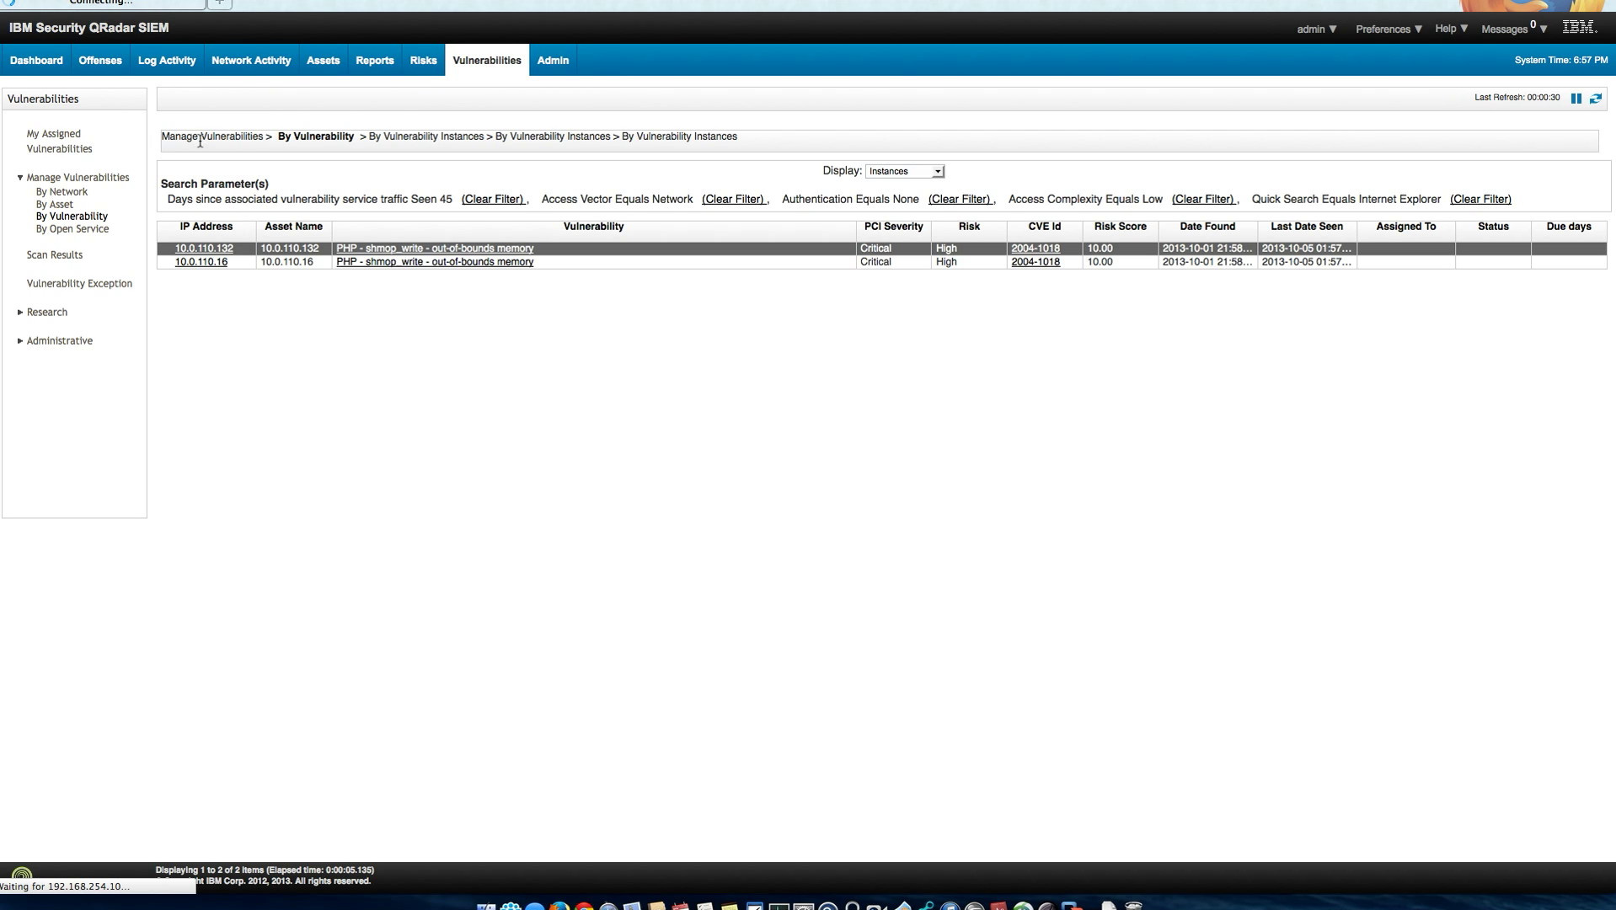
{"action": "left_click", "coordinate": [302, 432]}
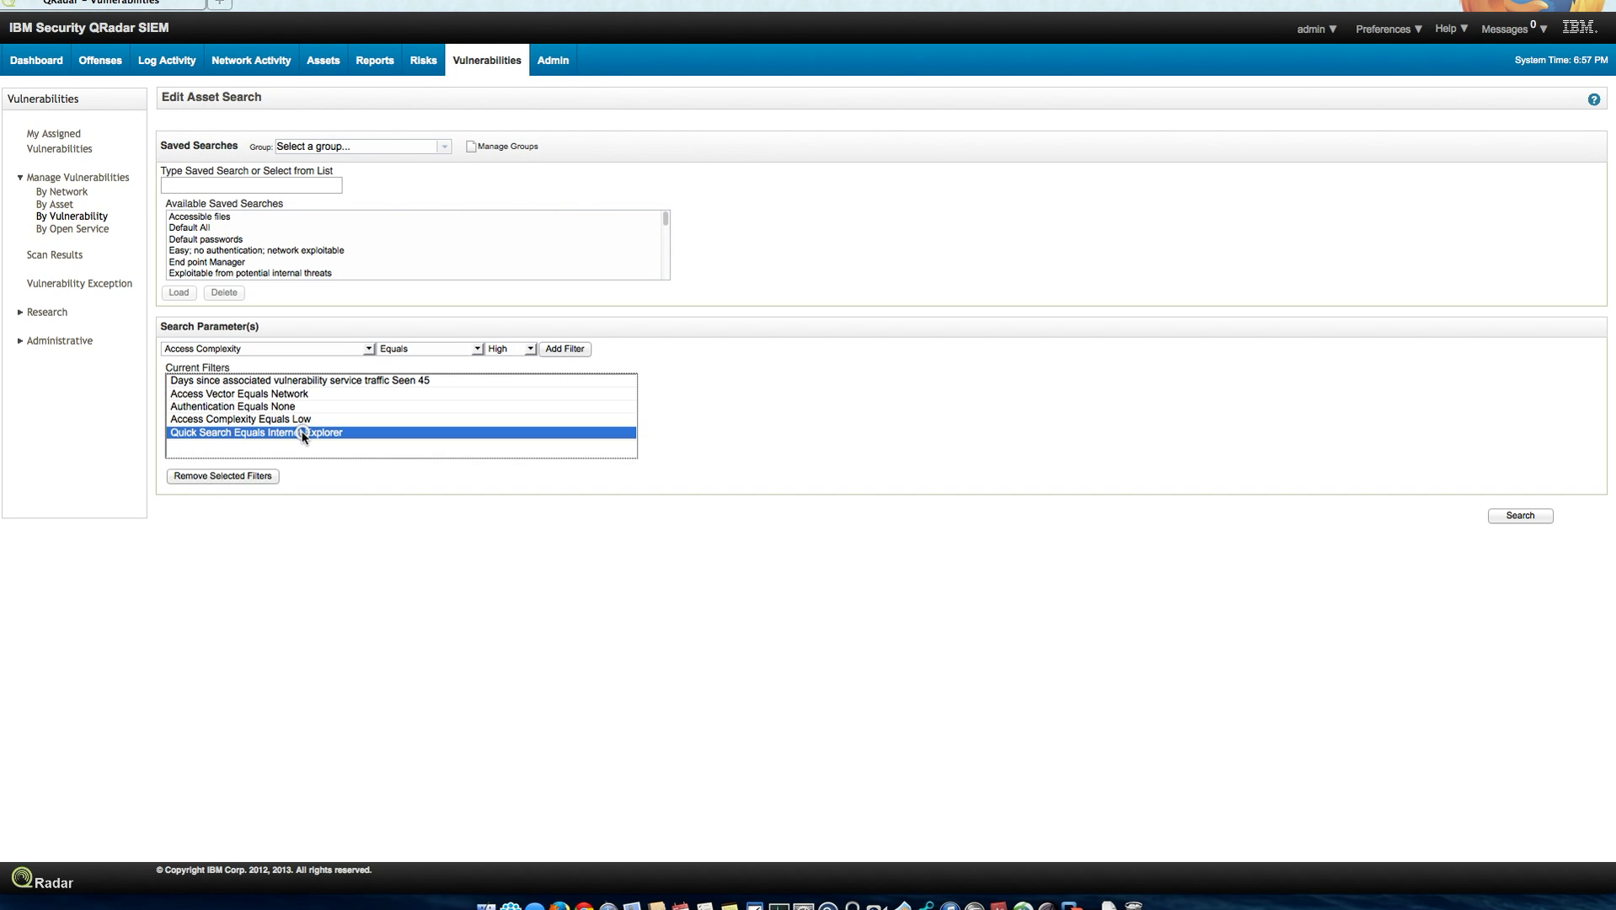
{"action": "left_click", "coordinate": [259, 477]}
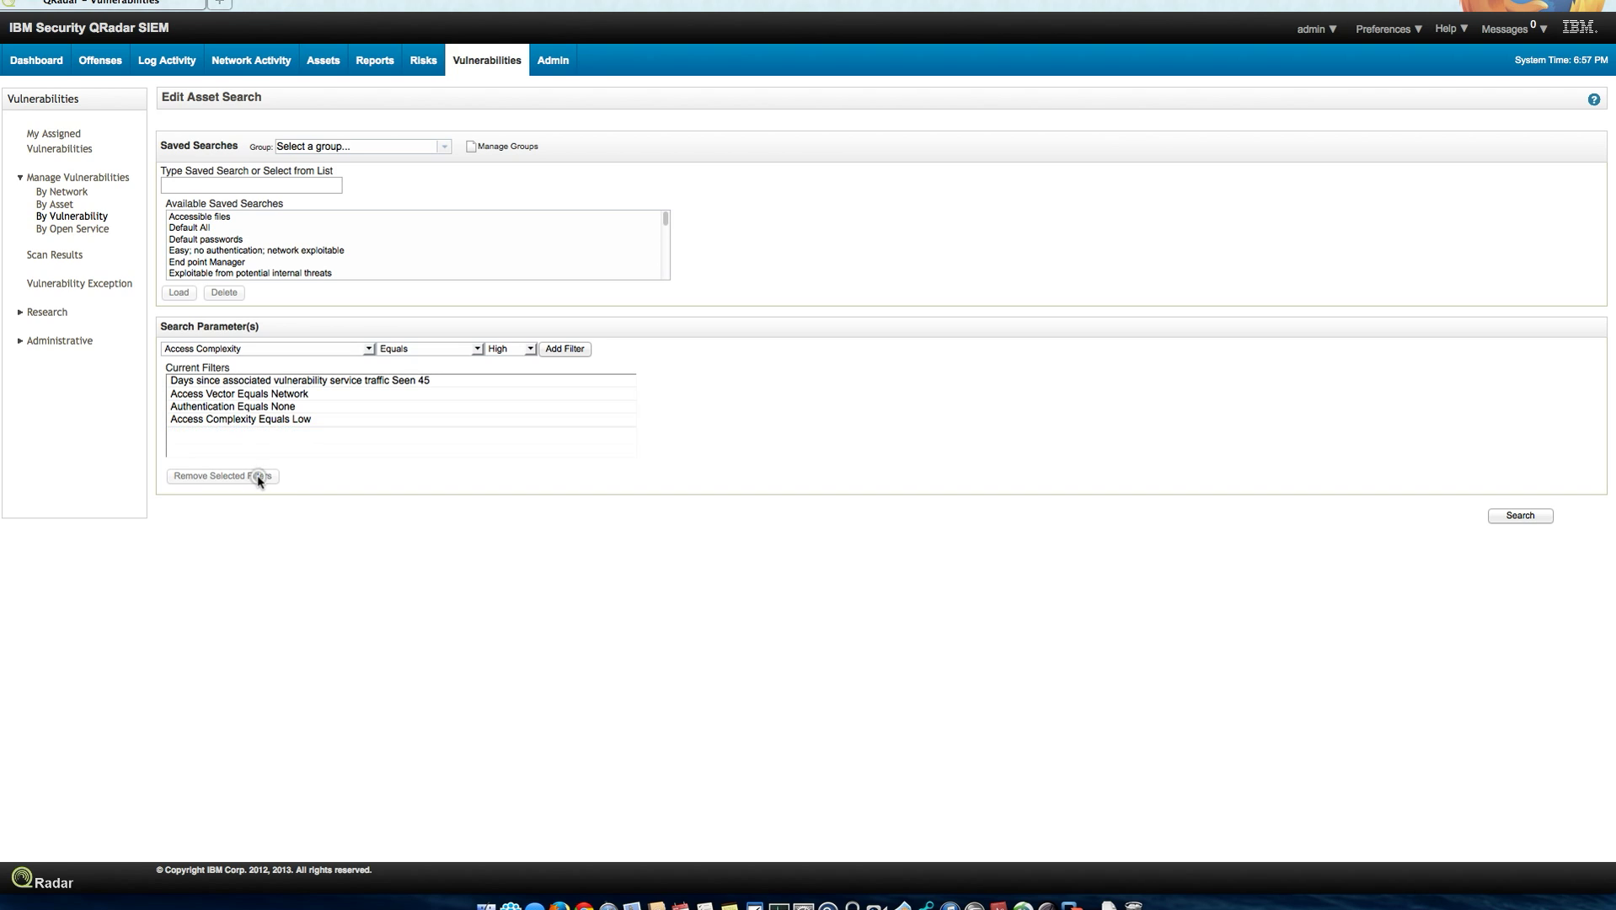
- Add a Quick Search filter for 'Adobe' and run the search
{"action": "left_click", "coordinate": [368, 350]}
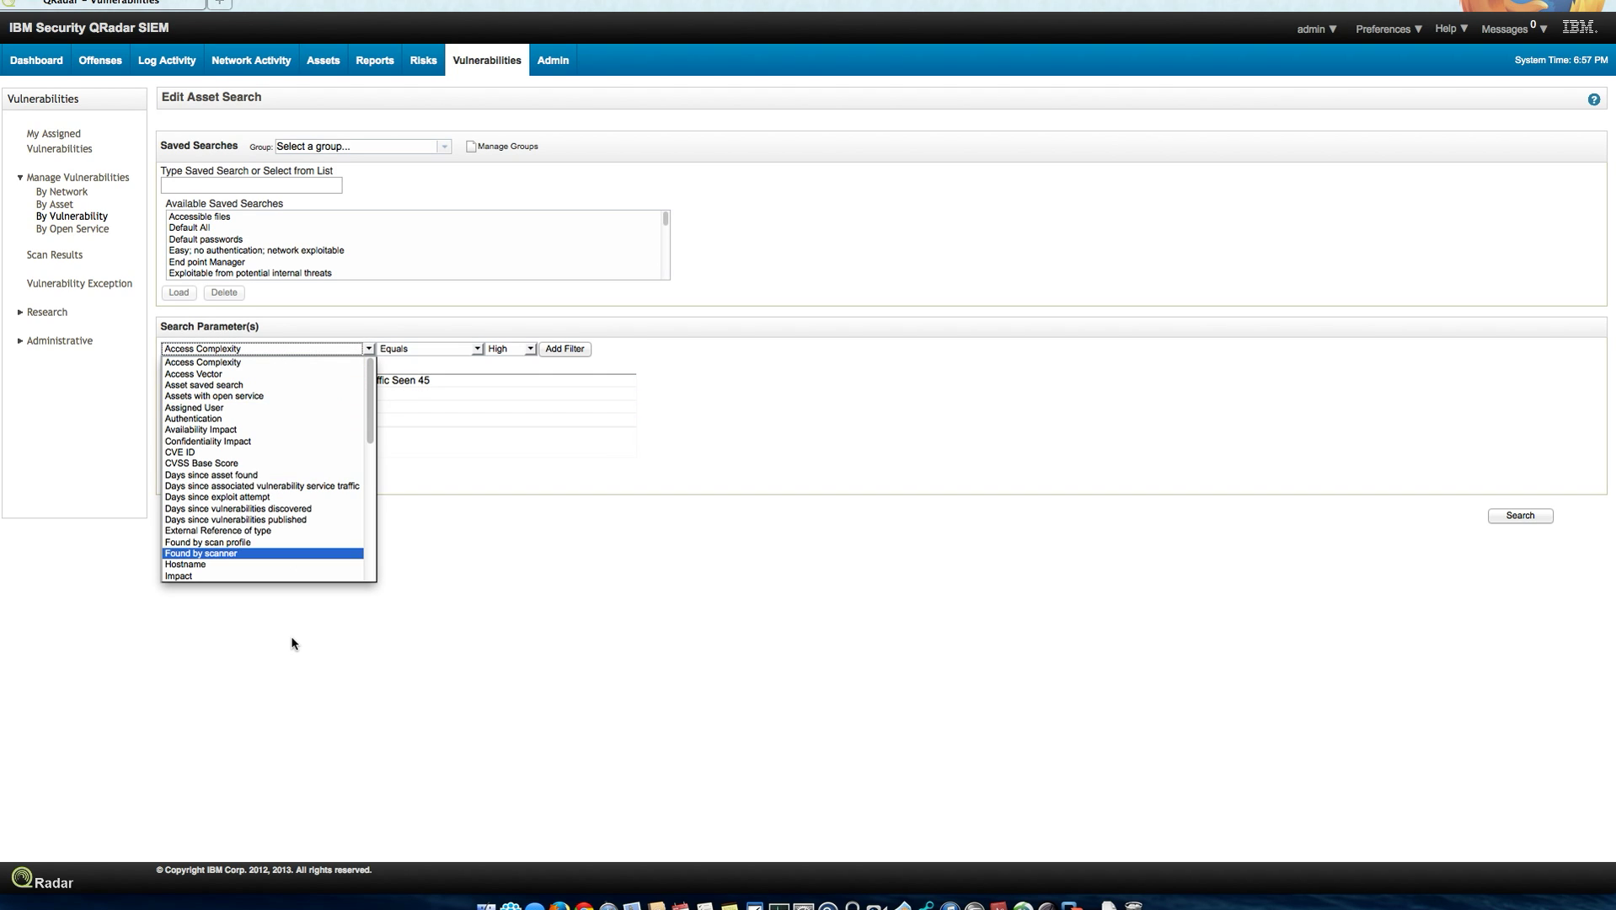
{"action": "scroll", "coordinate": [368, 580], "scroll_direction": "down", "scroll_amount": 10}
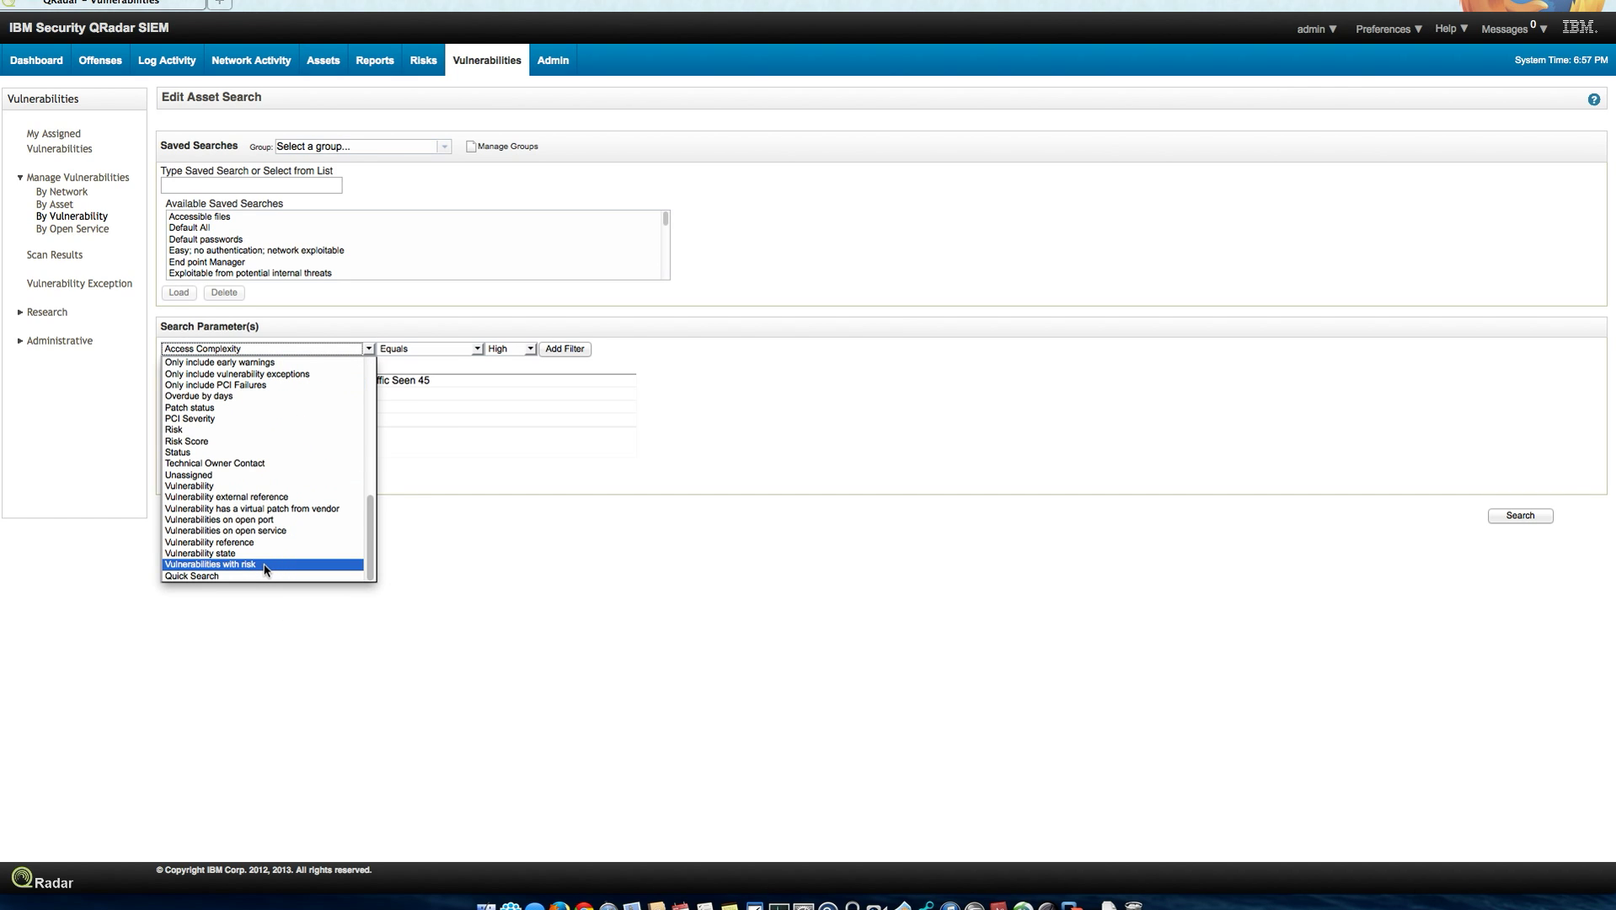
{"action": "left_click", "coordinate": [261, 577]}
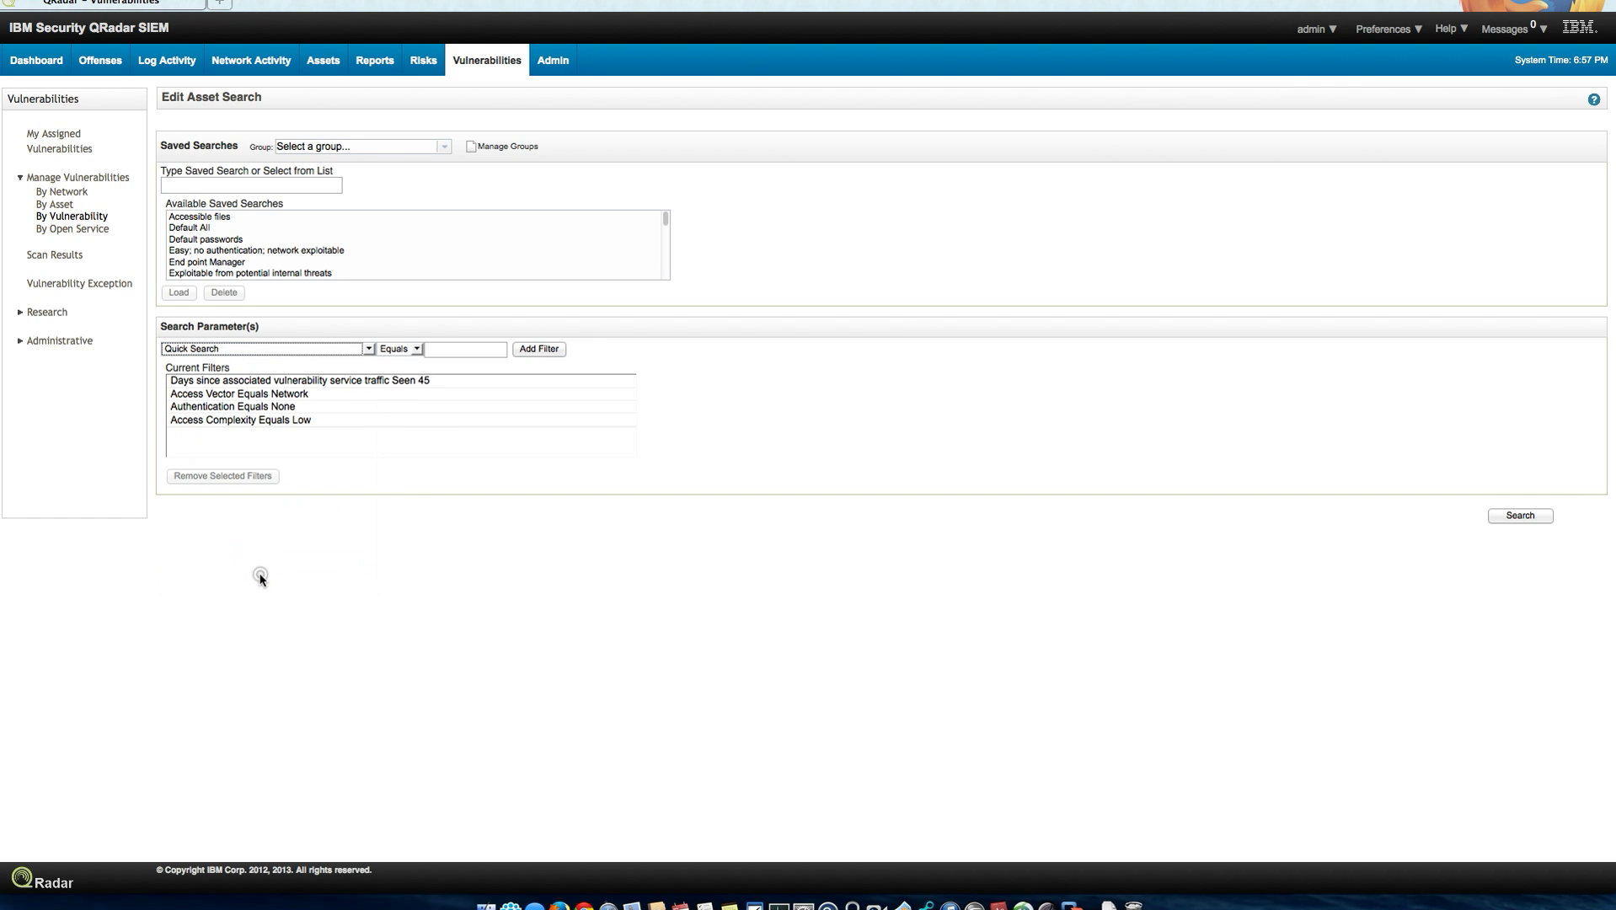
{"action": "left_click", "coordinate": [458, 350]}
{"action": "type", "text": "Adobe"}
{"action": "left_click", "coordinate": [549, 349]}
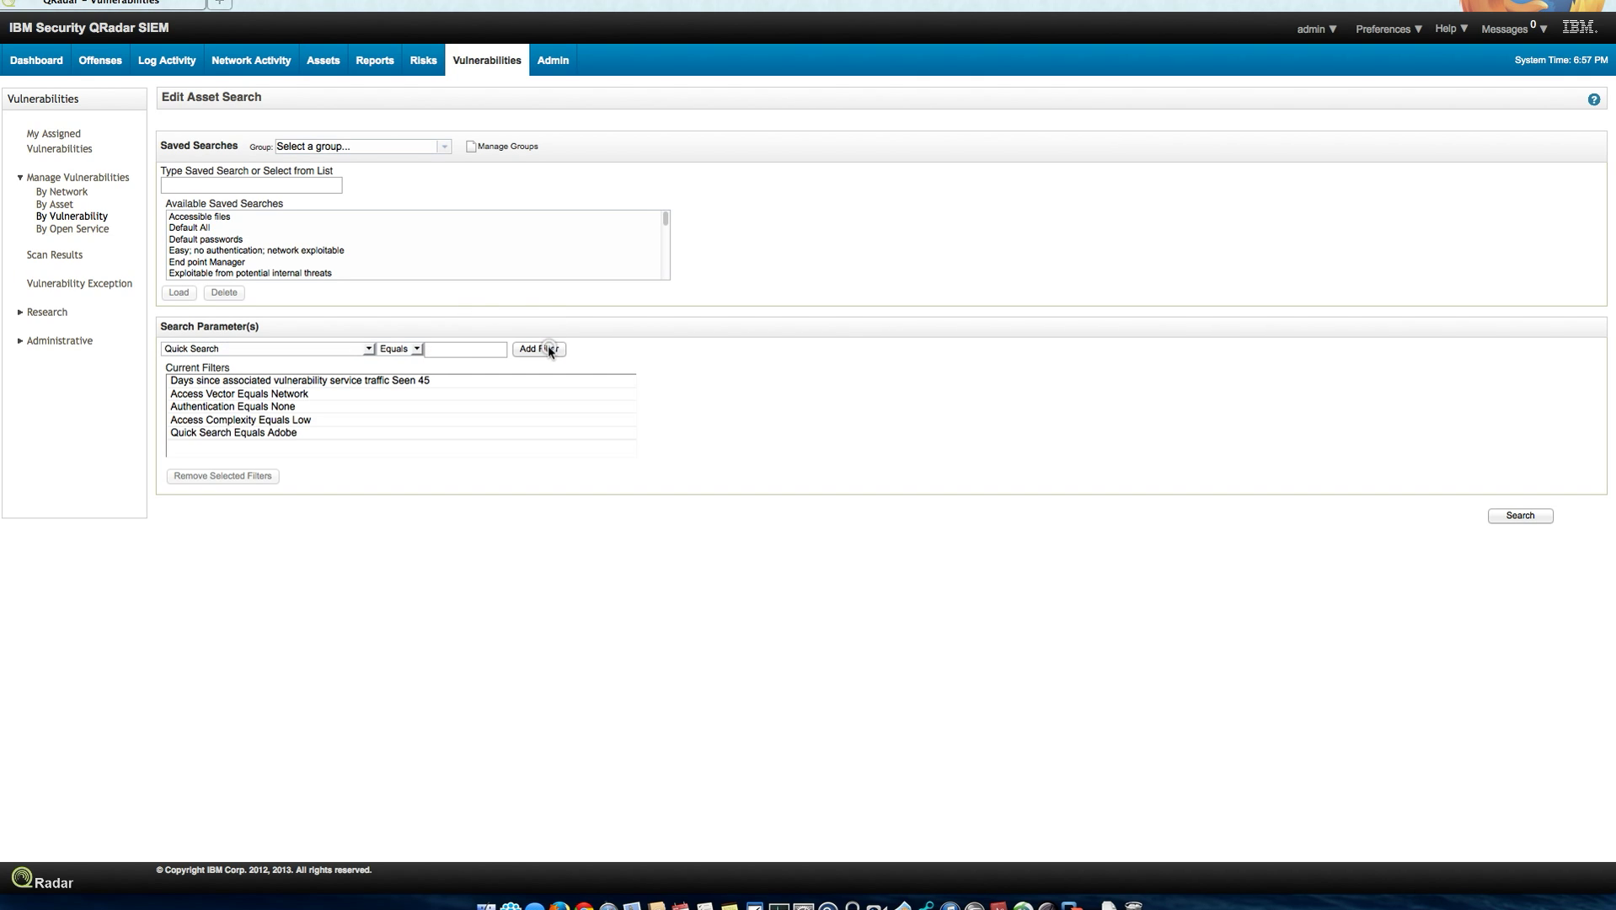
{"action": "left_click", "coordinate": [1522, 518]}
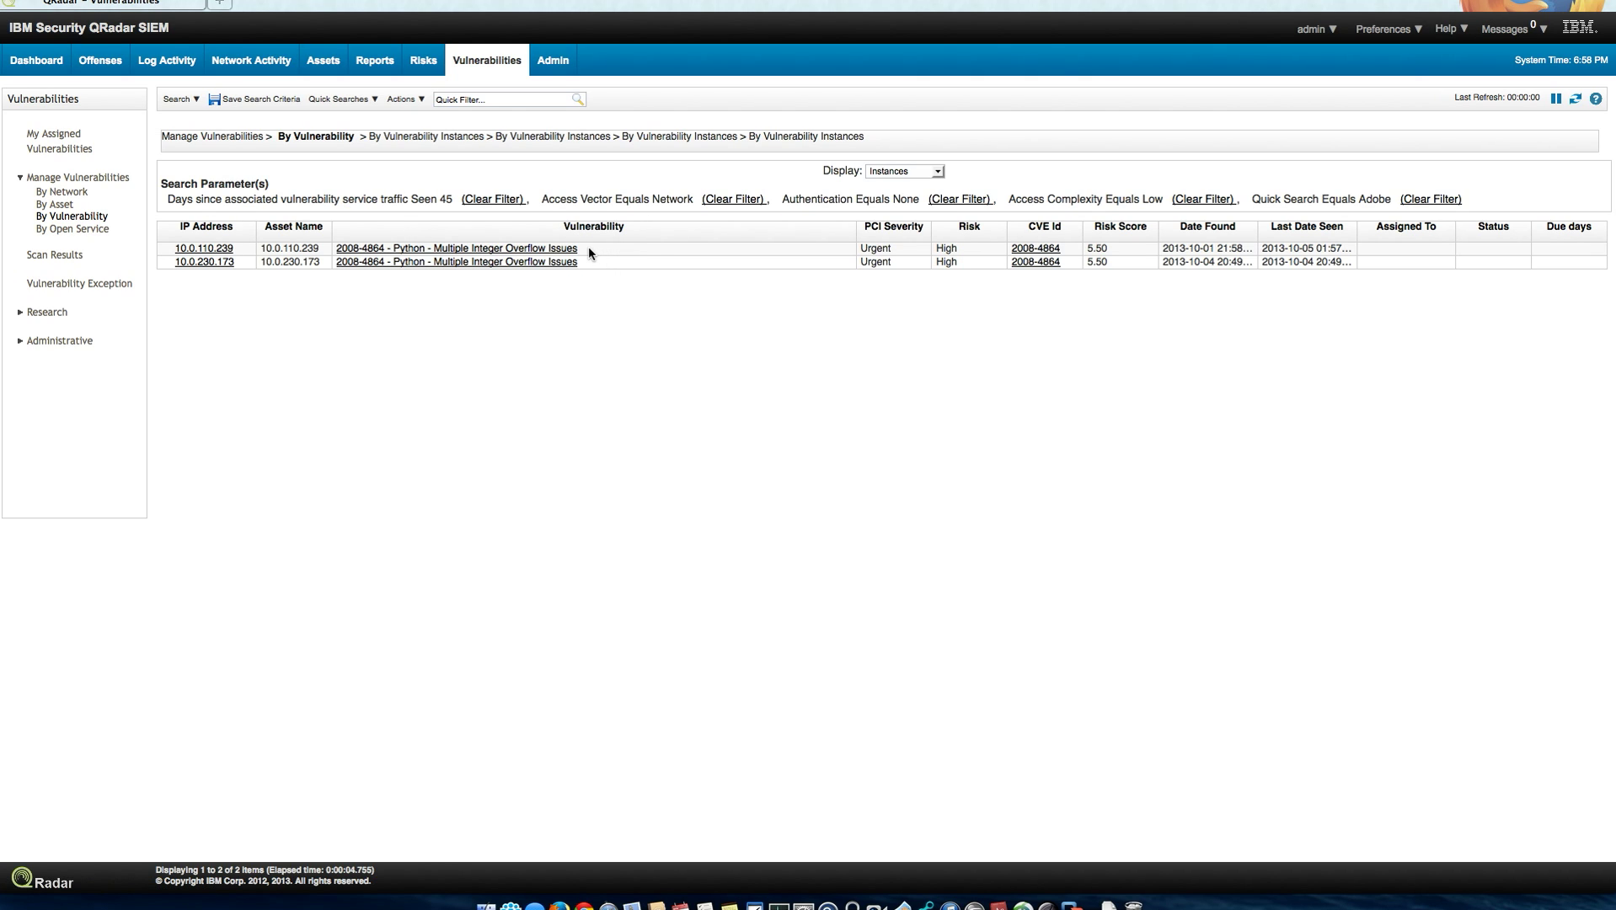
- Reopen the Adobe-filtered search criteria via Search > Edit Search
{"action": "mouse_move", "coordinate": [590, 251]}
{"action": "left_click", "coordinate": [182, 100]}
{"action": "left_click", "coordinate": [201, 140]}
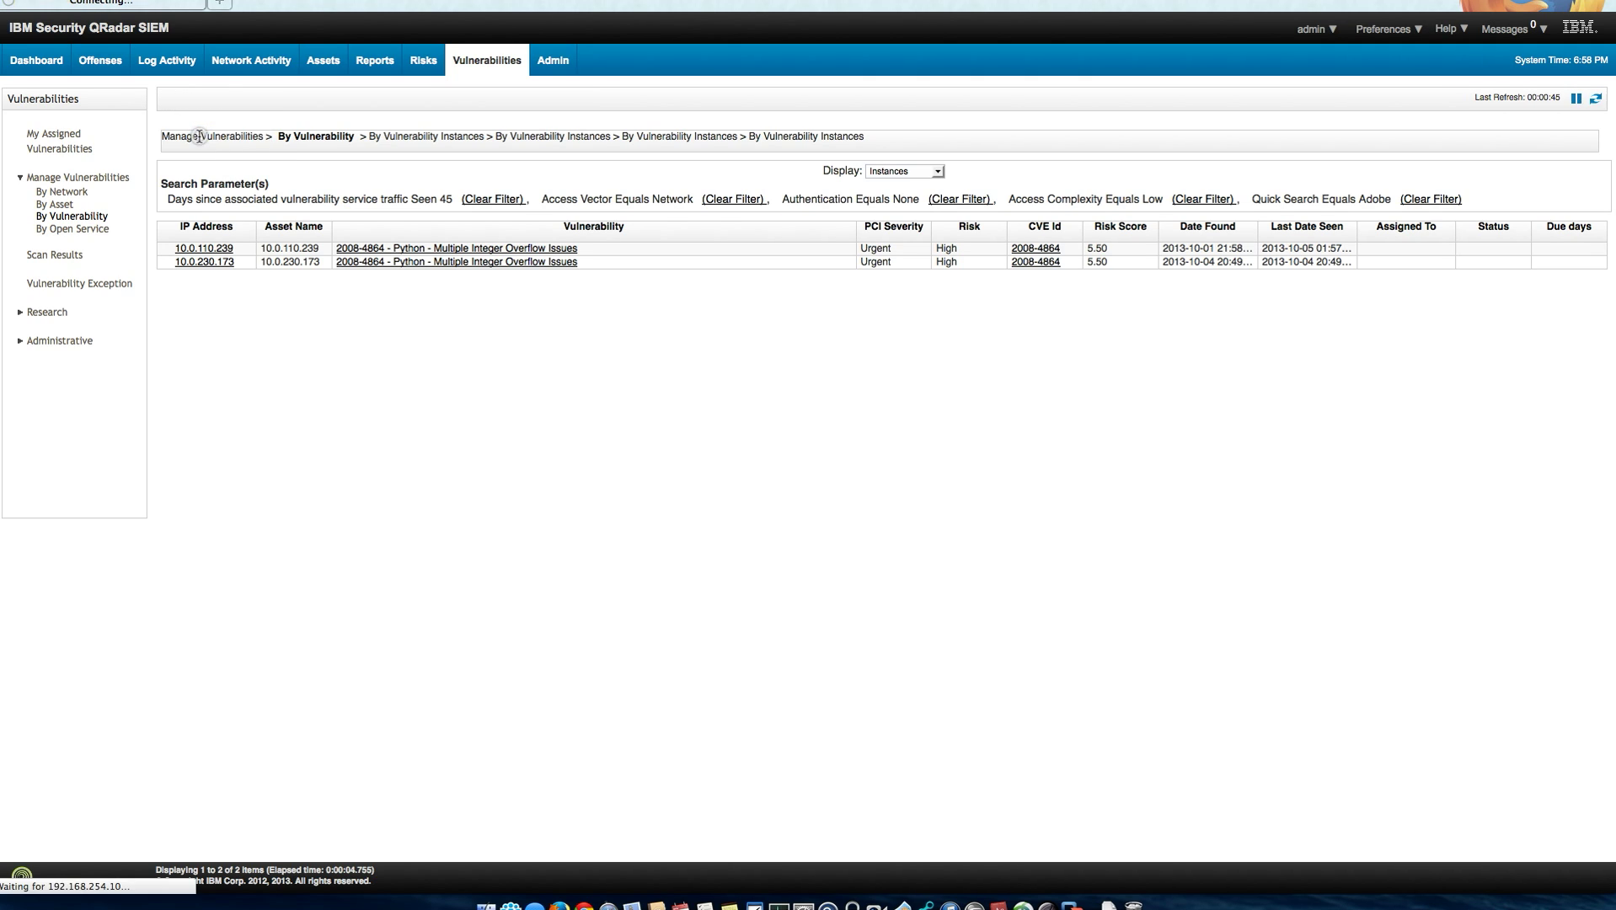
- Remove the Quick Search Equals Adobe filter and browse the available search parameters
{"action": "left_click", "coordinate": [258, 433]}
{"action": "left_click", "coordinate": [247, 476]}
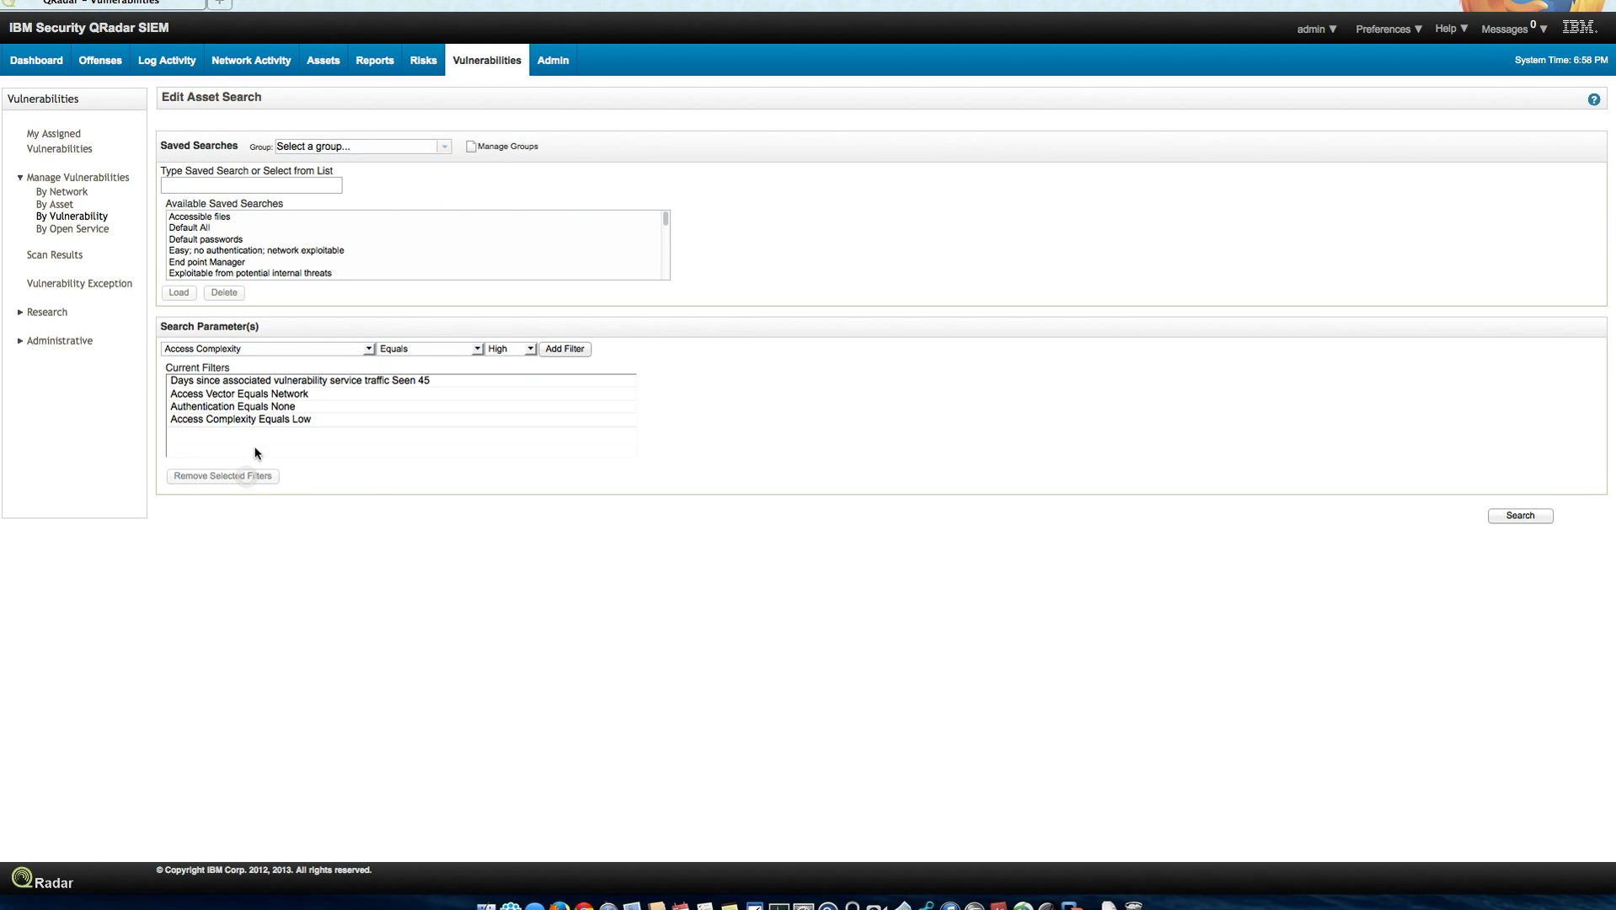
{"action": "left_click", "coordinate": [368, 349]}
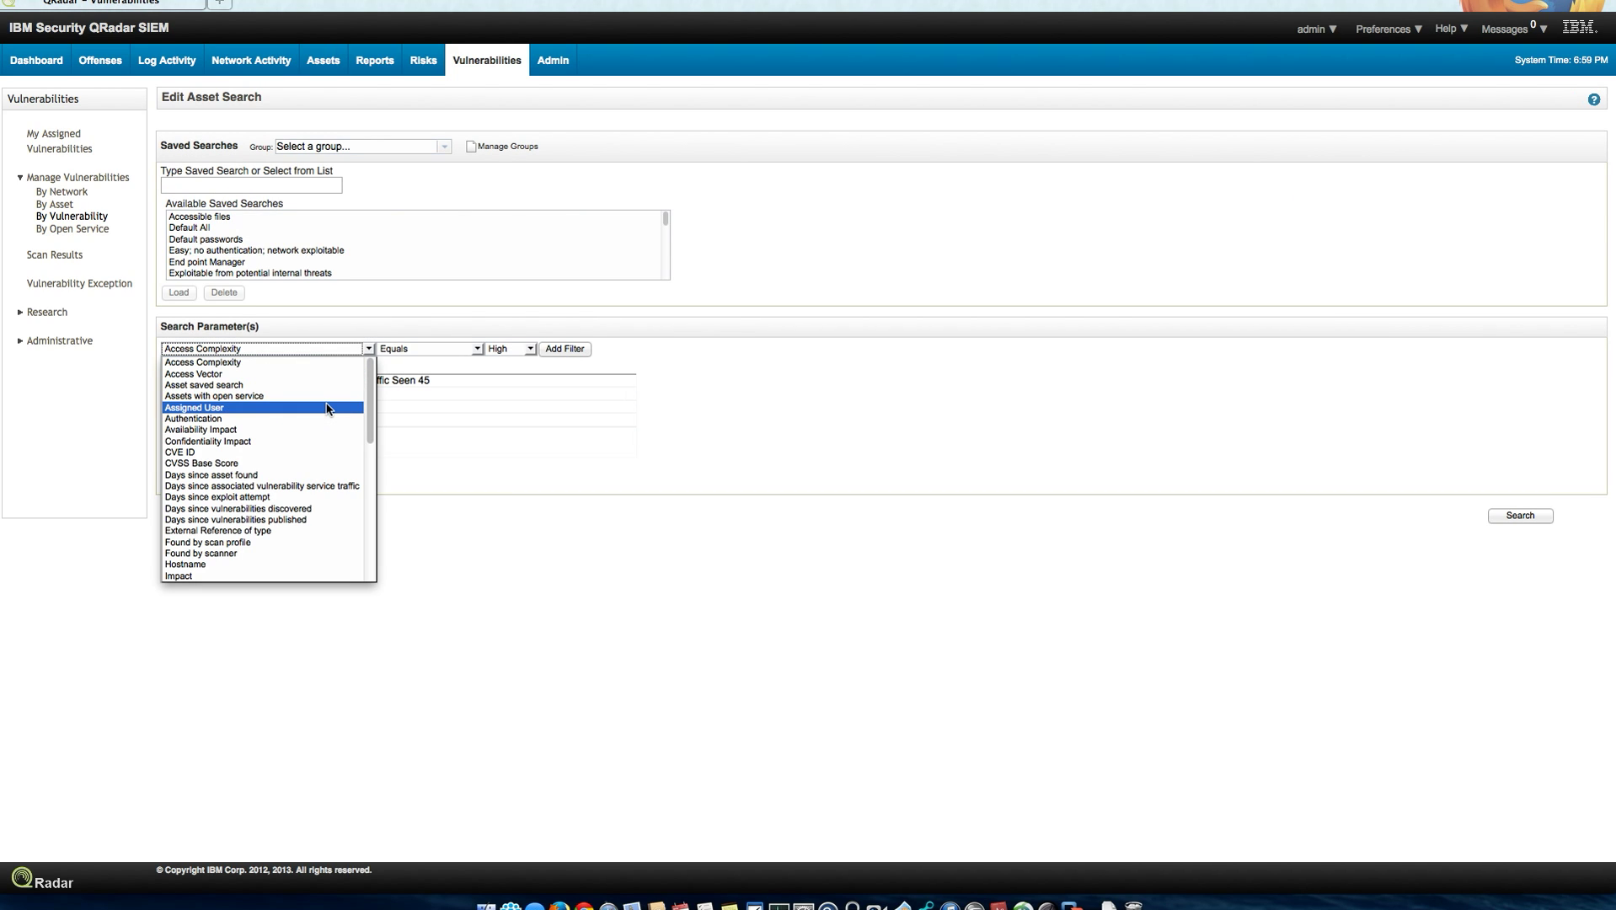
{"action": "scroll", "coordinate": [329, 409], "scroll_direction": "down", "scroll_amount": 1}
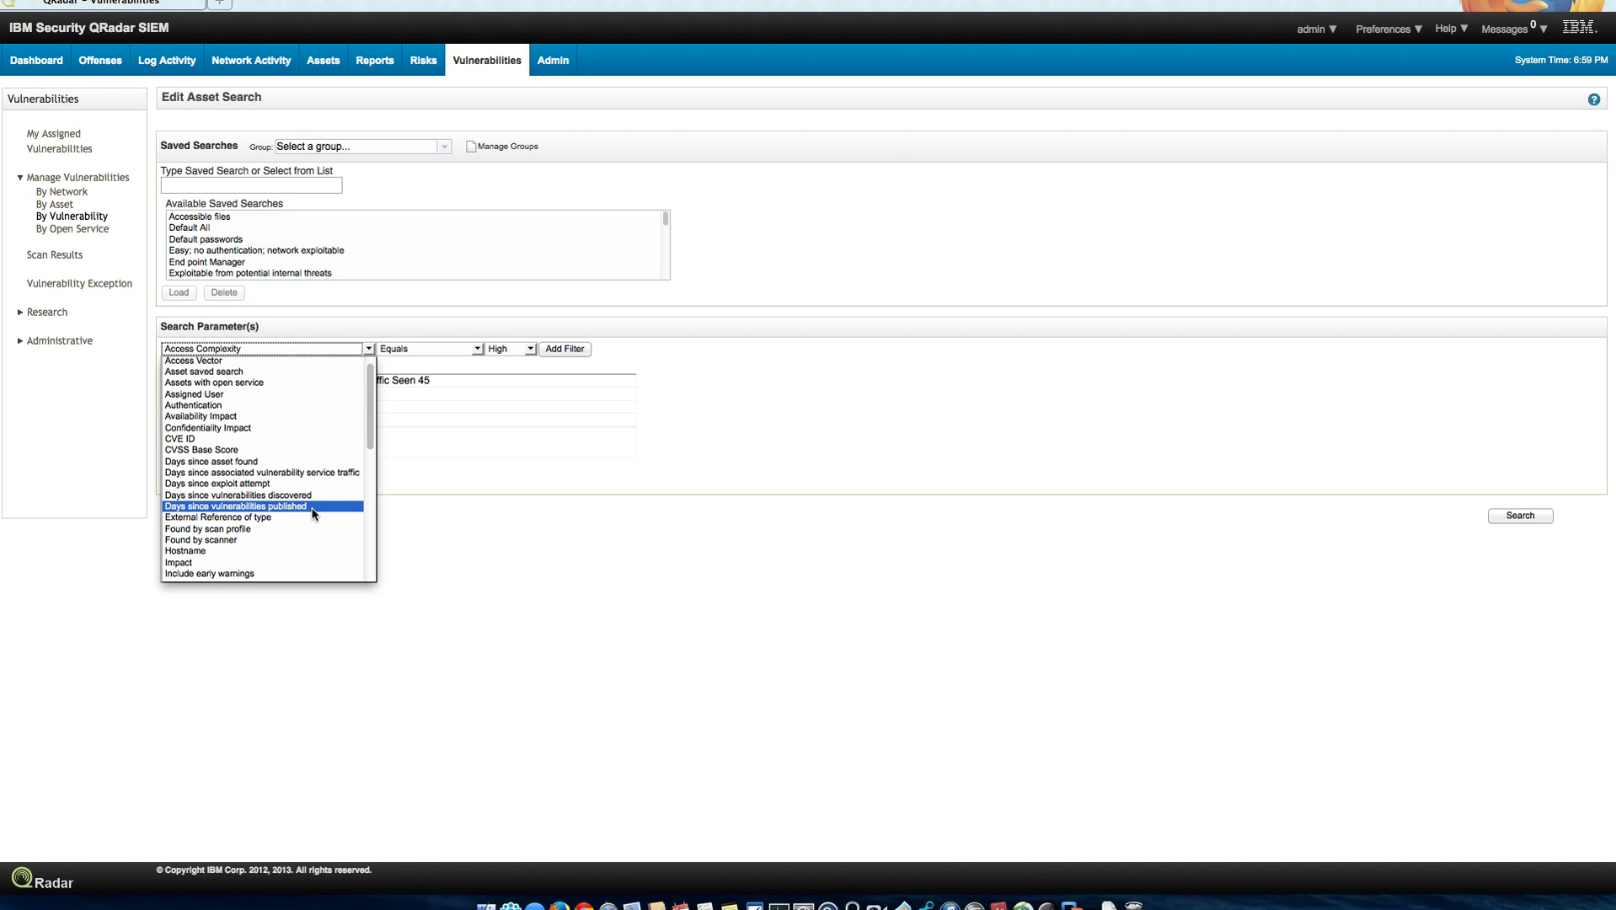
{"action": "scroll", "coordinate": [312, 514], "scroll_direction": "down", "scroll_amount": 5}
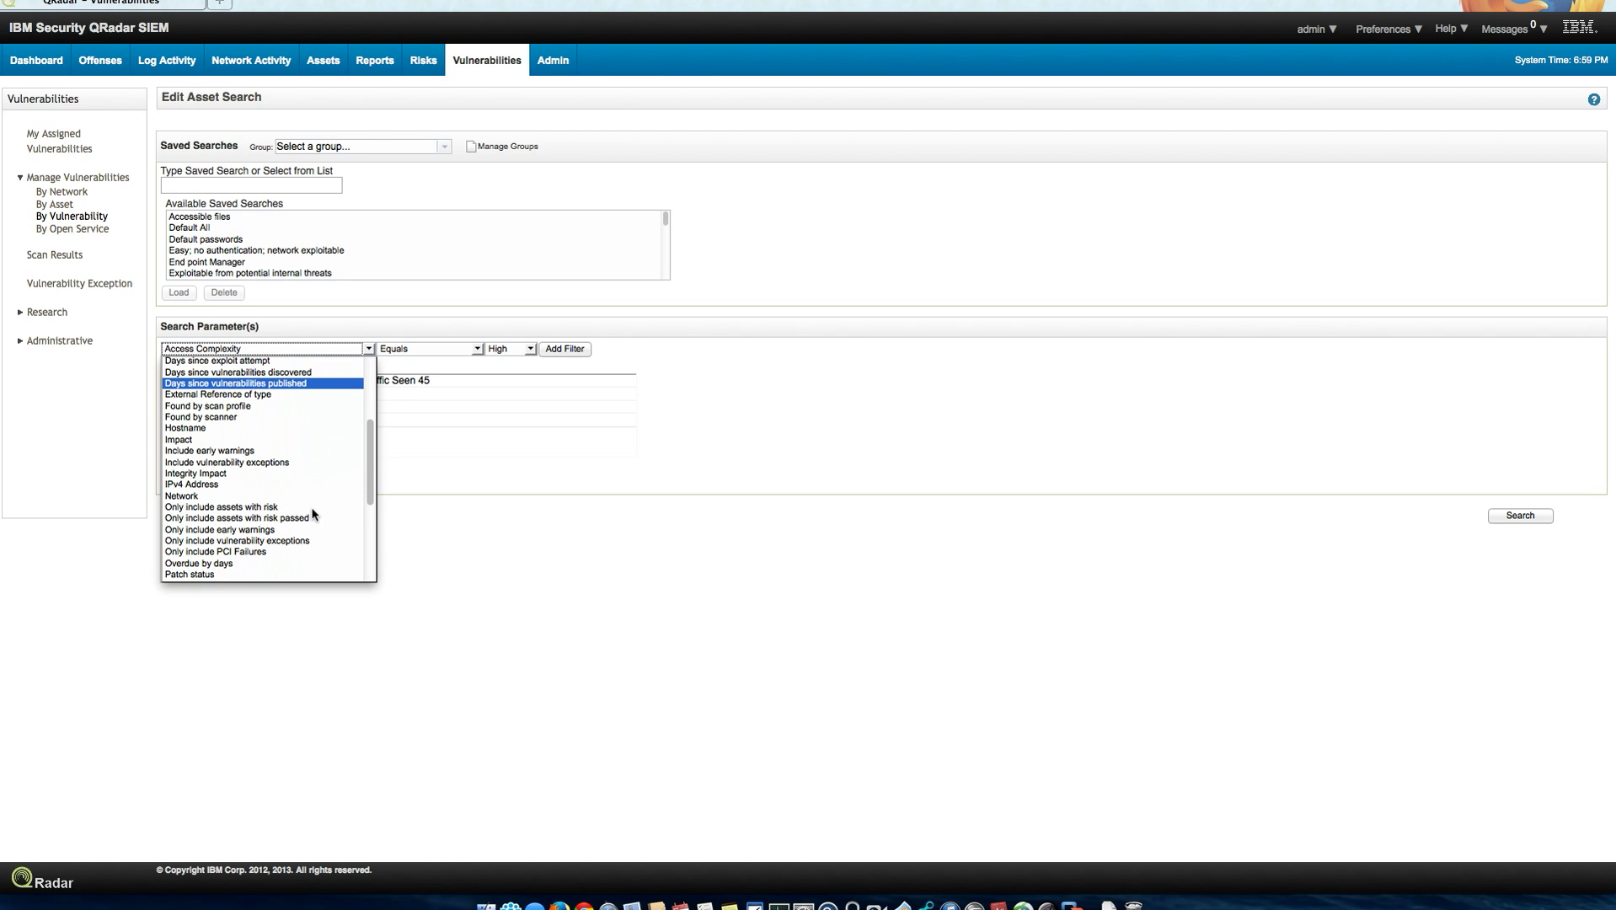
{"action": "scroll", "coordinate": [312, 514], "scroll_direction": "down", "scroll_amount": 5}
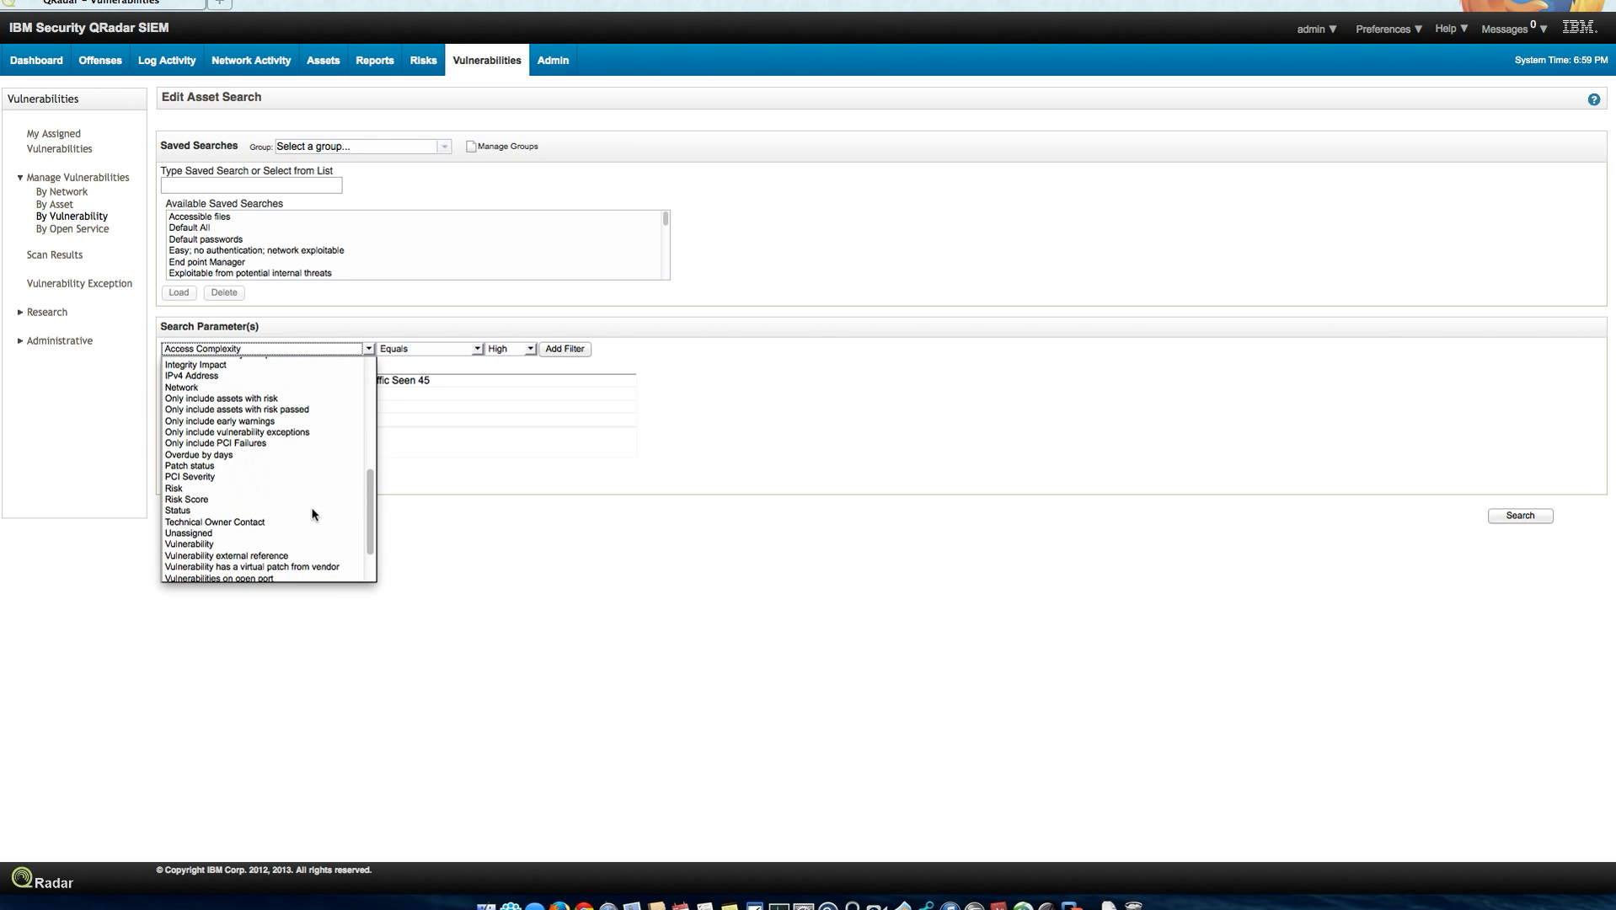
{"action": "scroll", "coordinate": [312, 514], "scroll_direction": "down", "scroll_amount": 3}
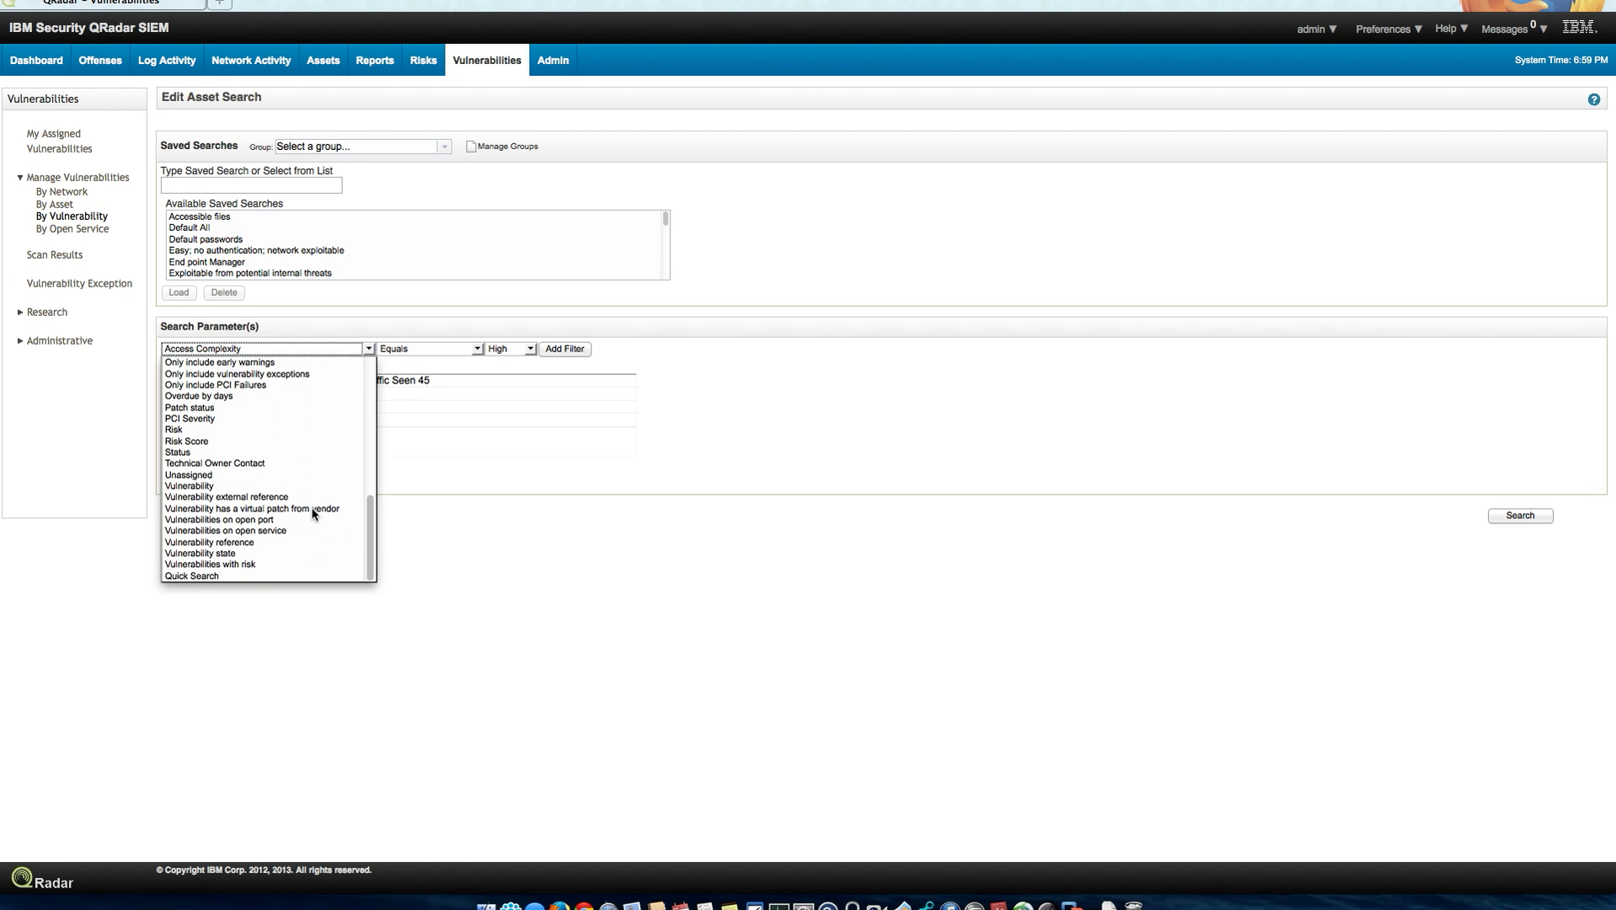
{"action": "scroll", "coordinate": [312, 514], "scroll_direction": "up", "scroll_amount": 6}
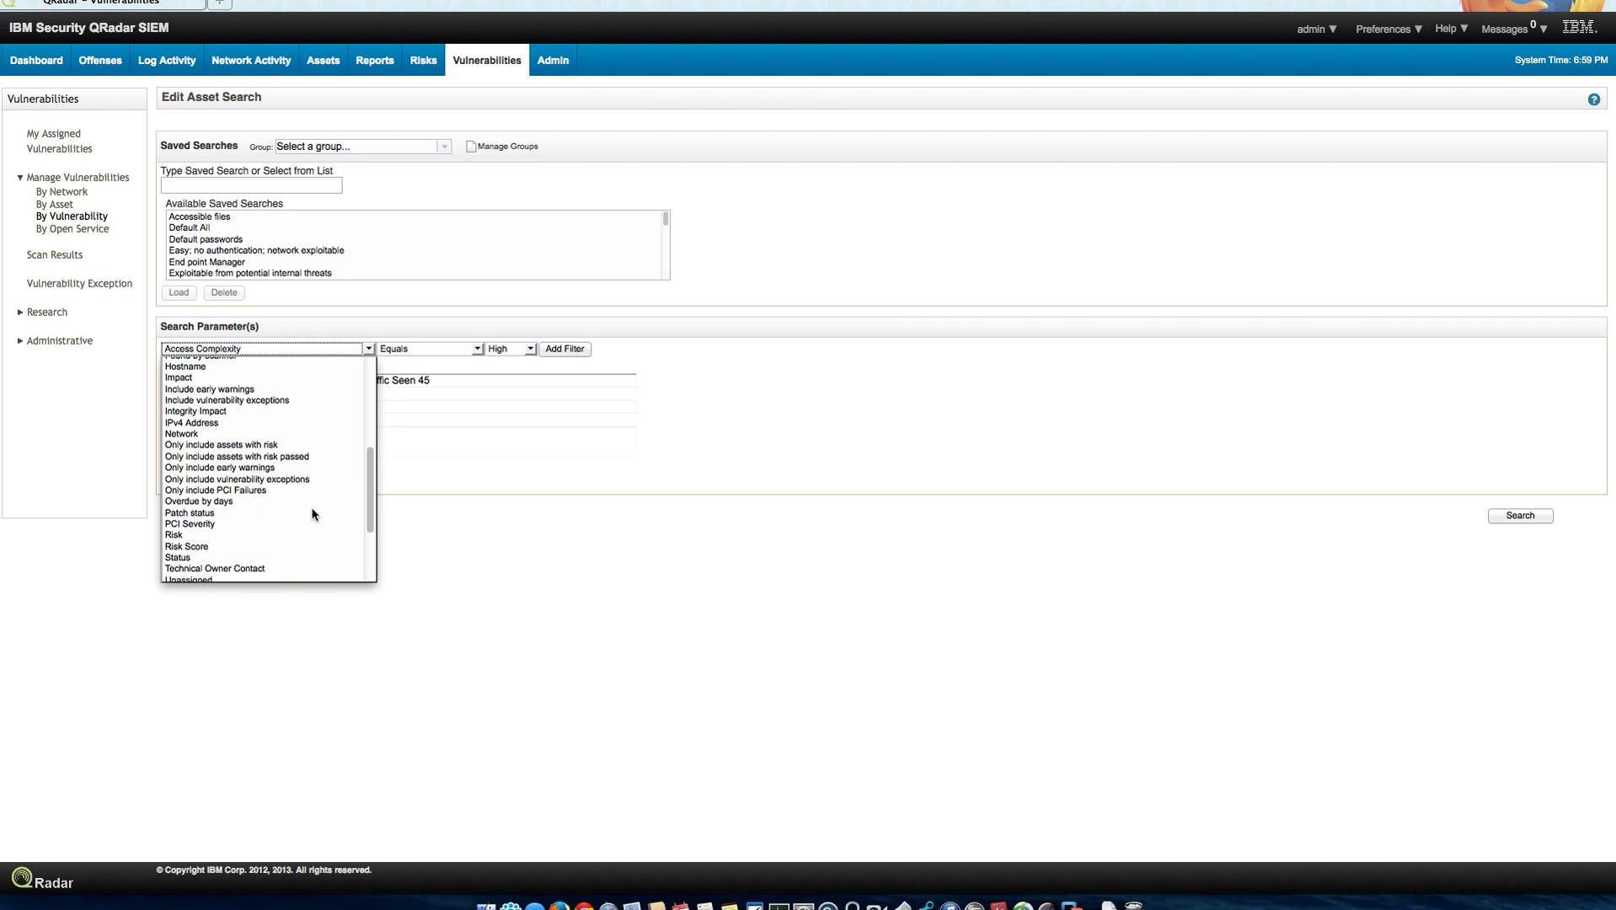
{"action": "scroll", "coordinate": [313, 514], "scroll_direction": "up", "scroll_amount": 3}
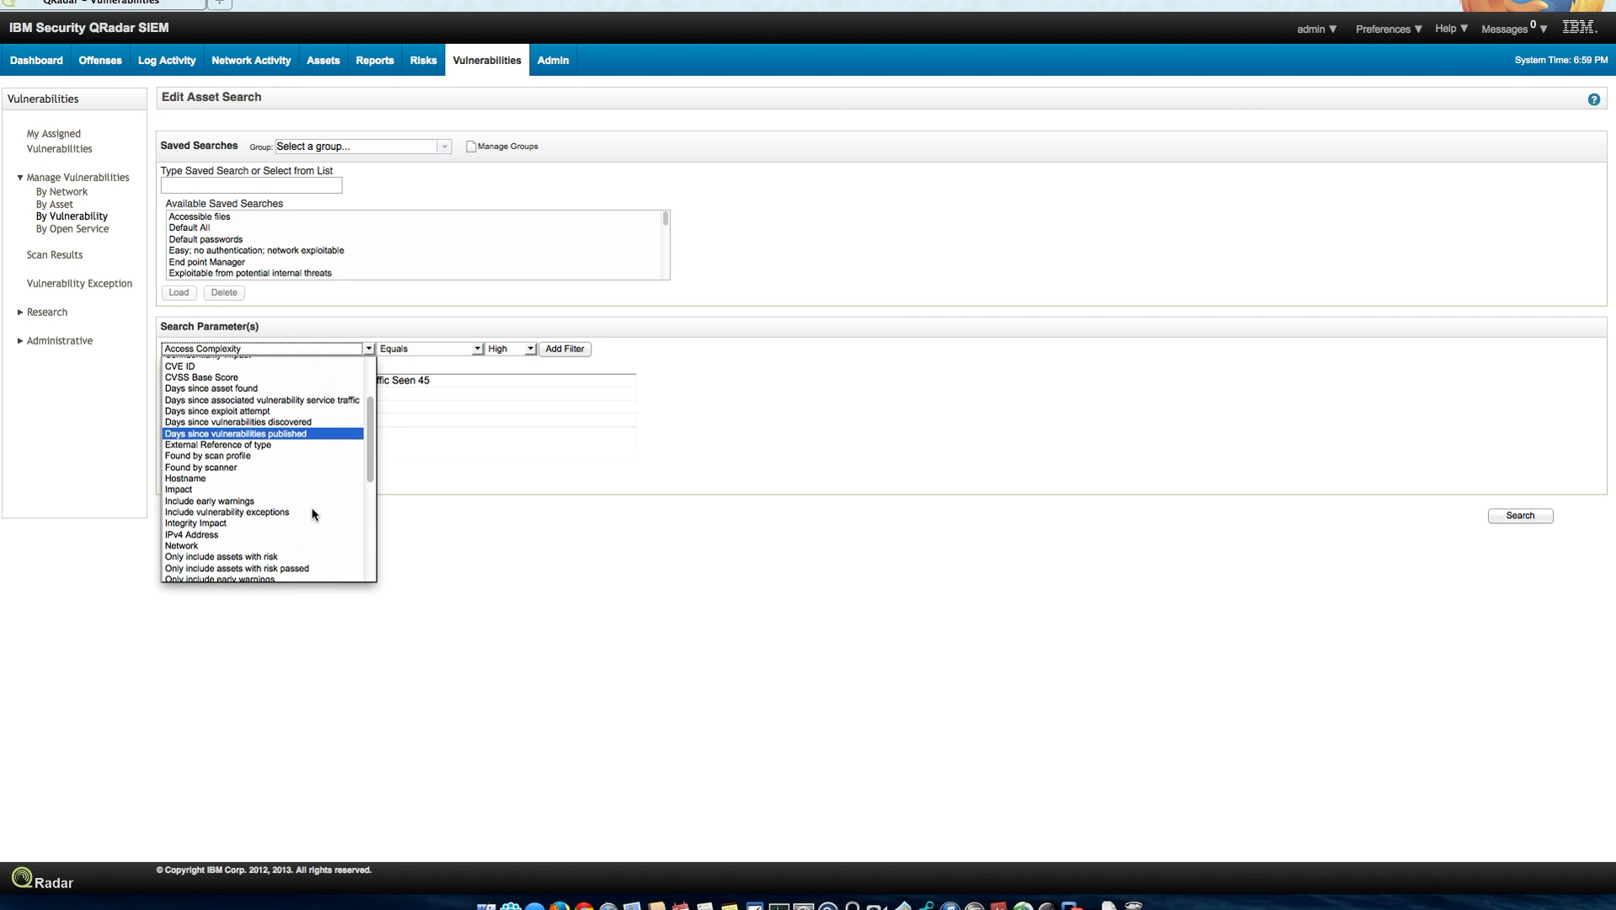
{"action": "scroll", "coordinate": [312, 514], "scroll_direction": "up", "scroll_amount": 3}
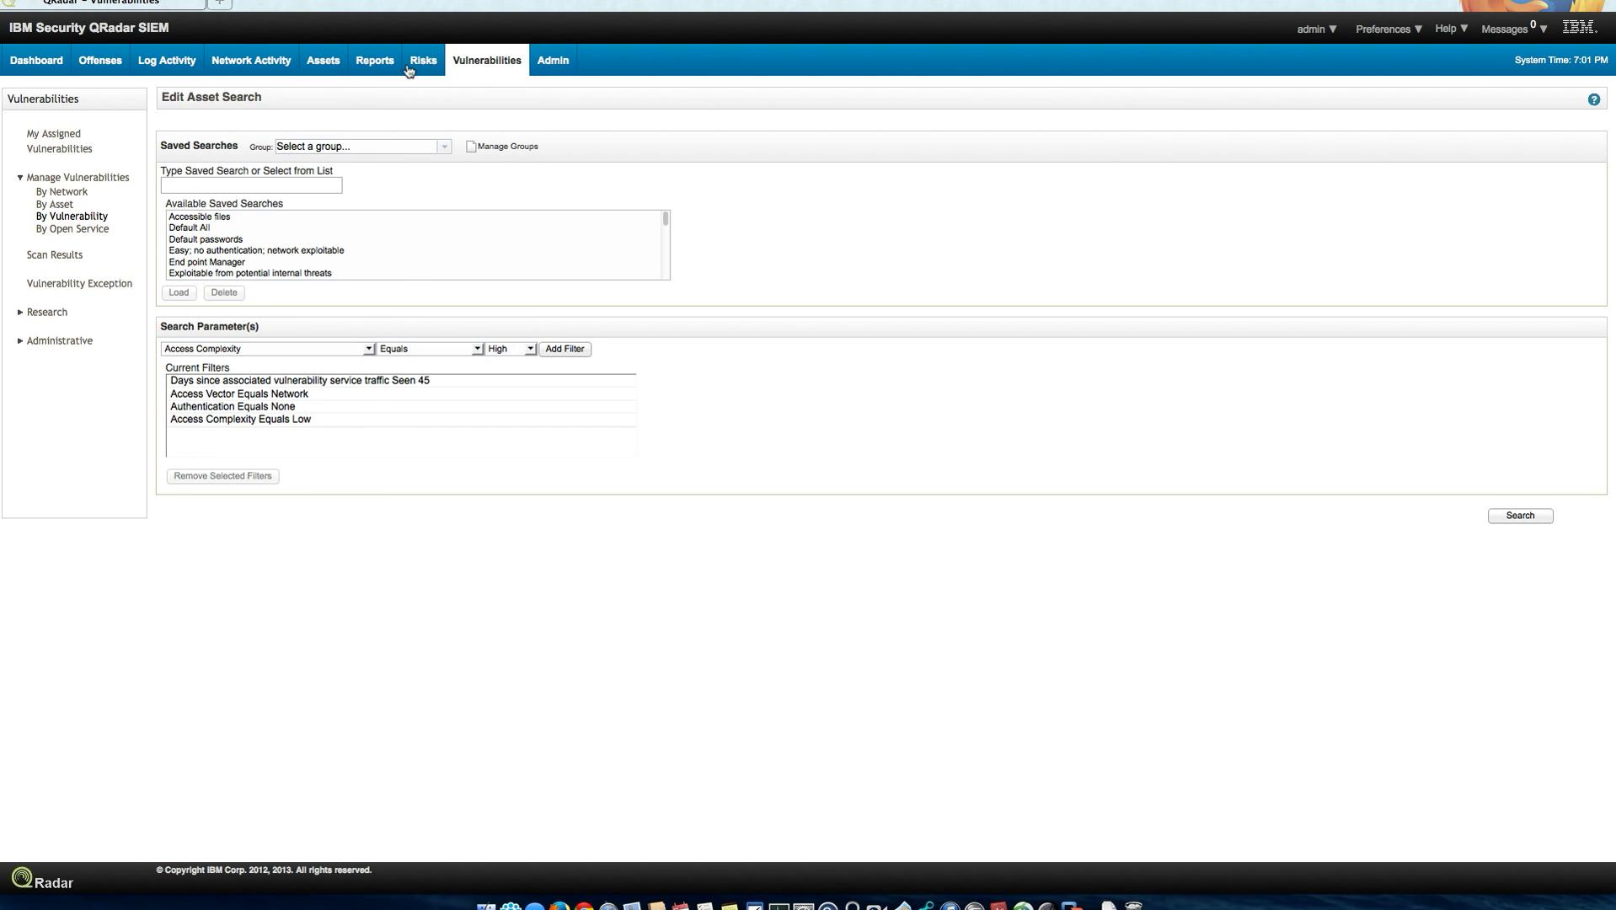
- Review the network topology map, then view the real-time Log Activity events
{"action": "left_click", "coordinate": [423, 61]}
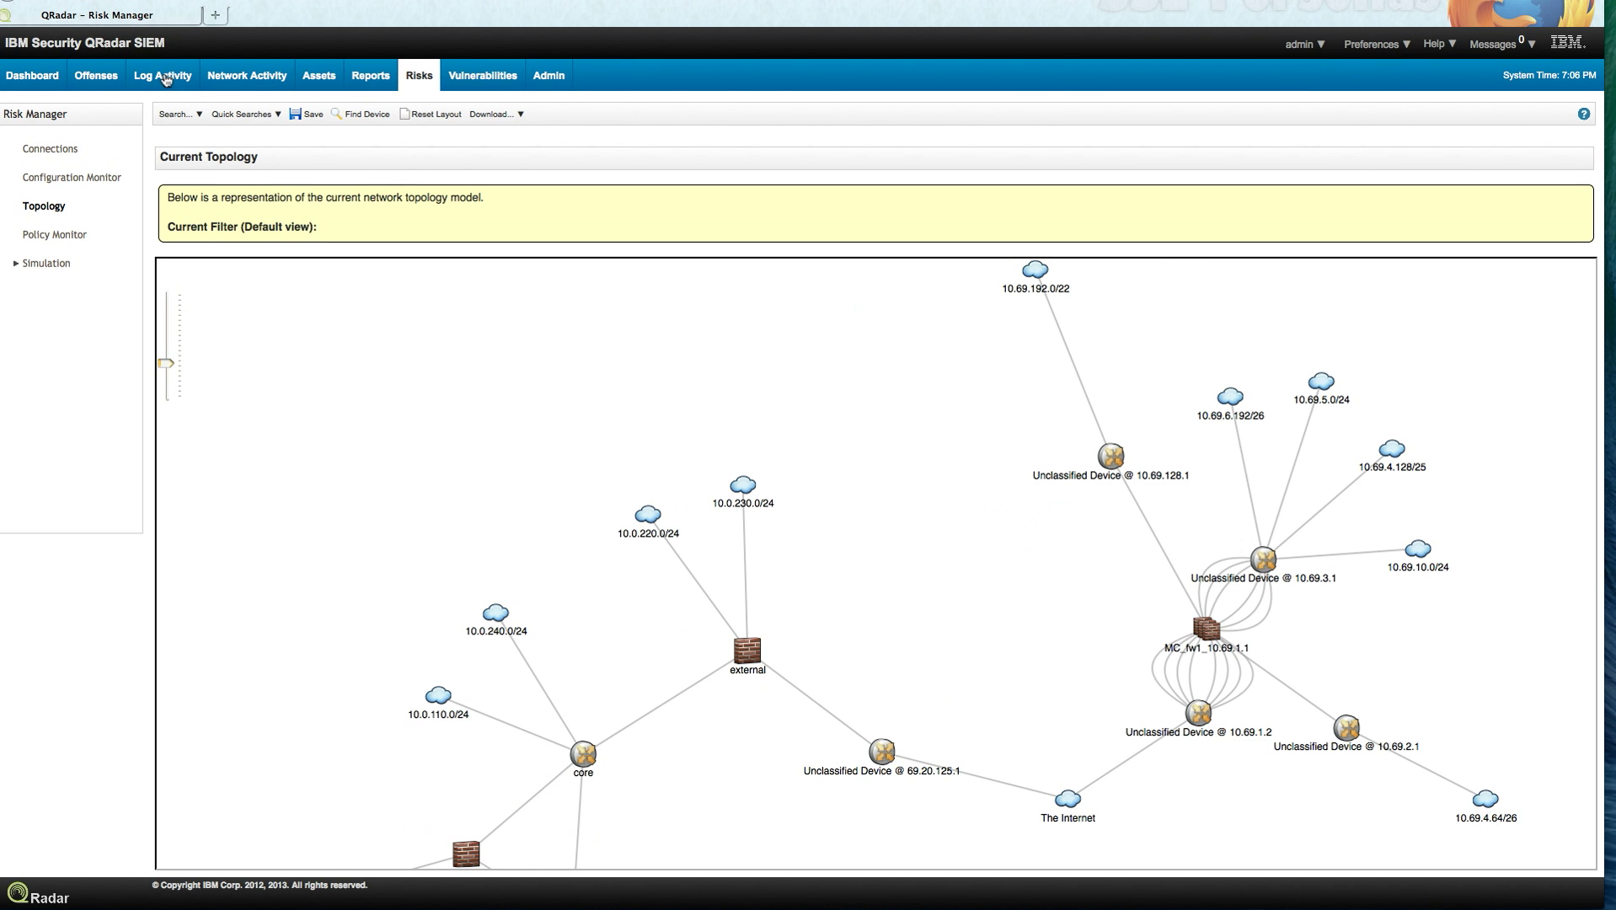
{"action": "left_click", "coordinate": [166, 77]}
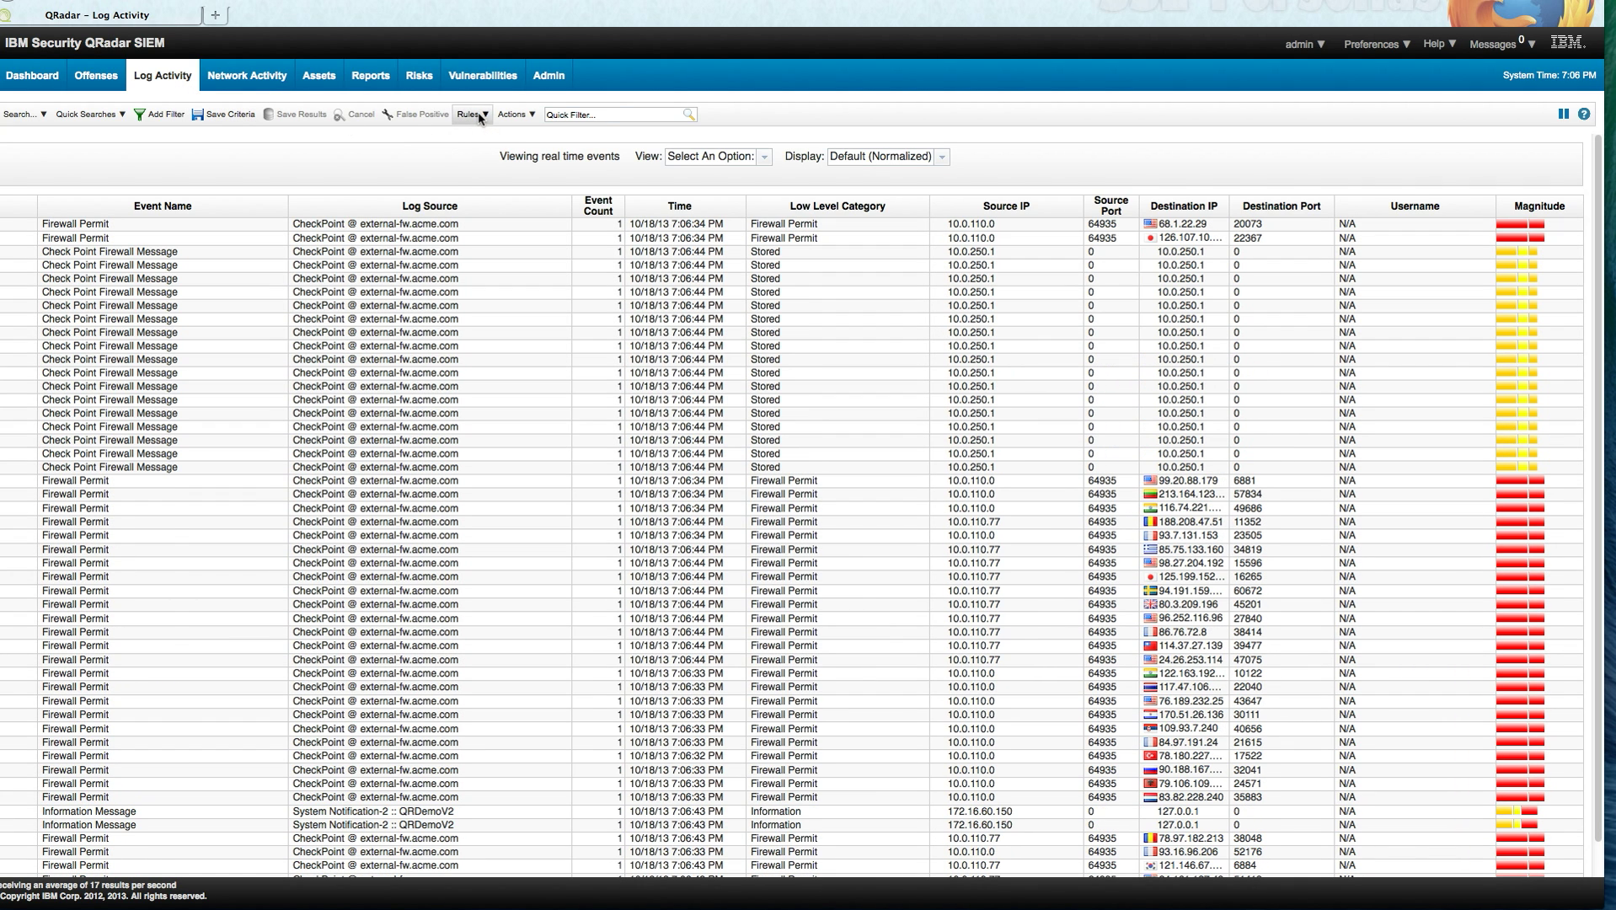
- Create a New Event Rule and advance the wizard, with Events as the source, to the Rule Test Stack Editor
{"action": "left_click", "coordinate": [480, 115]}
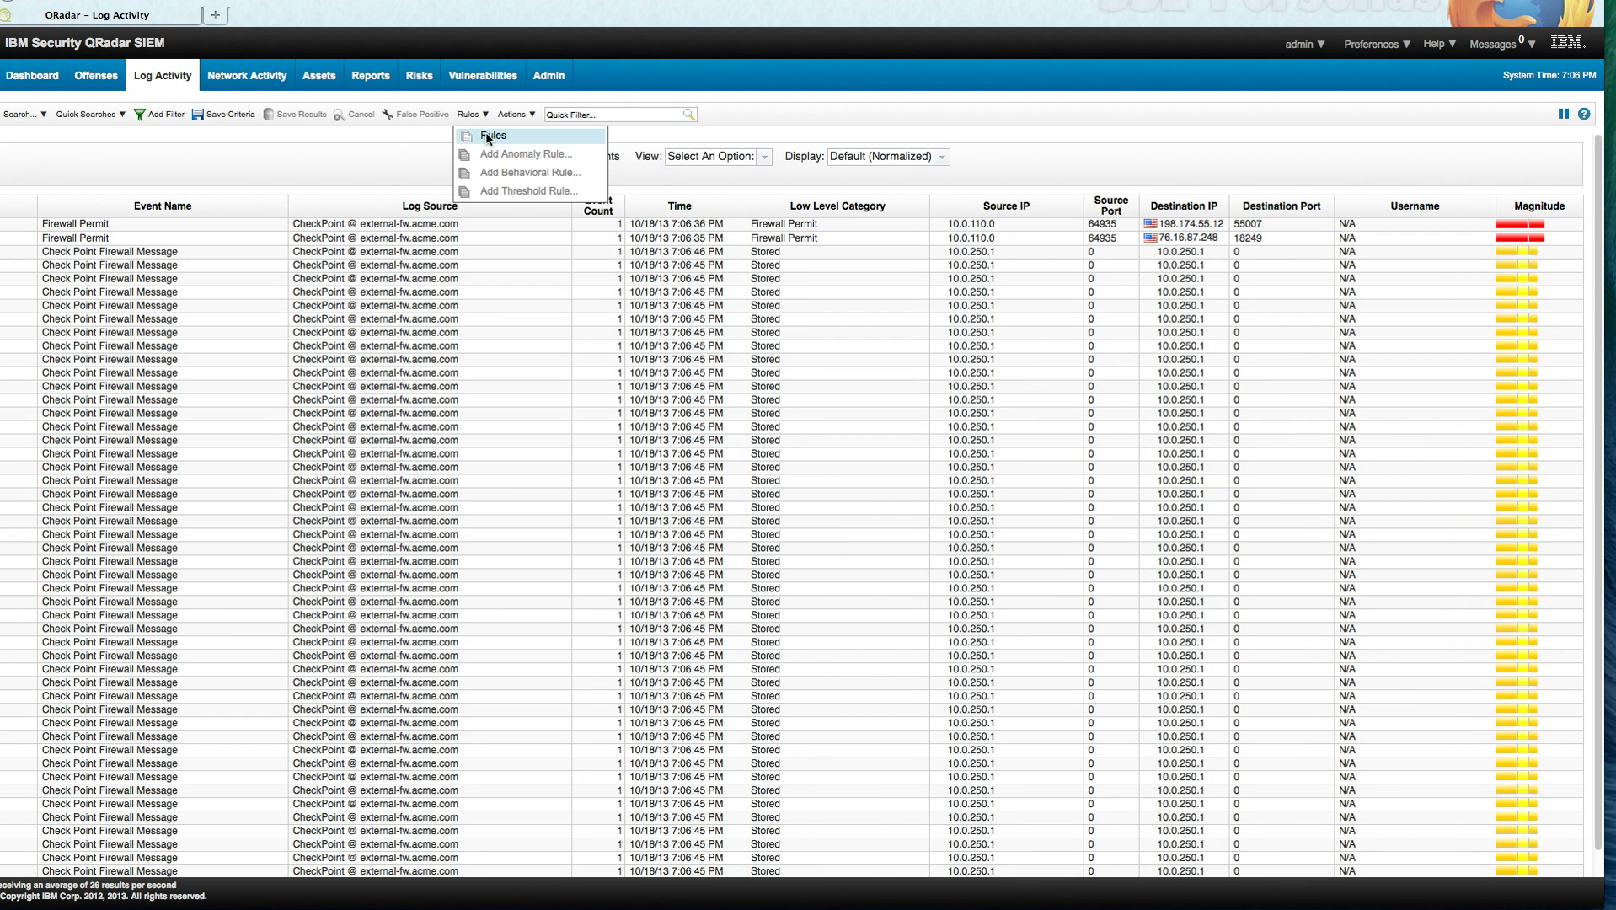
{"action": "left_click", "coordinate": [492, 136]}
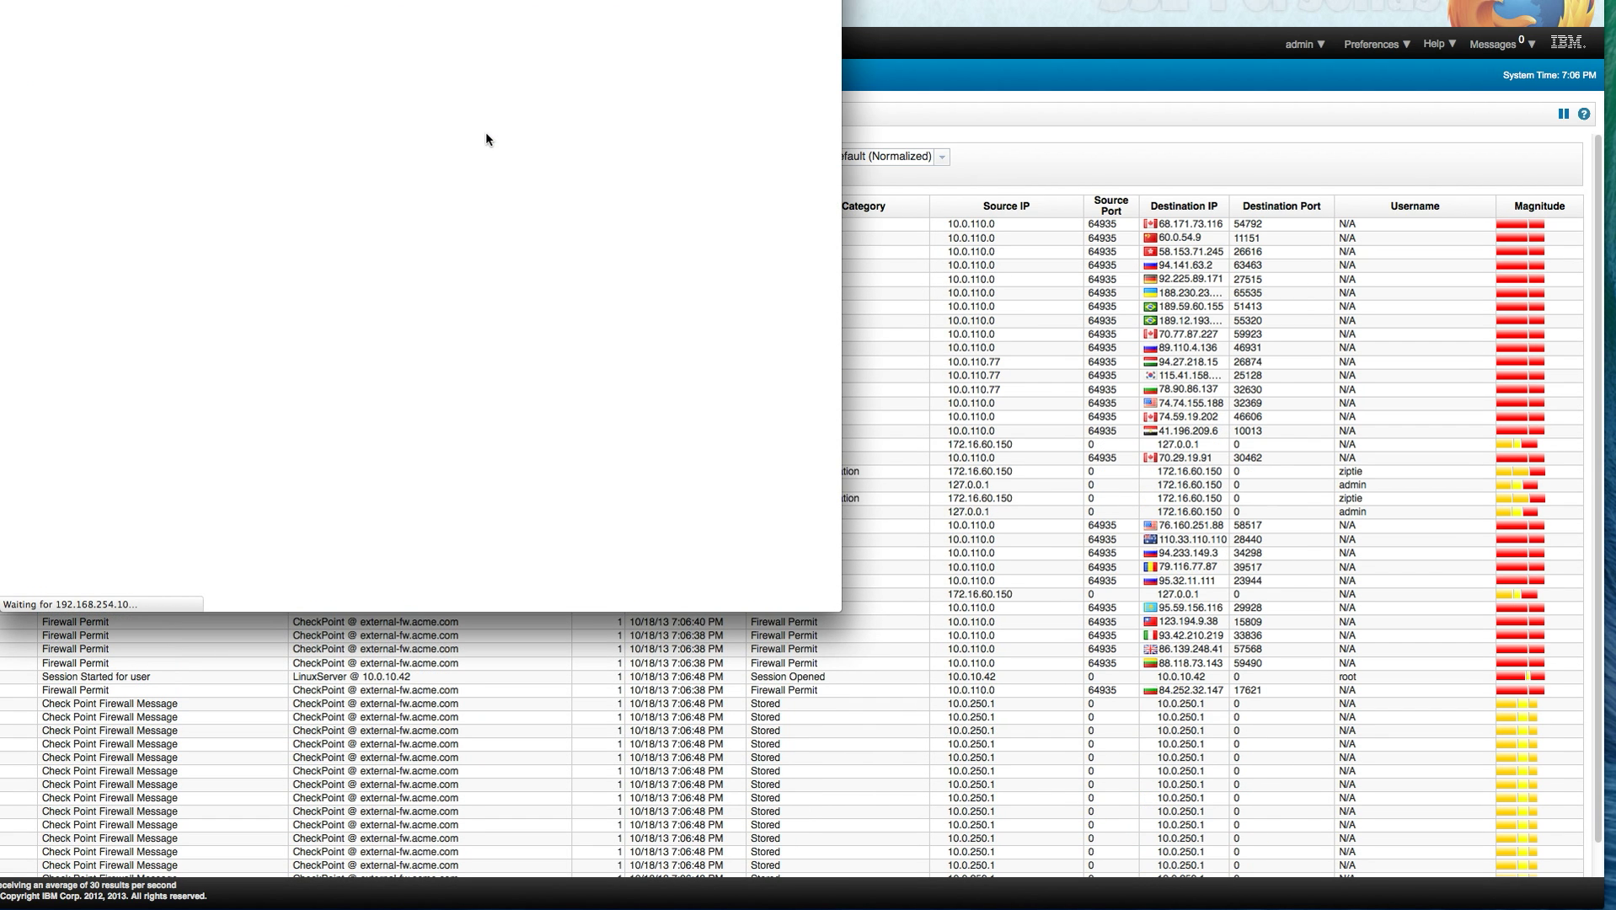
{"action": "left_click", "coordinate": [437, 14]}
{"action": "left_click", "coordinate": [442, 38]}
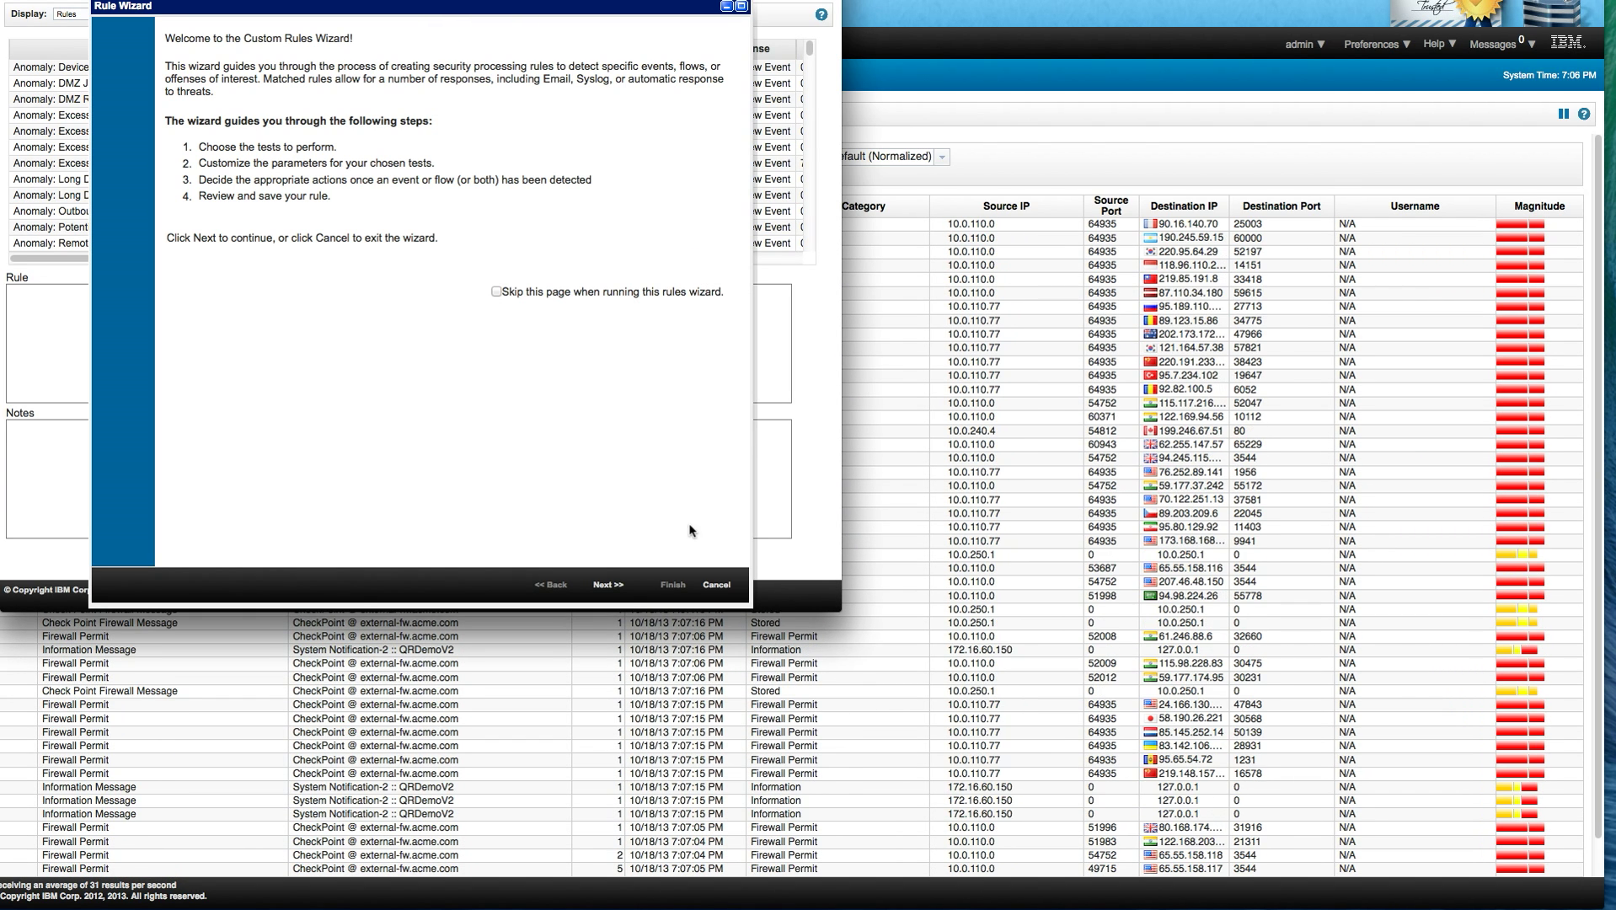
{"action": "left_click", "coordinate": [609, 585]}
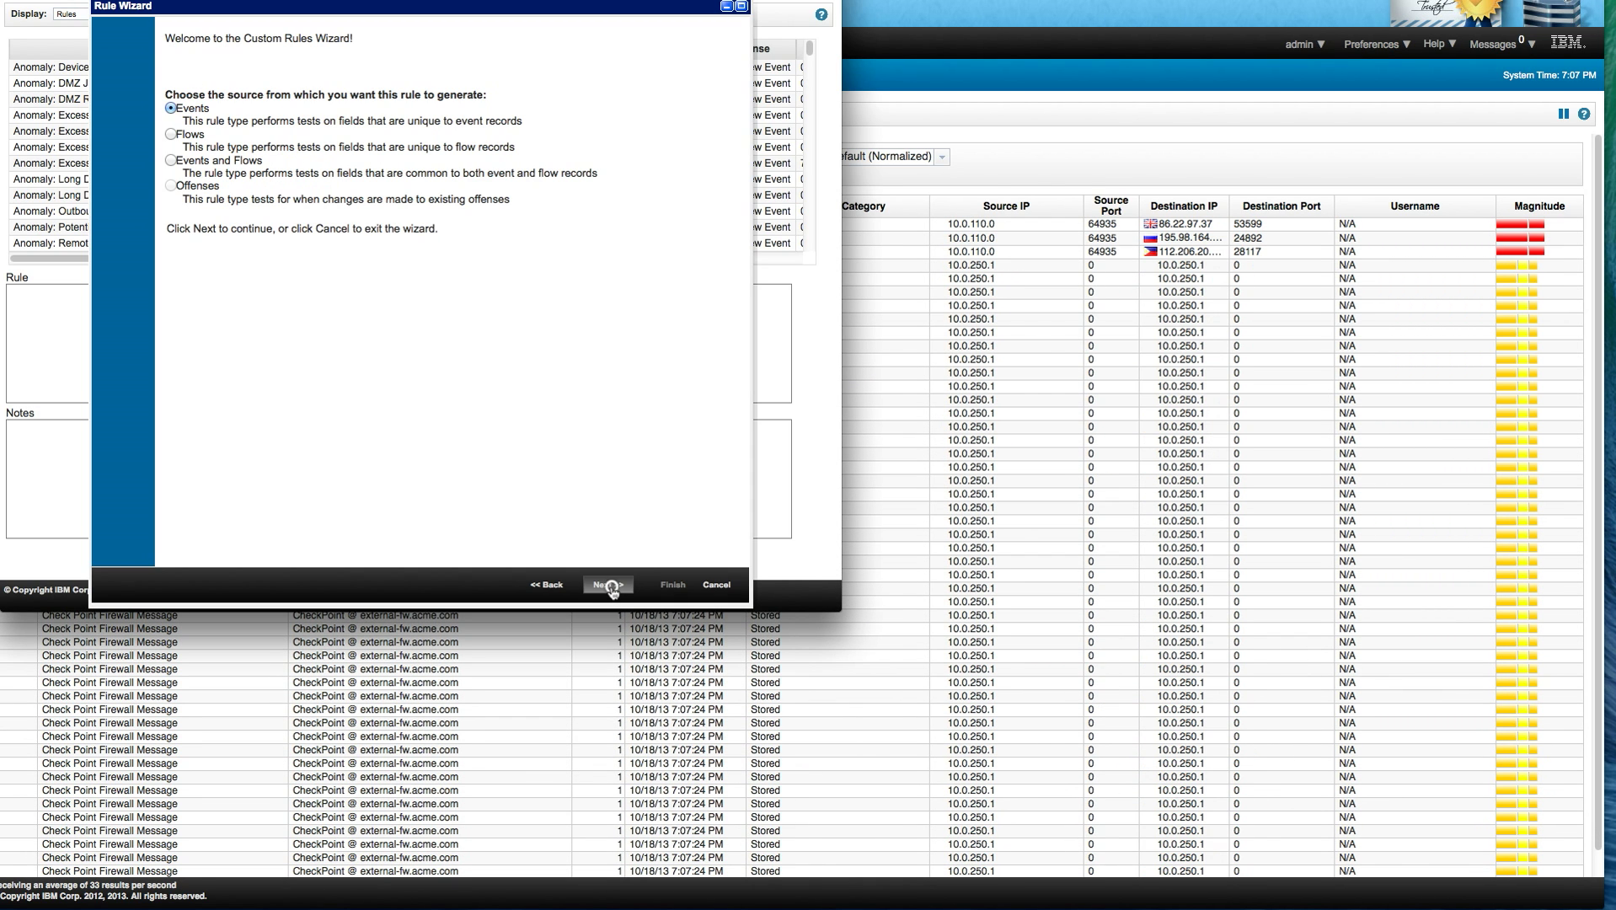
{"action": "left_click", "coordinate": [610, 586]}
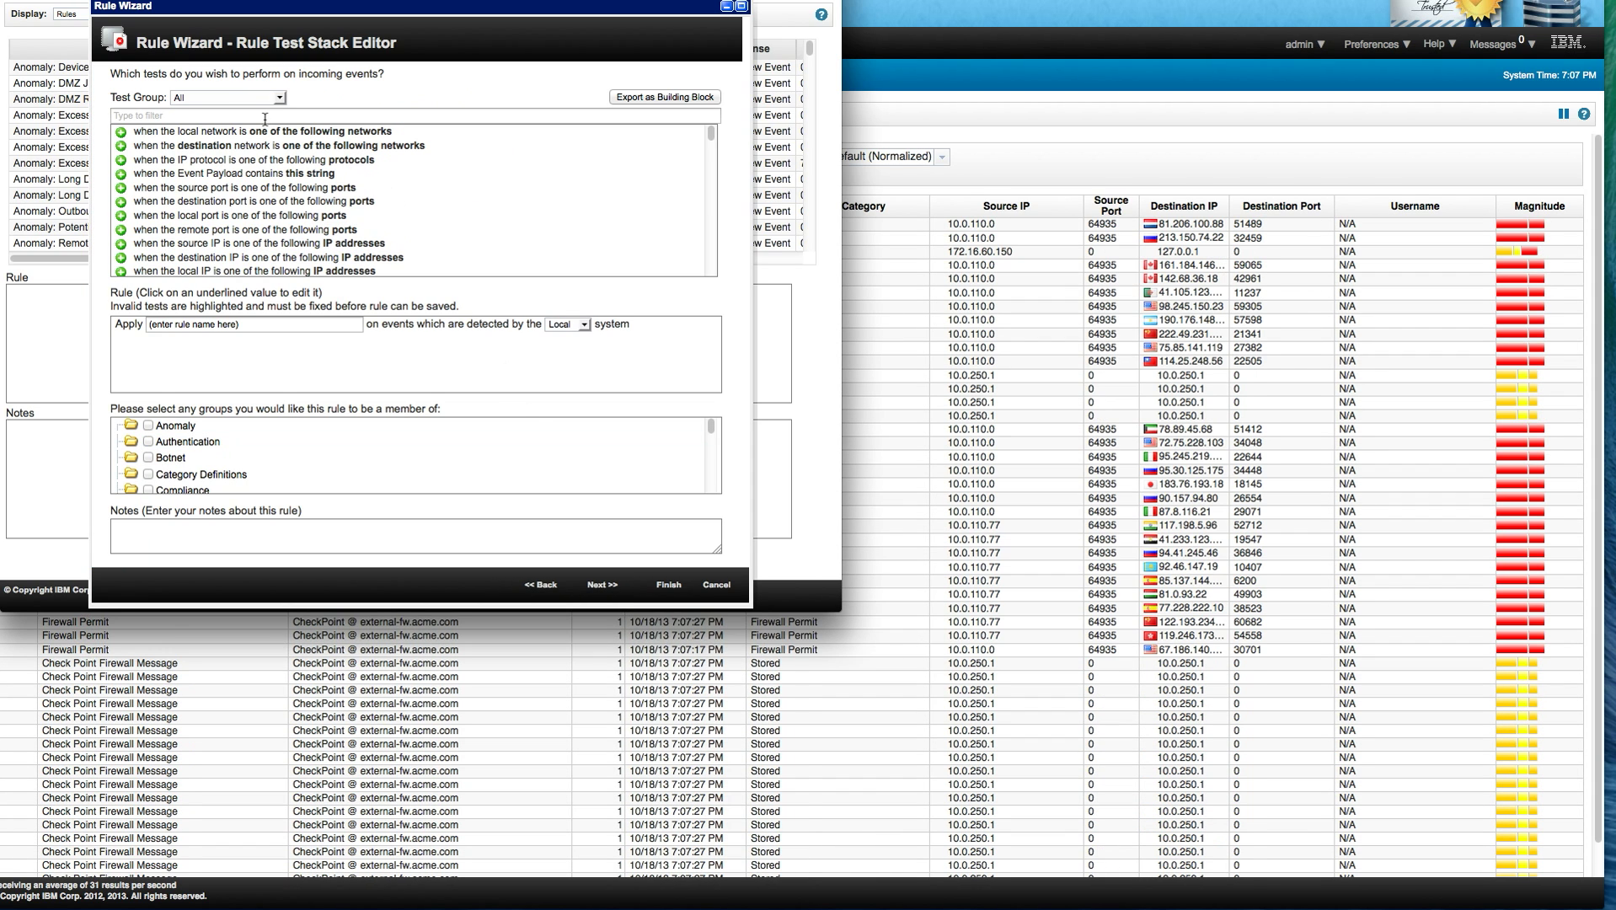
- Name the rule 'test' and add a 'local network is one of the following networks' test set to DMZ
{"action": "left_click", "coordinate": [245, 132]}
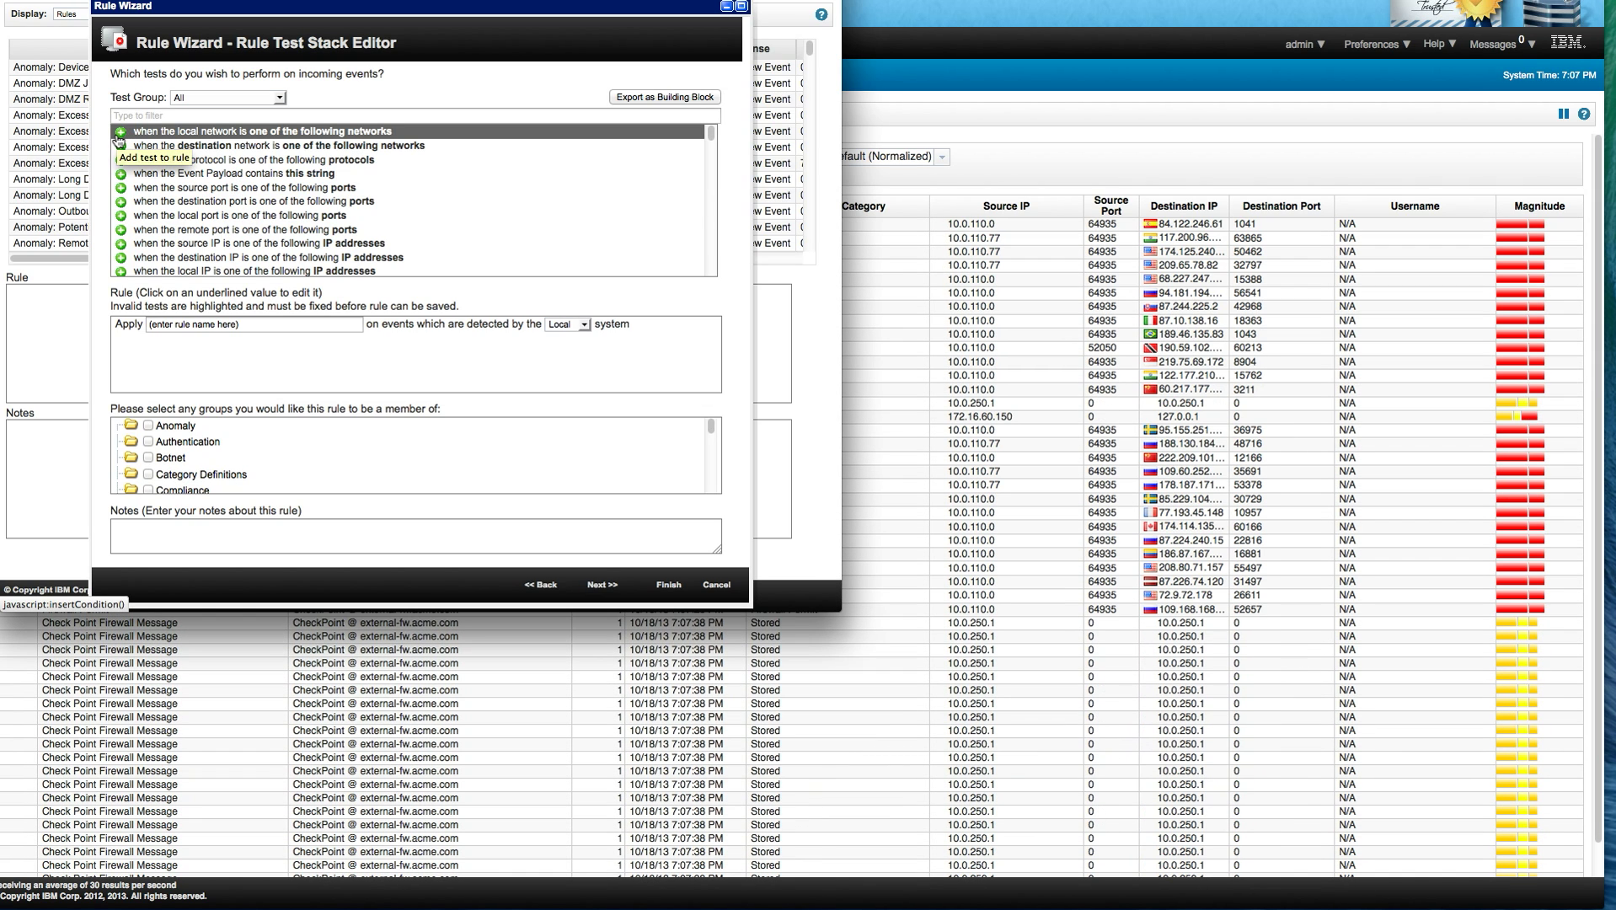
{"action": "left_click", "coordinate": [118, 135]}
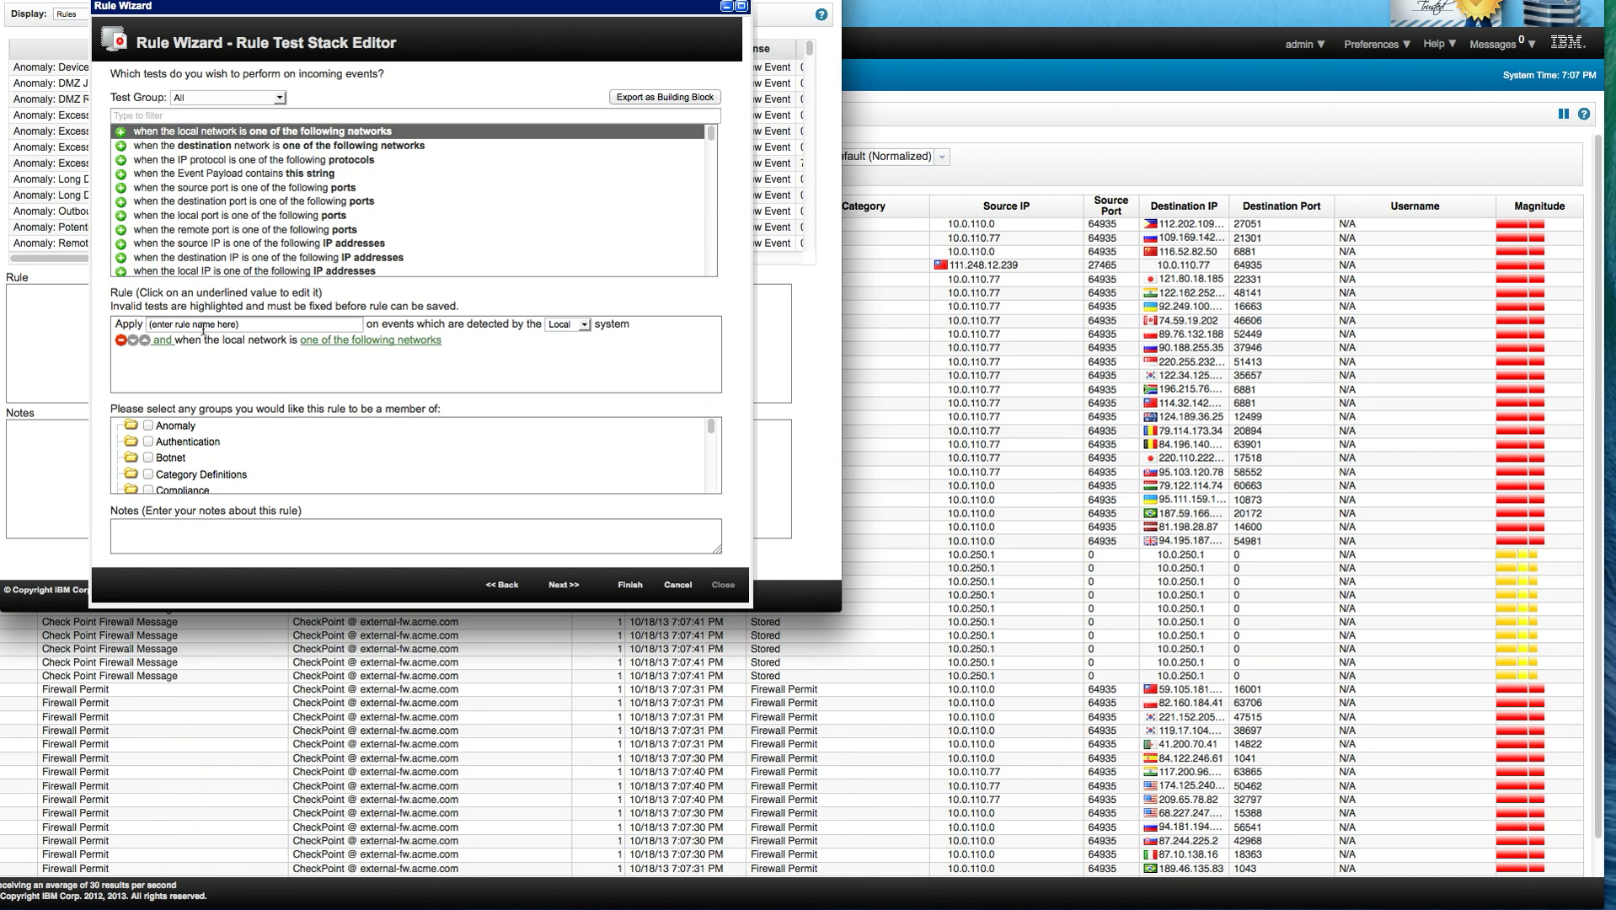
{"action": "left_click", "coordinate": [204, 327]}
{"action": "type", "text": "test"}
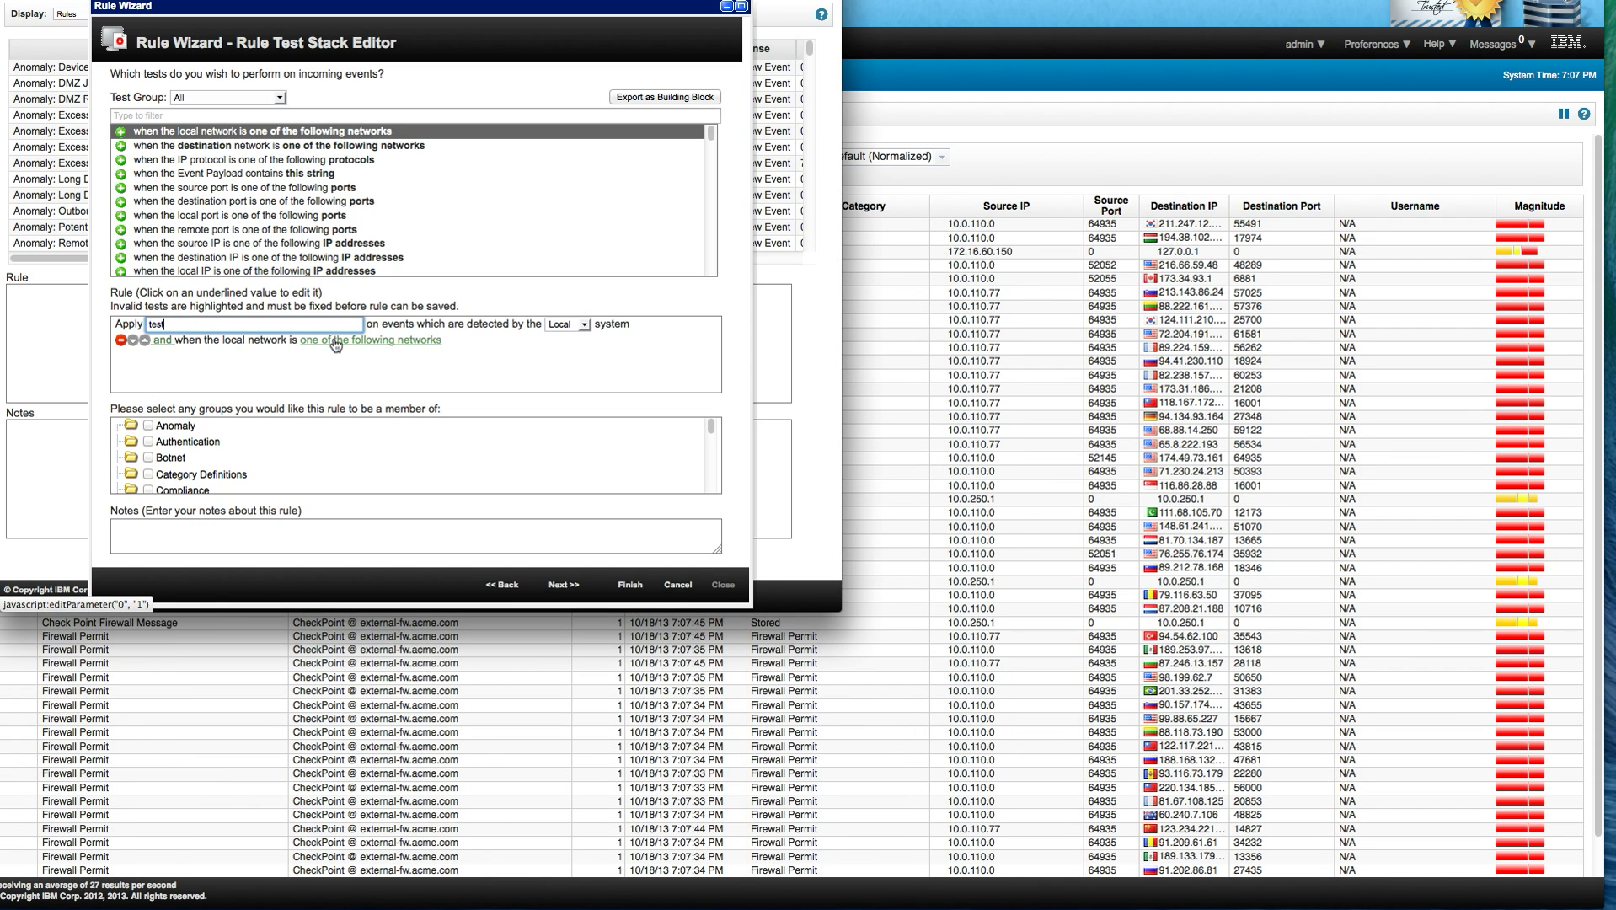
{"action": "left_click", "coordinate": [336, 342]}
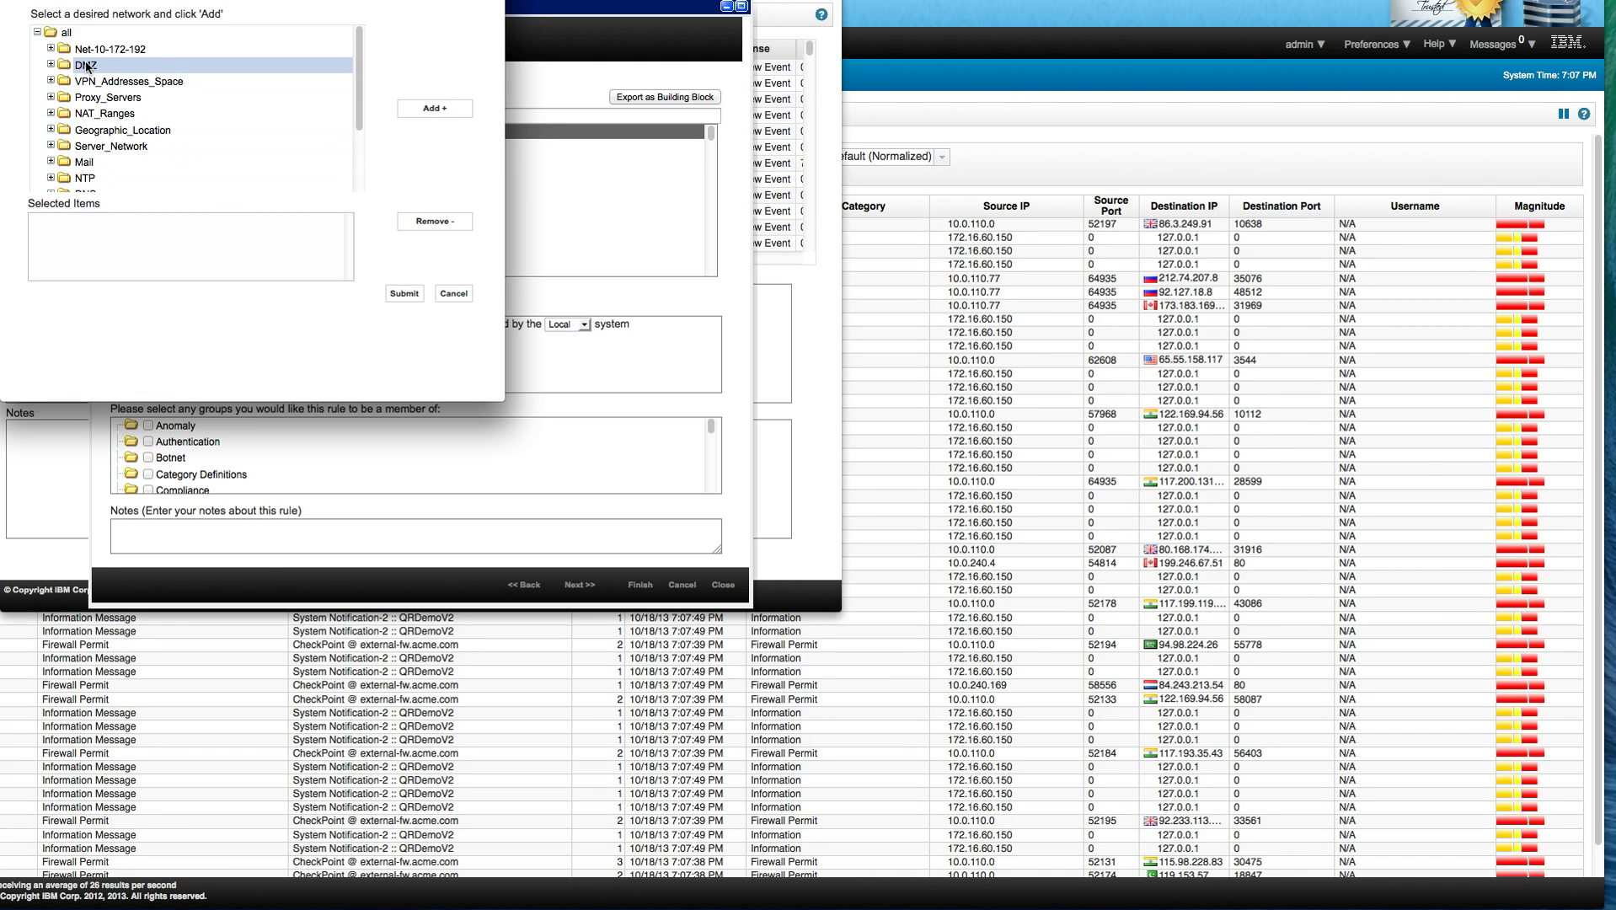
{"action": "left_click", "coordinate": [86, 65]}
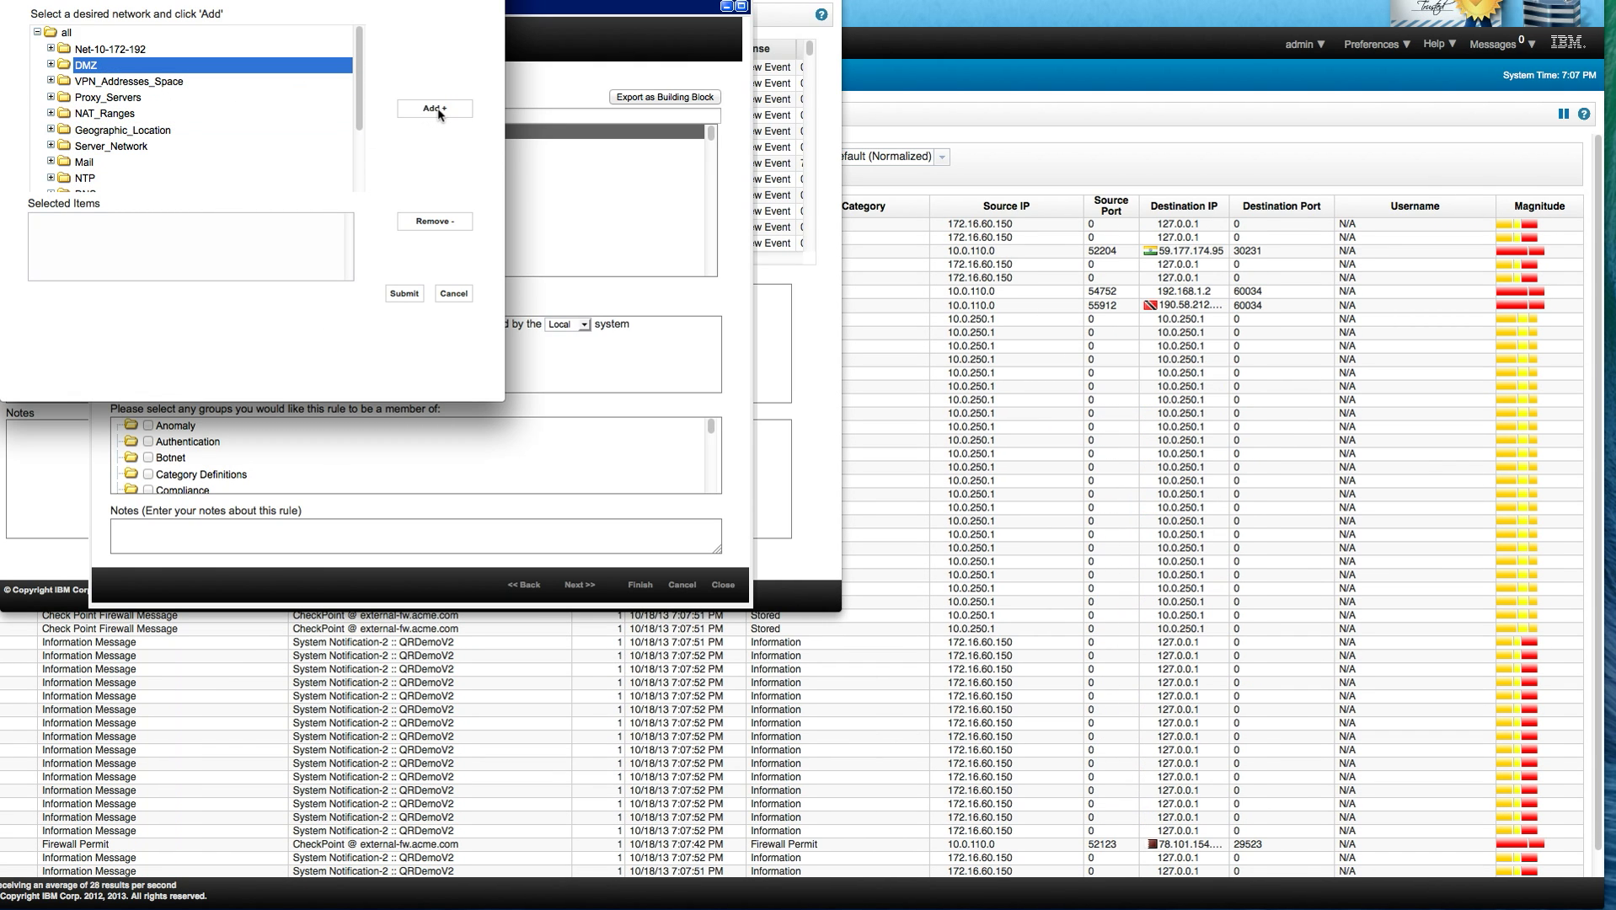
{"action": "left_click", "coordinate": [437, 111]}
{"action": "left_click", "coordinate": [405, 295]}
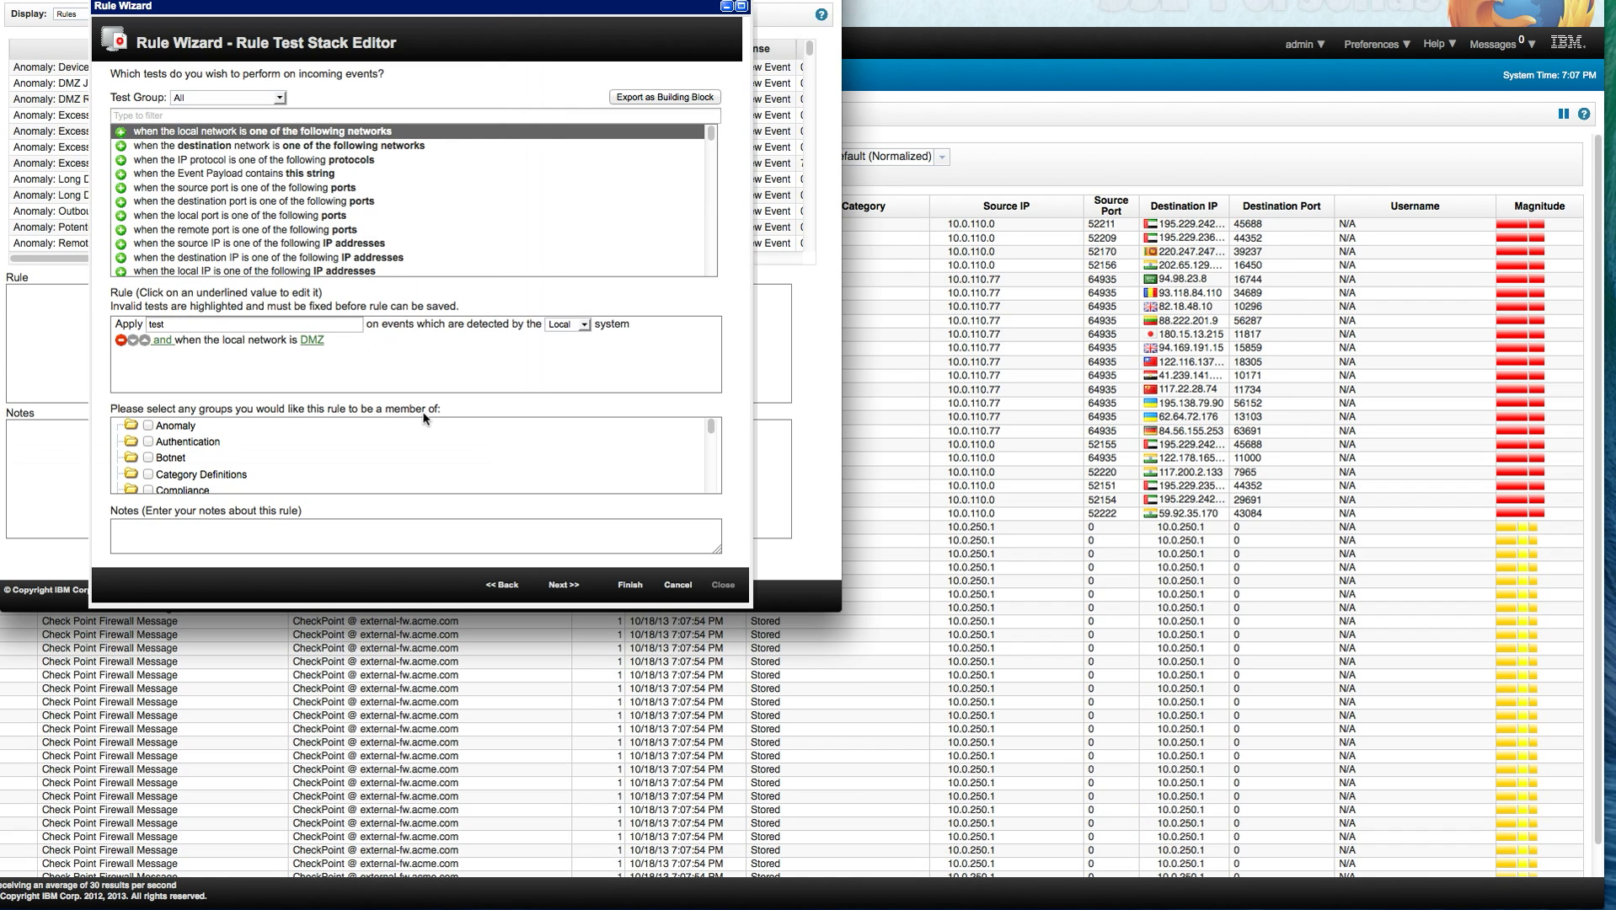
- On the Rule Response page, enable Trigger Scan using the Scan 1 profile
{"action": "left_click", "coordinate": [563, 585]}
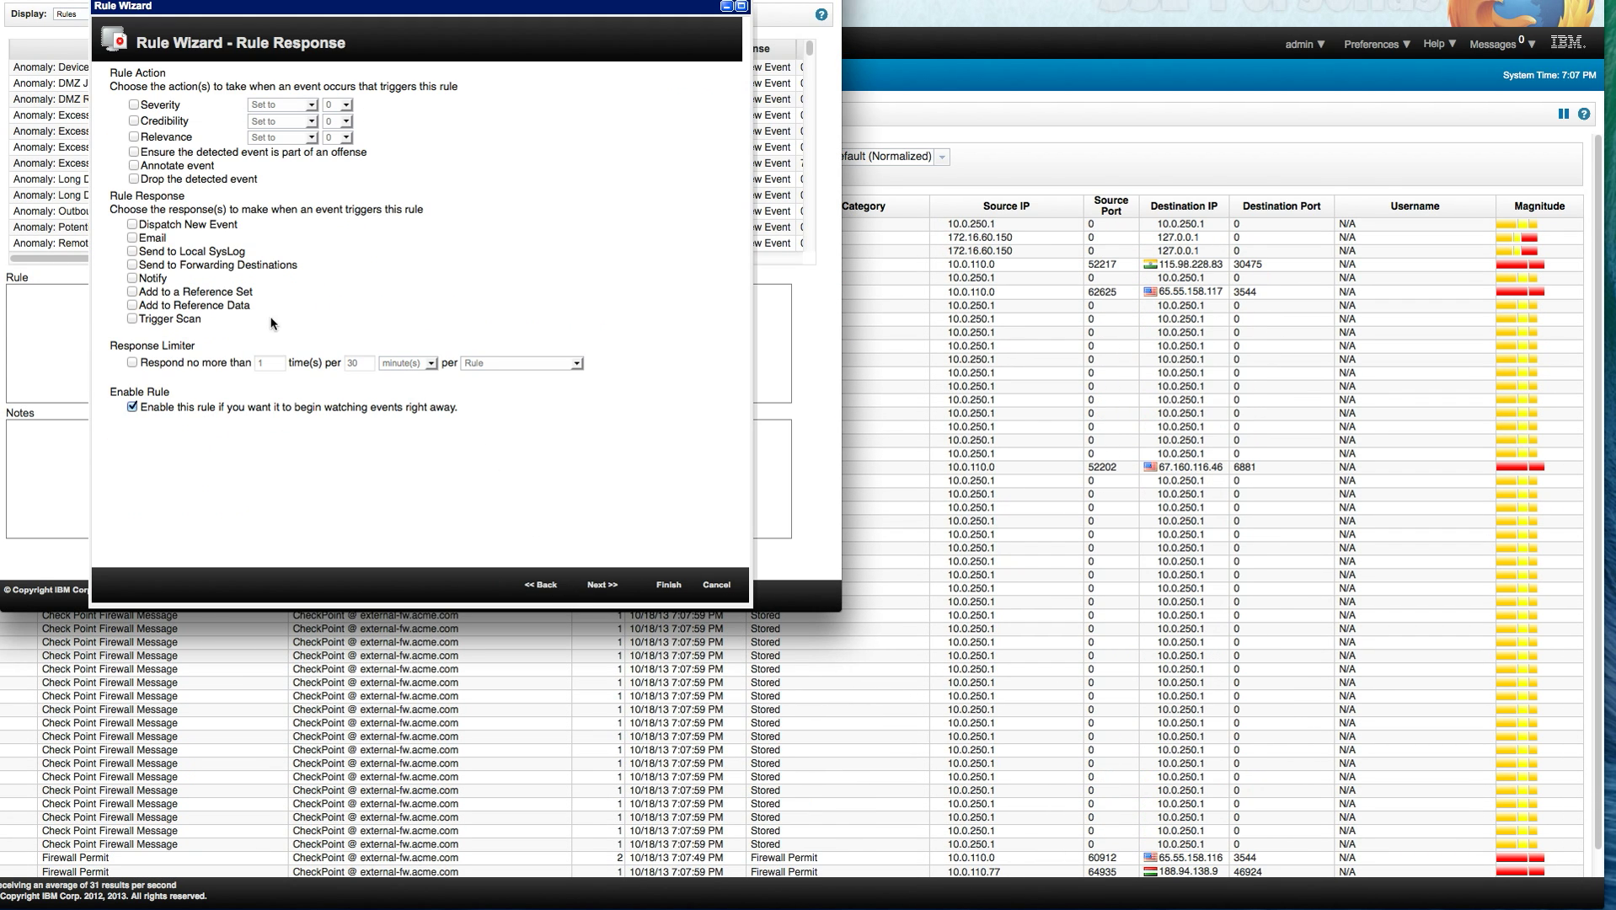
{"action": "left_click", "coordinate": [131, 318]}
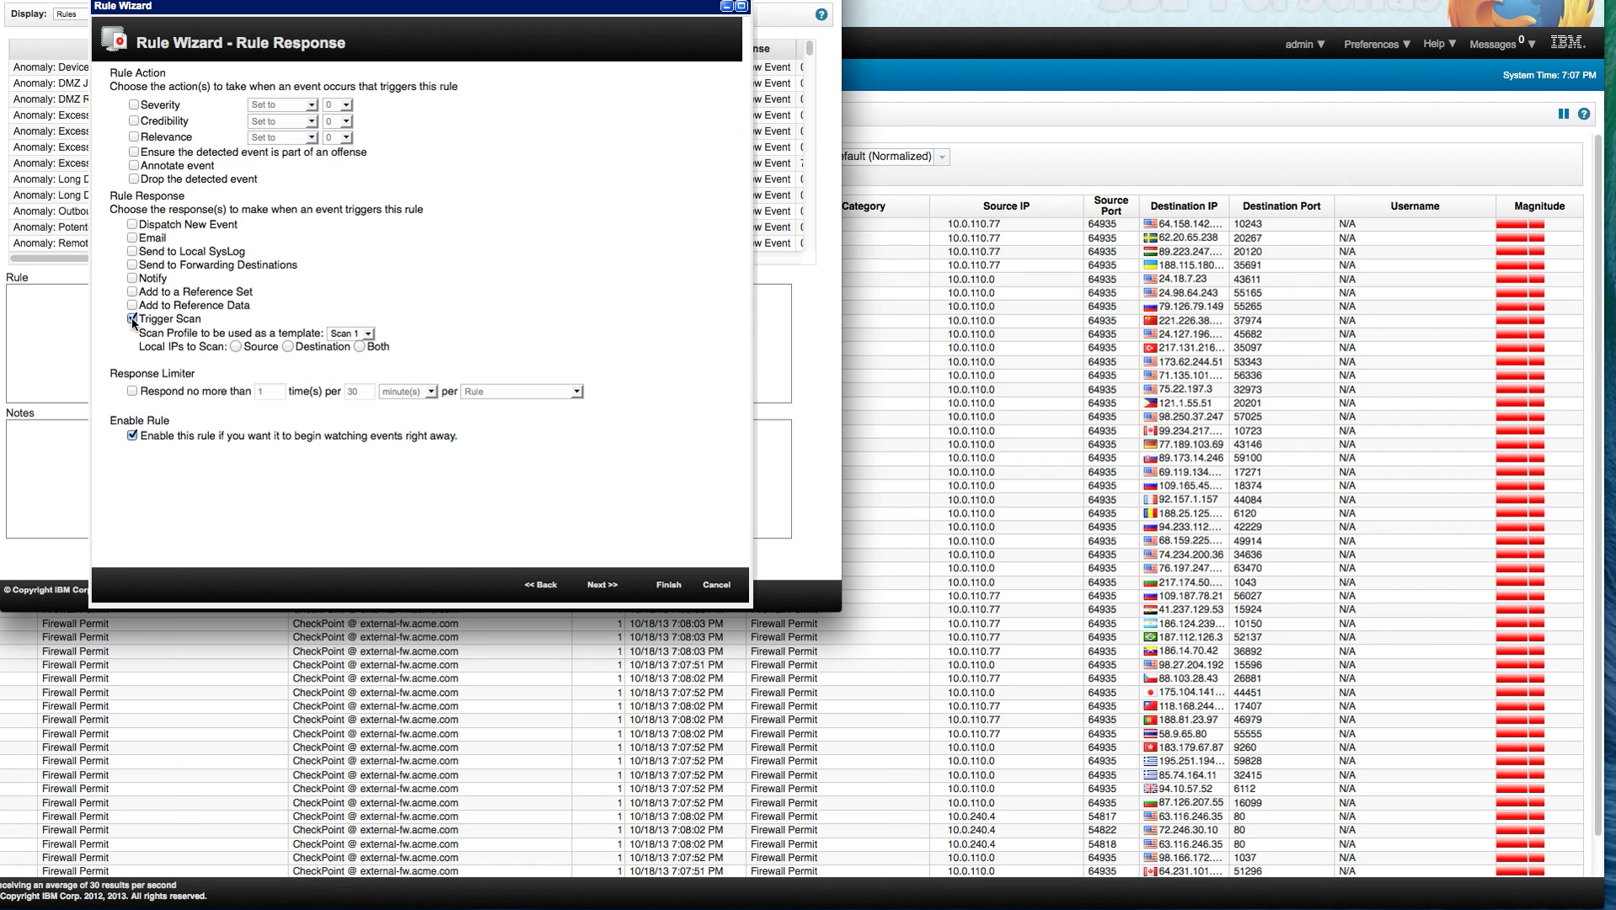